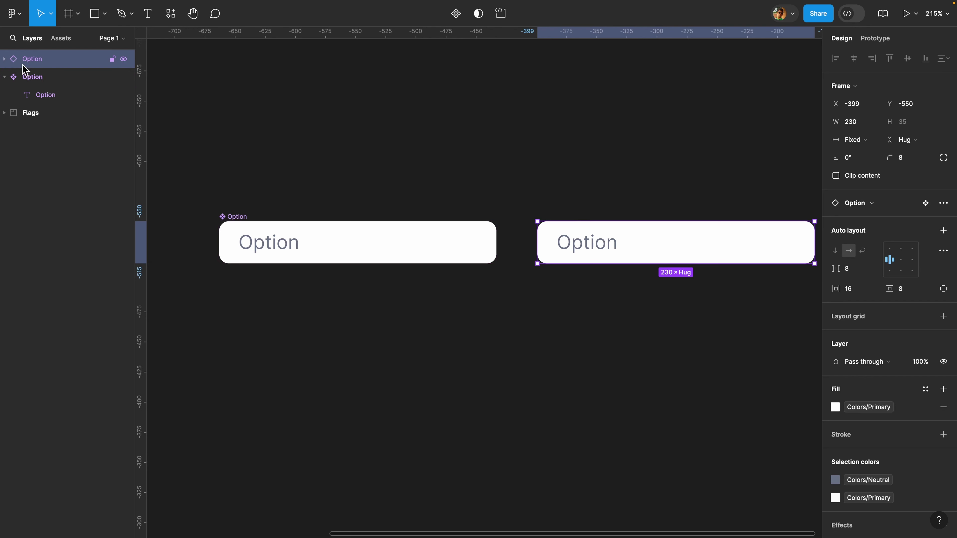
# Step: Duplicate the Option instance below itself and wrap both copies in a vertical auto-layout frame
pyautogui.hscroll(5, 643, 207)
pyautogui.hotkey('ctrl', 'd')
pyautogui.moveTo(527, 252); pyautogui.dragTo(521, 297)
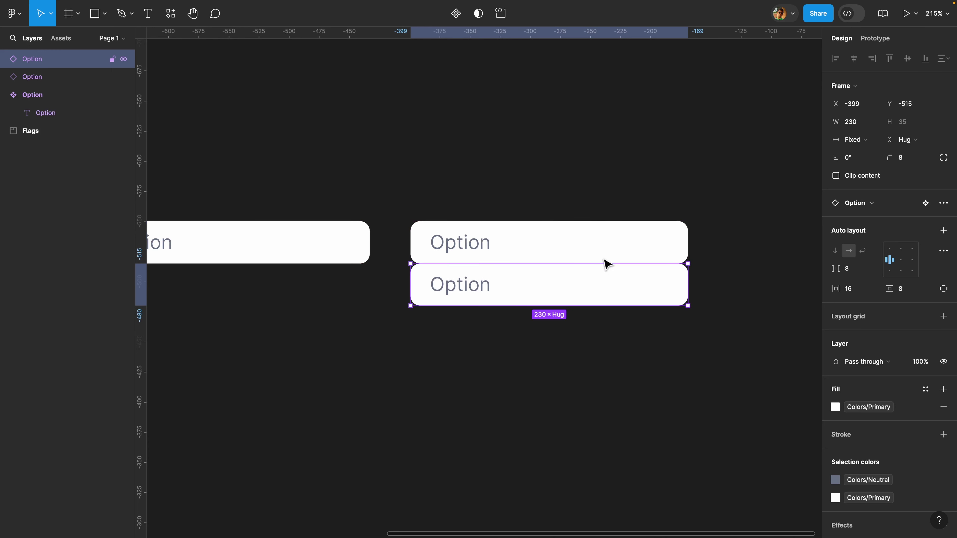
pyautogui.click(733, 204)
pyautogui.moveTo(742, 180); pyautogui.dragTo(414, 367)
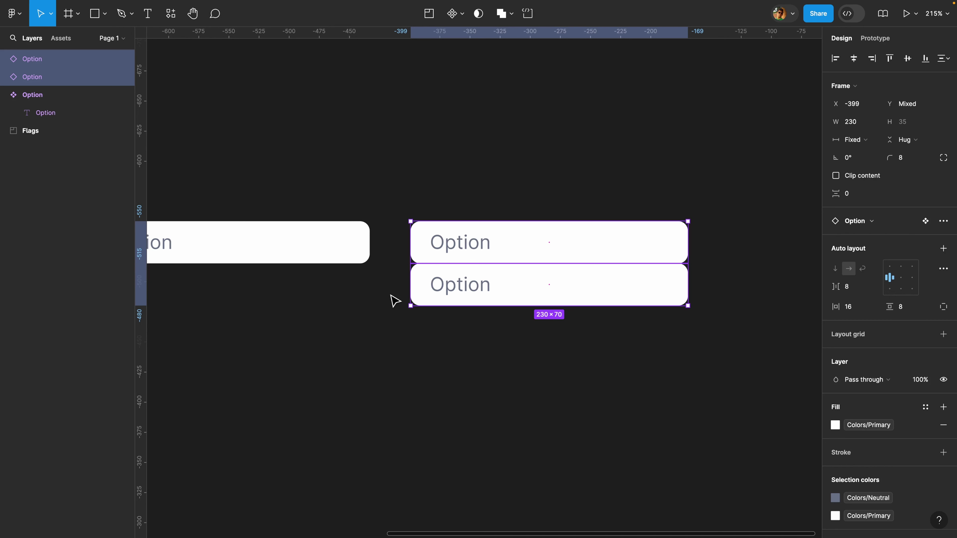
pyautogui.hotkey('shift', 'a')
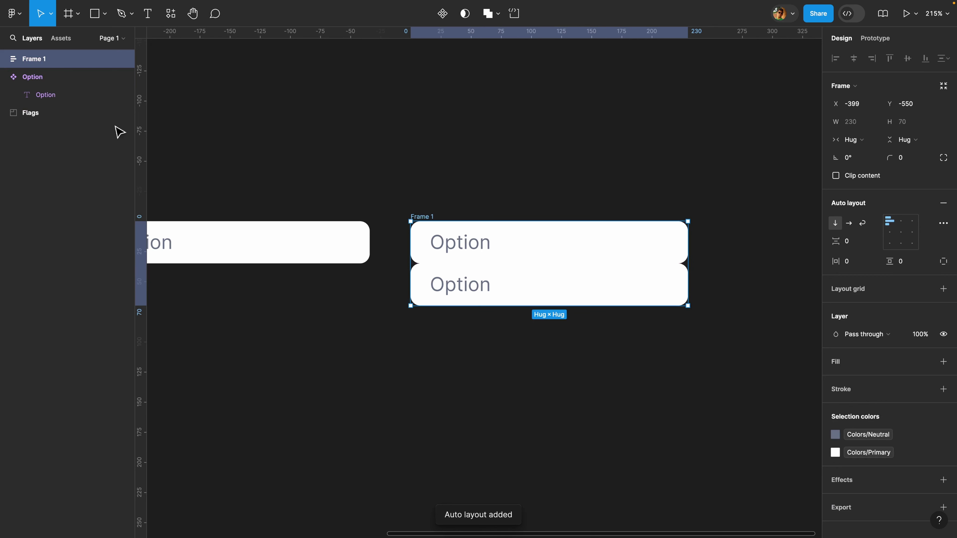
# Step: Rename Frame 1 to List and duplicate the Option rows to make four
pyautogui.doubleClick(40, 64)
pyautogui.write('List')
pyautogui.click(460, 295)
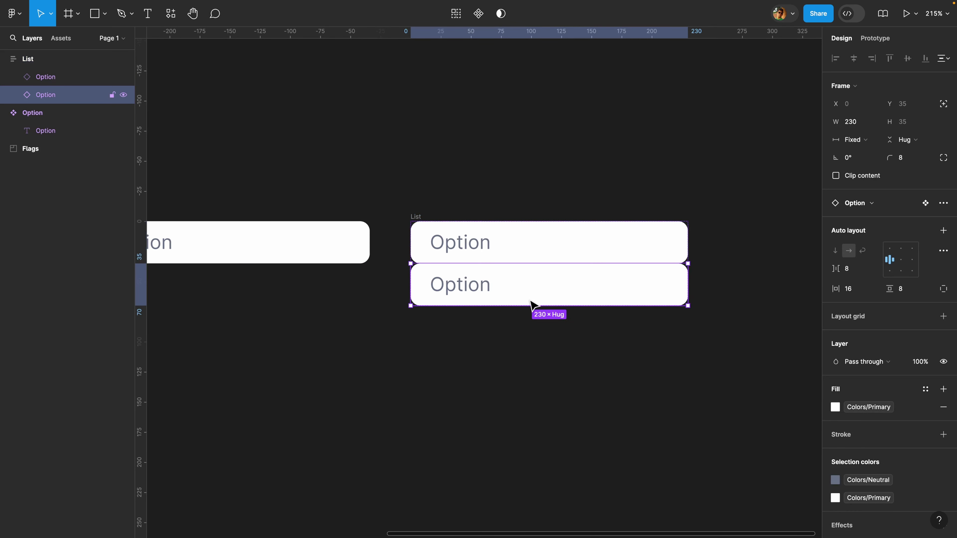
pyautogui.hotkey('ctrl', 'd')
pyautogui.hotkey('ctrl', 'd')
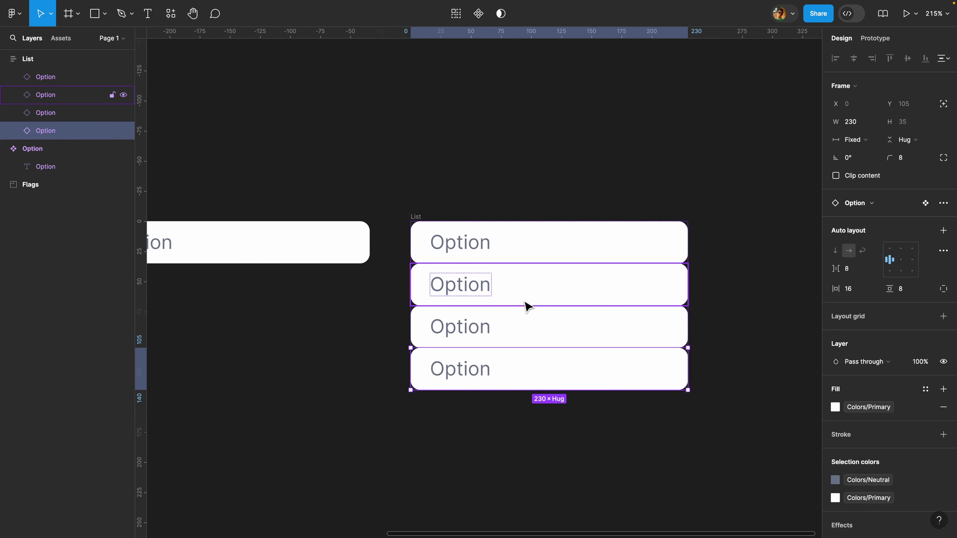
# Step: Give the List frame the Colors/Primary fill and a corner radius of 8
pyautogui.click(430, 193)
pyautogui.click(415, 216)
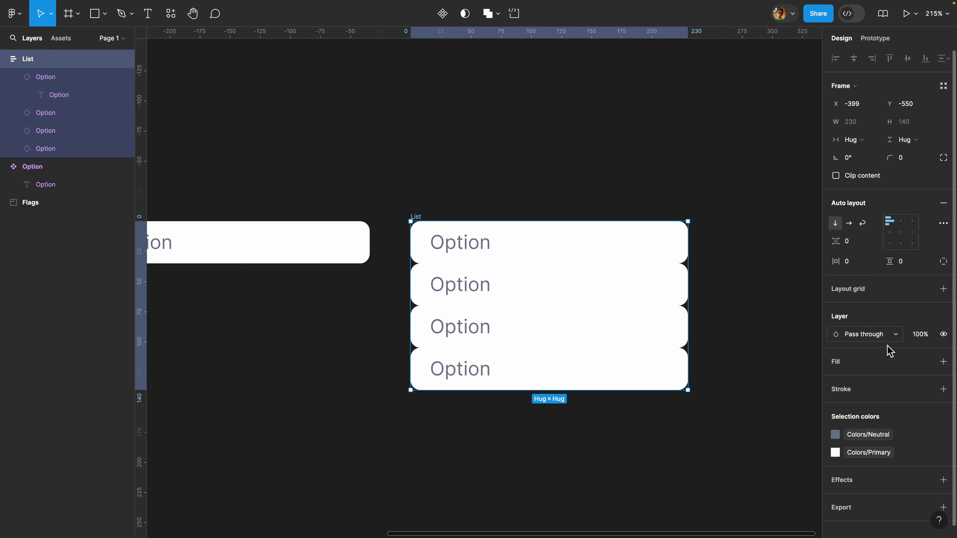
pyautogui.click(929, 362)
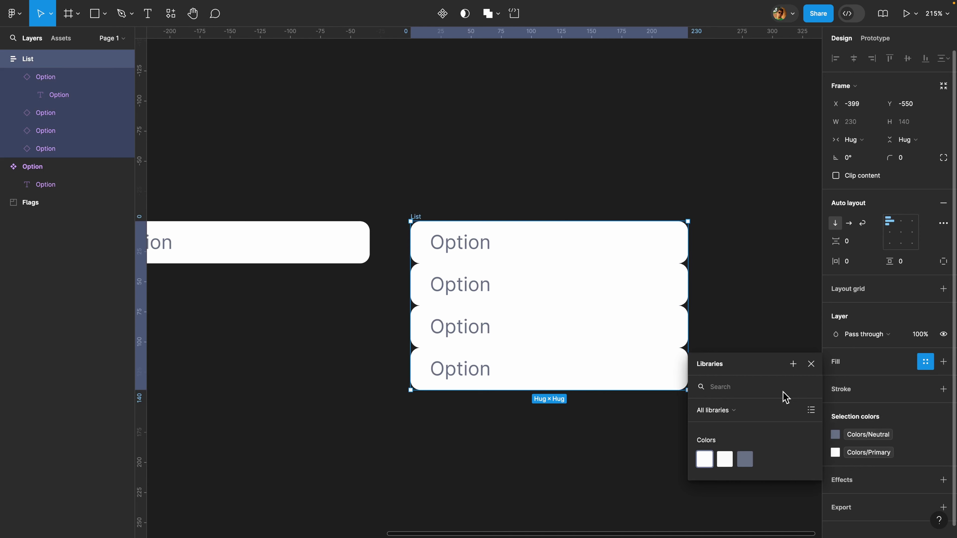
pyautogui.click(705, 459)
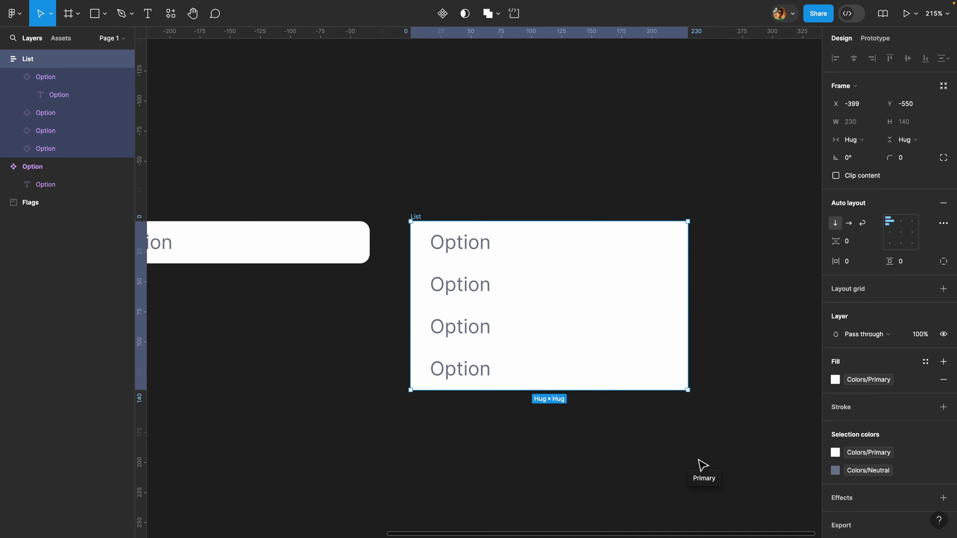
pyautogui.click(903, 162)
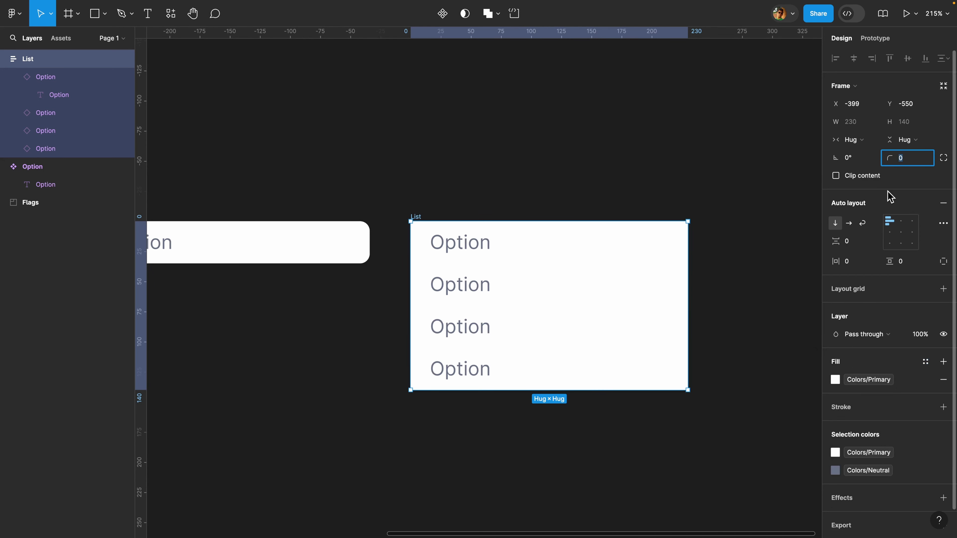
pyautogui.press('Return')
pyautogui.click(427, 209)
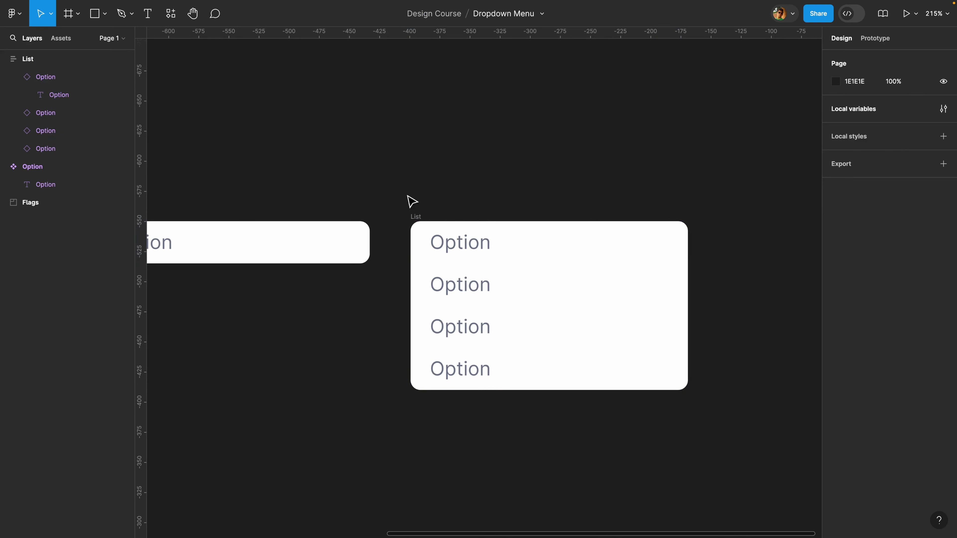
pyautogui.keyDown('super'); pyautogui.click(471, 247); pyautogui.keyUp('super')
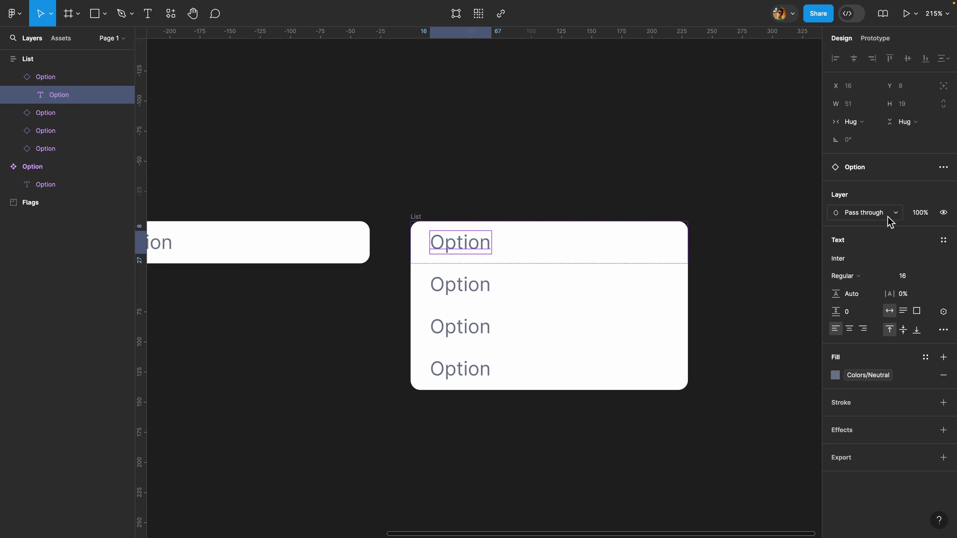
# Step: Bind the four row texts to variables Option 1–4: Poland, Spain, Germany, France
pyautogui.click(944, 312)
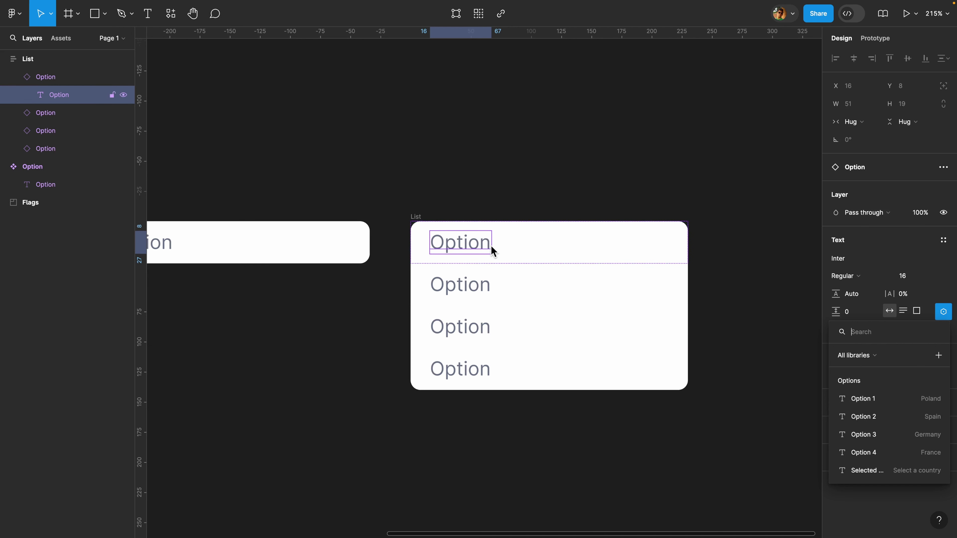
pyautogui.click(867, 399)
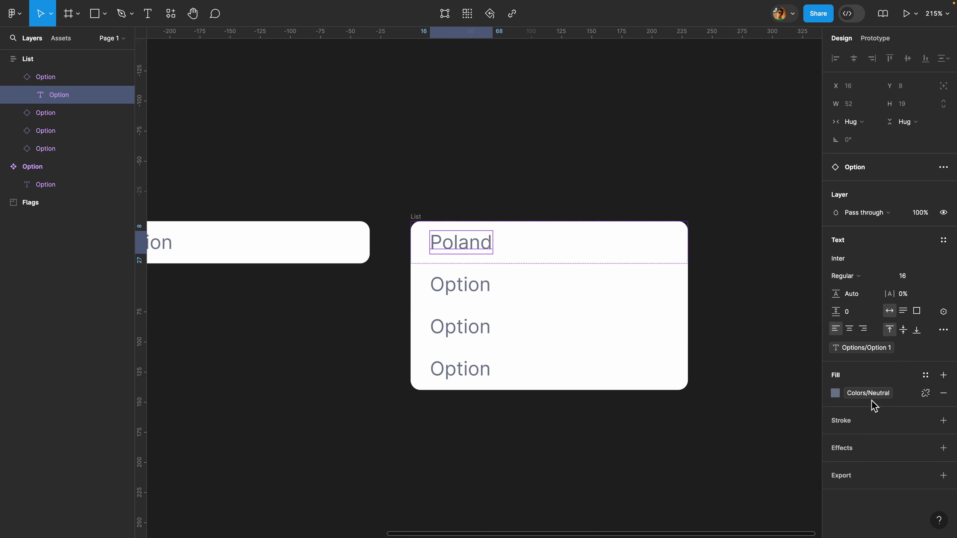
pyautogui.click(469, 289)
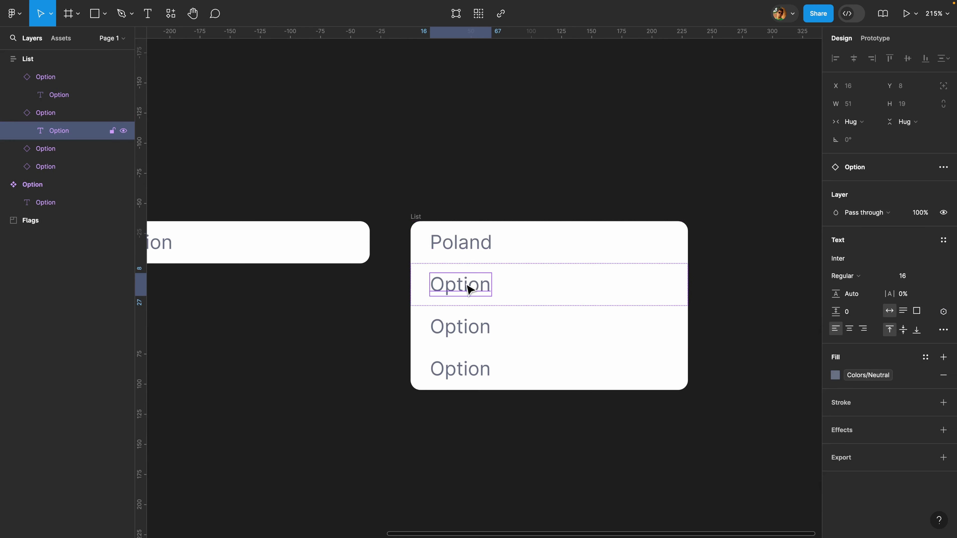
pyautogui.click(943, 312)
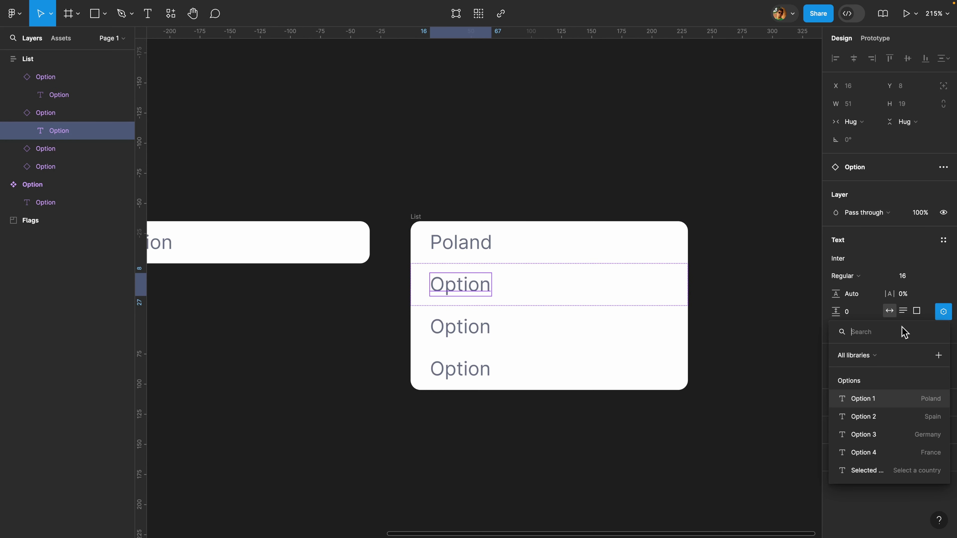
pyautogui.click(864, 417)
pyautogui.press('Tab')
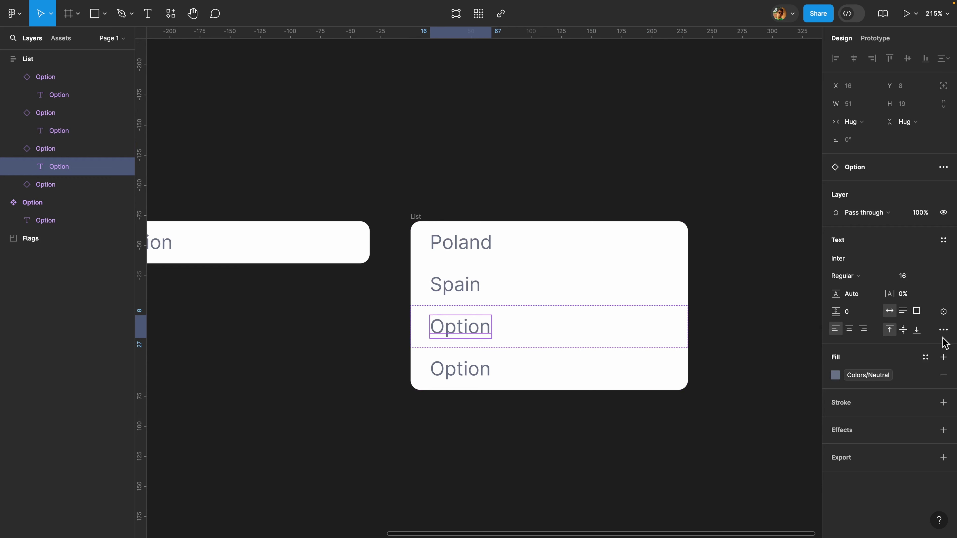
pyautogui.click(944, 312)
pyautogui.click(863, 434)
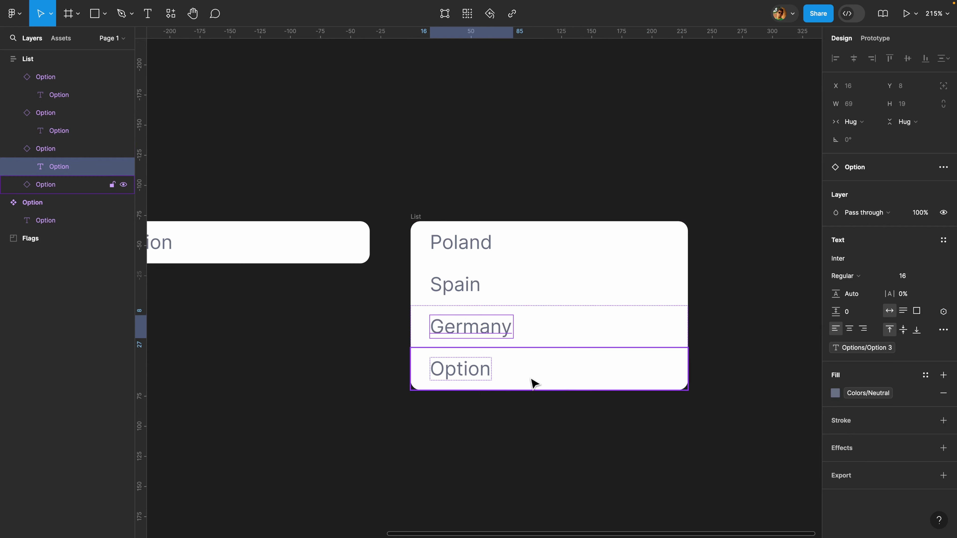
pyautogui.click(471, 381)
pyautogui.click(943, 312)
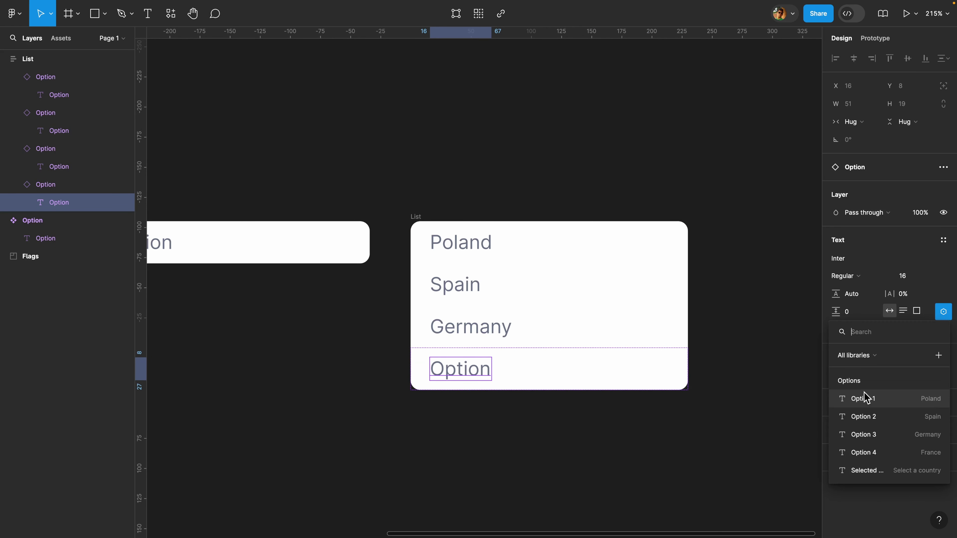
pyautogui.click(864, 453)
pyautogui.click(424, 204)
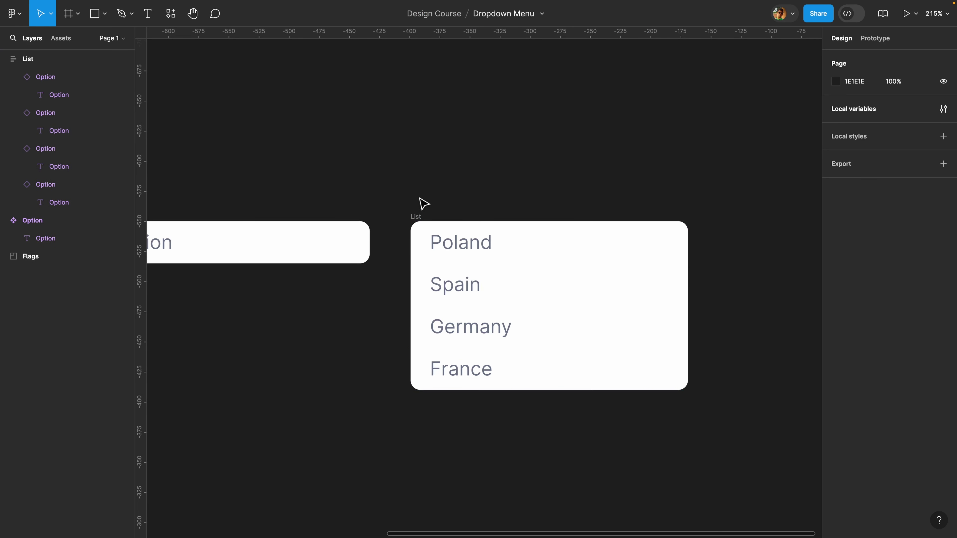
# Step: Convert the List frame into a component with Ctrl+Alt+K
pyautogui.click(414, 214)
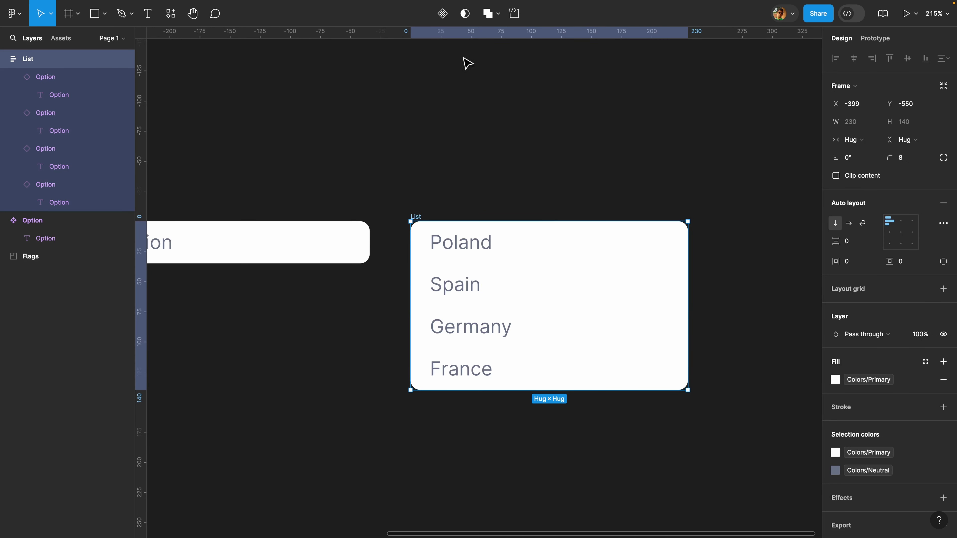
pyautogui.click(444, 15)
pyautogui.click(437, 177)
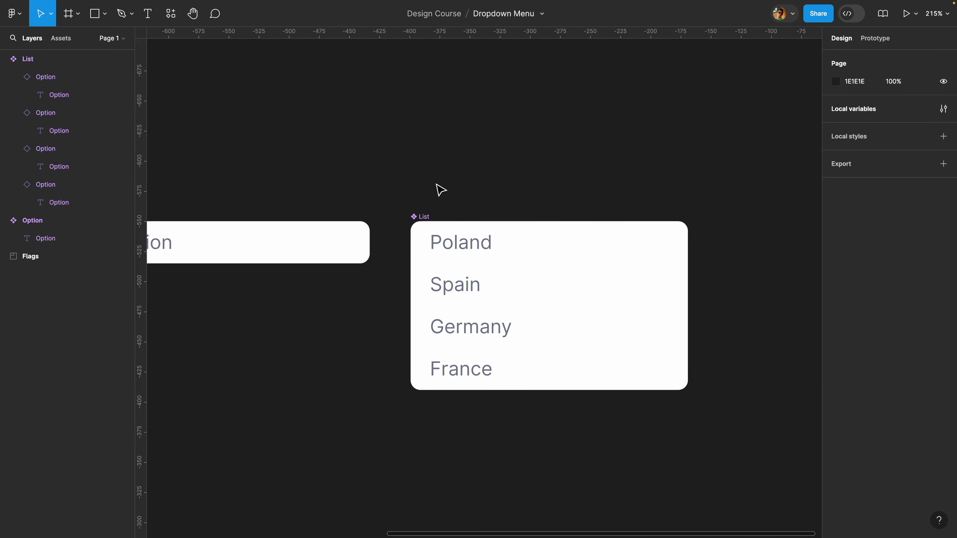
pyautogui.hscroll(-5, 438, 186)
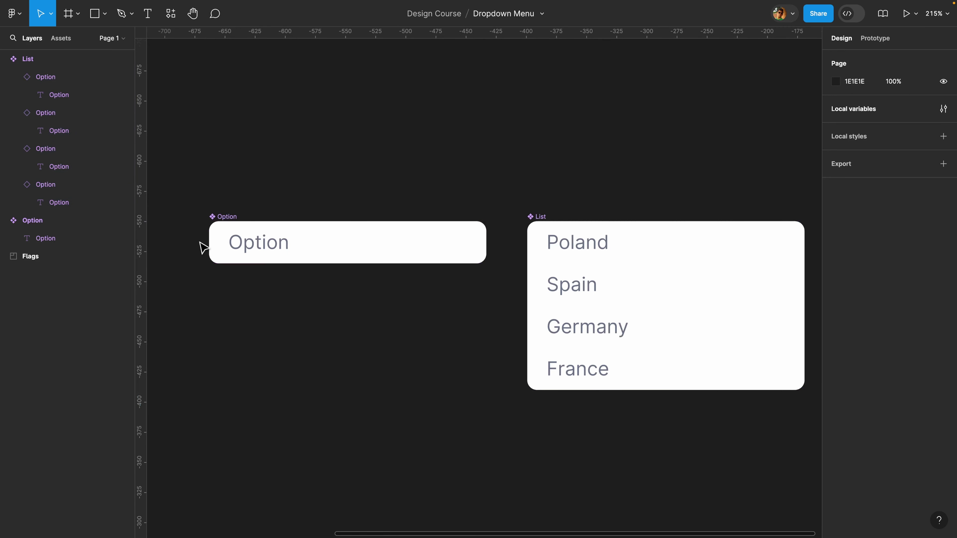
pyautogui.click(316, 261)
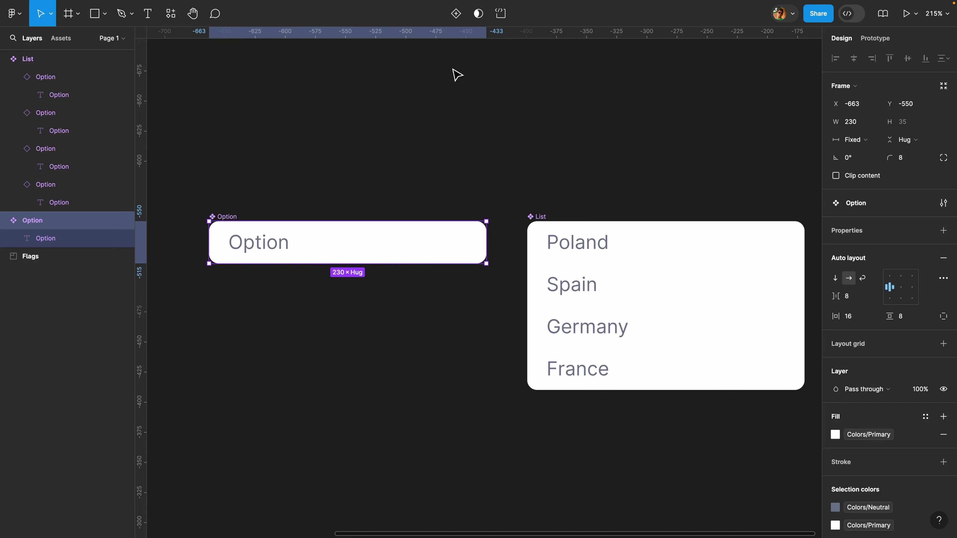
# Step: Add a second variant to the Option component and rename its property to State
pyautogui.click(456, 15)
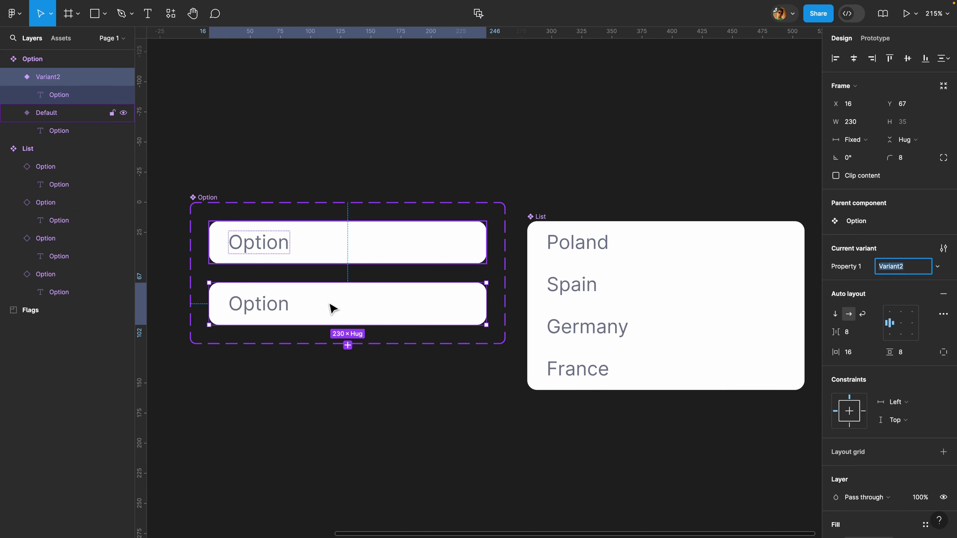
pyautogui.click(407, 318)
pyautogui.click(200, 204)
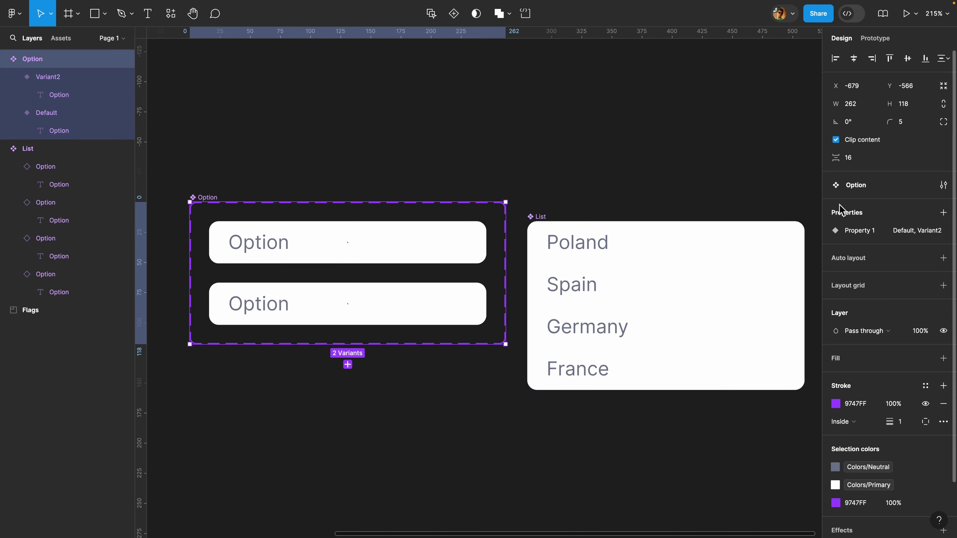
pyautogui.doubleClick(860, 230)
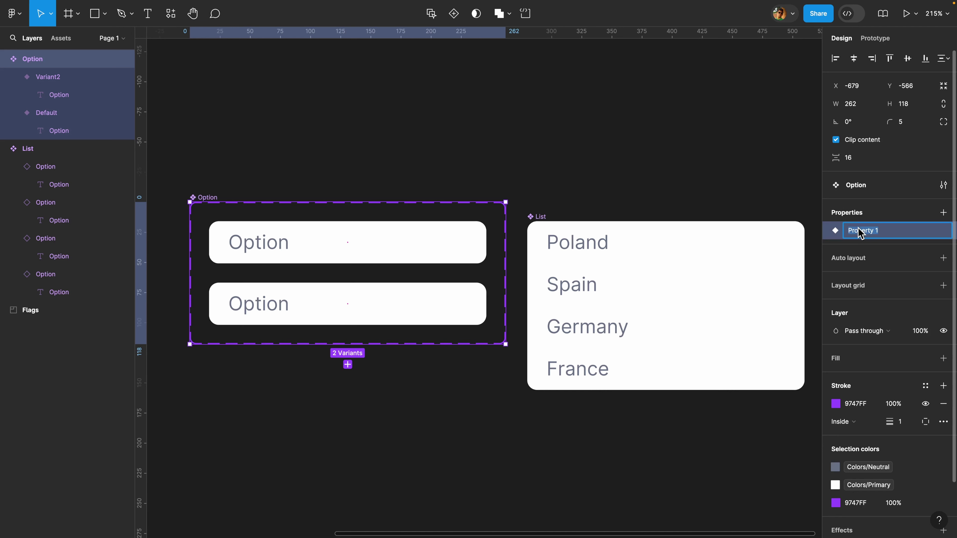
pyautogui.write('St')
pyautogui.press('Return')
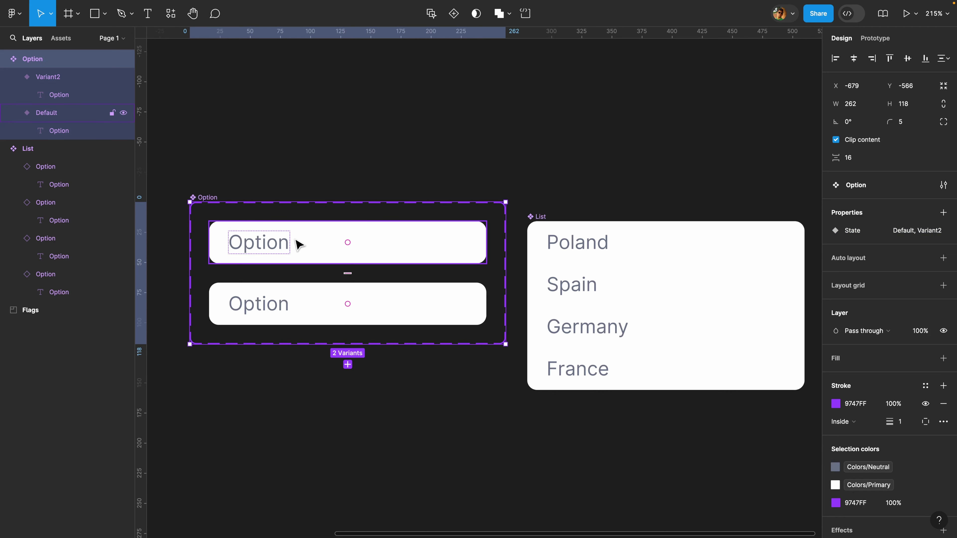
# Step: Rename Variant2 to Hover and give it the Colors/Hover fill style
pyautogui.click(313, 246)
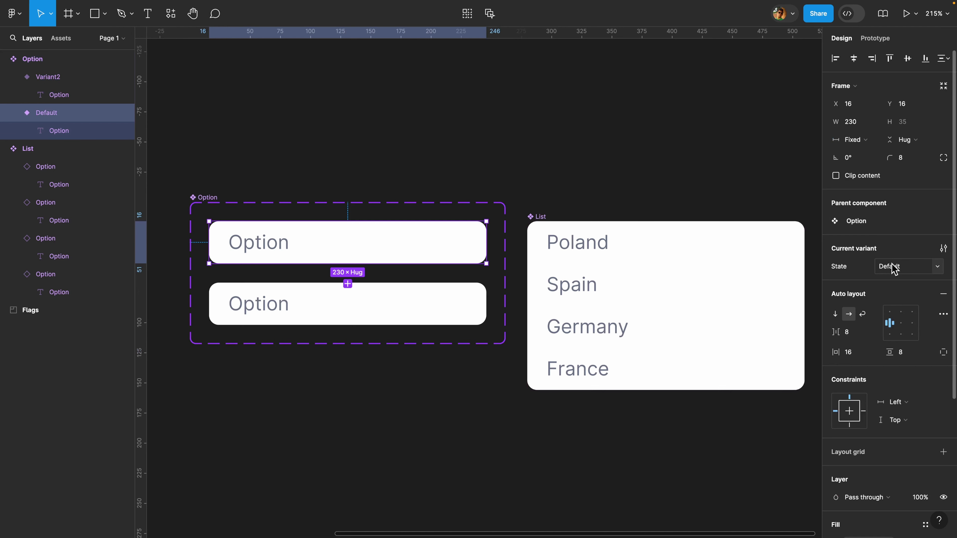
pyautogui.click(325, 310)
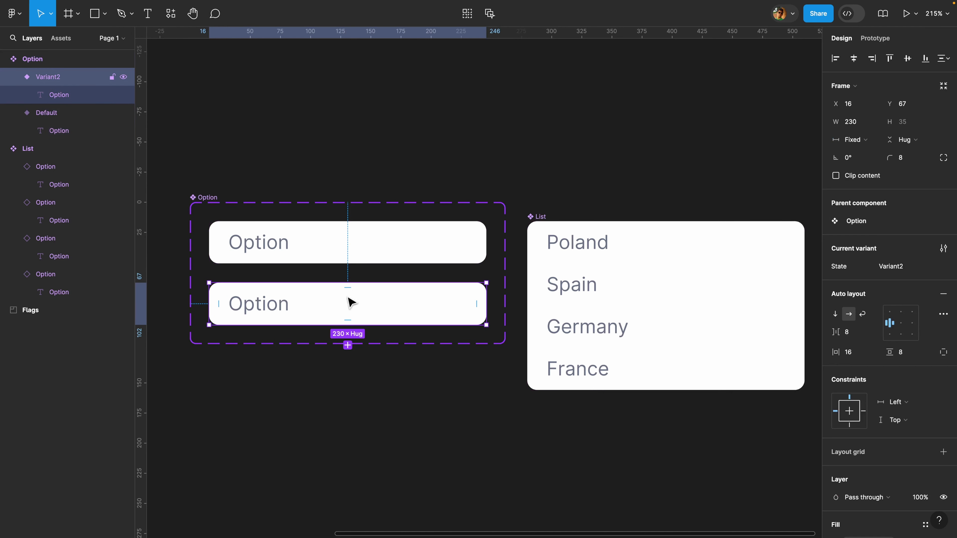
pyautogui.click(902, 267)
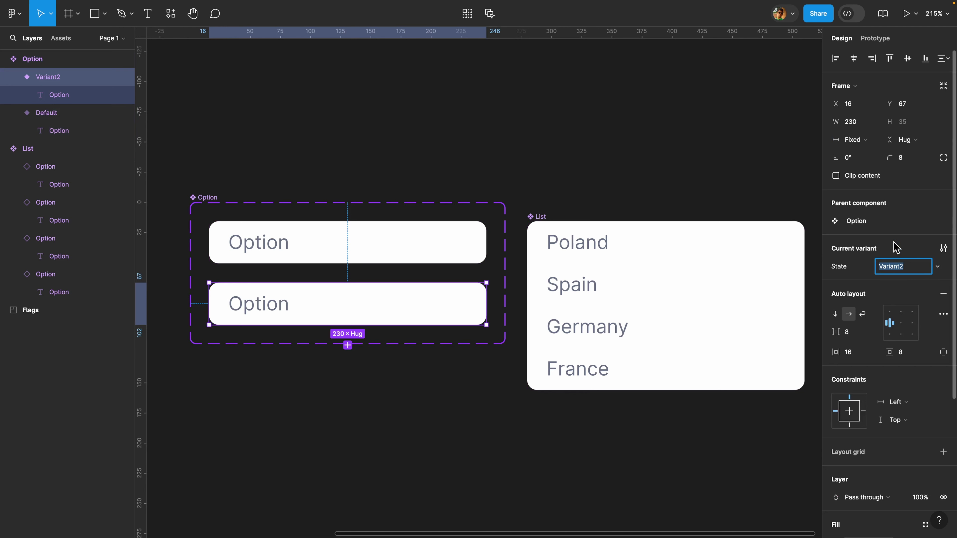
pyautogui.write('Hover')
pyautogui.press('Return')
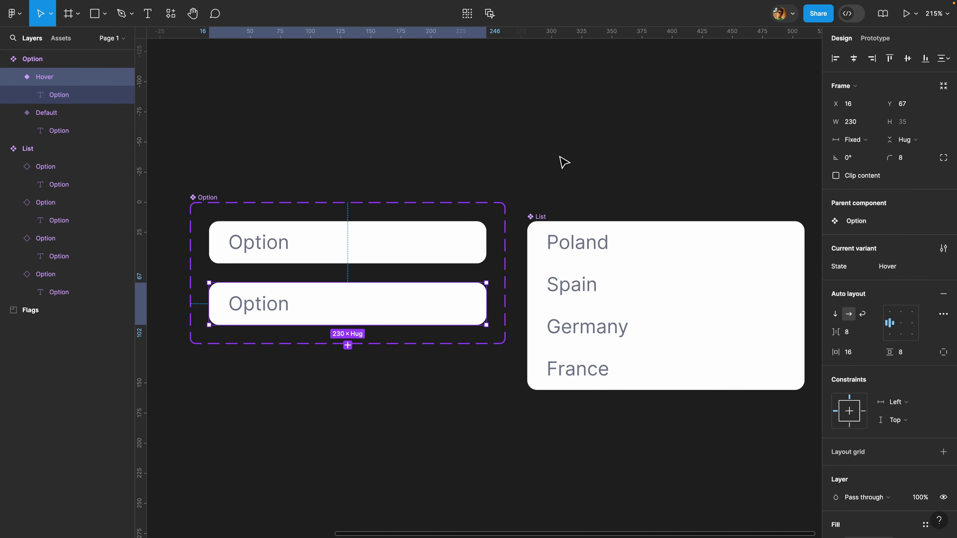
pyautogui.scroll(-5, 874, 332)
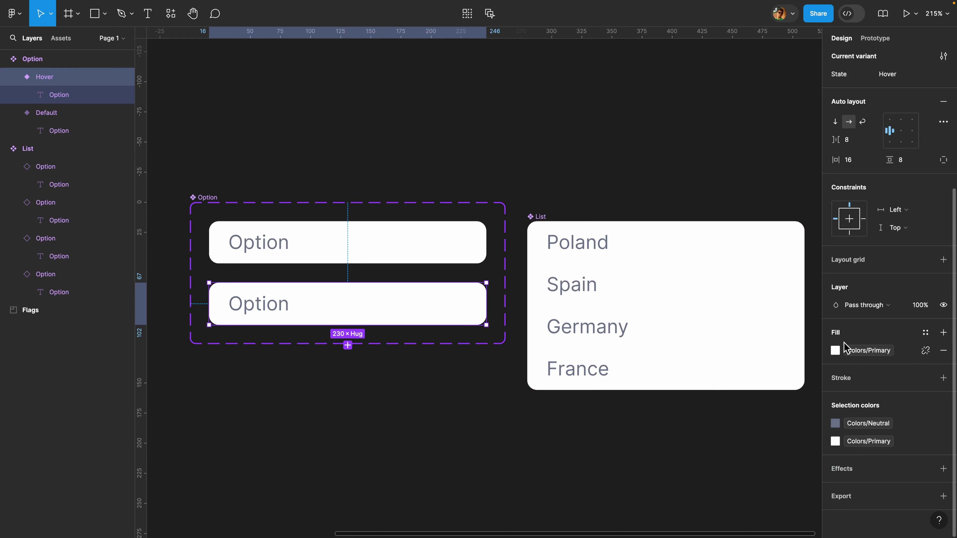
pyautogui.click(852, 352)
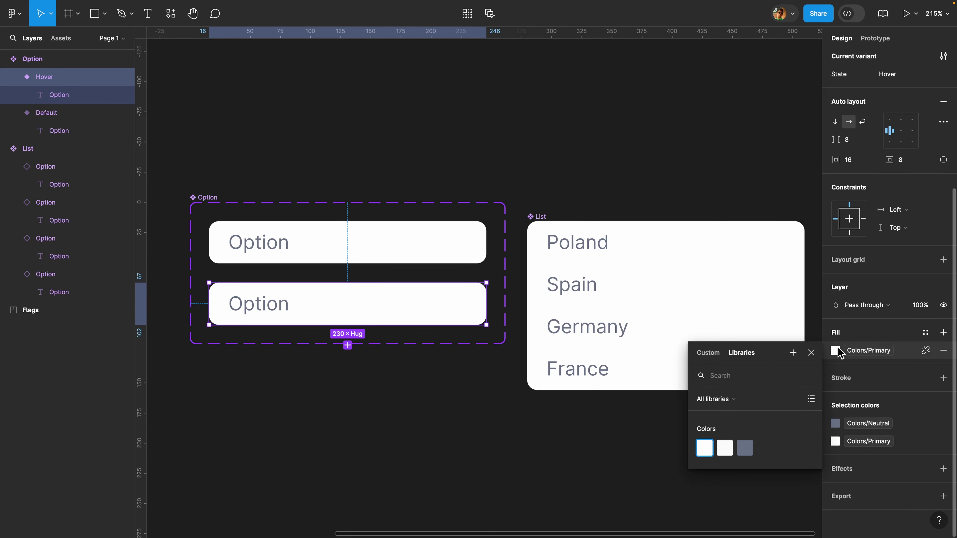
pyautogui.click(725, 449)
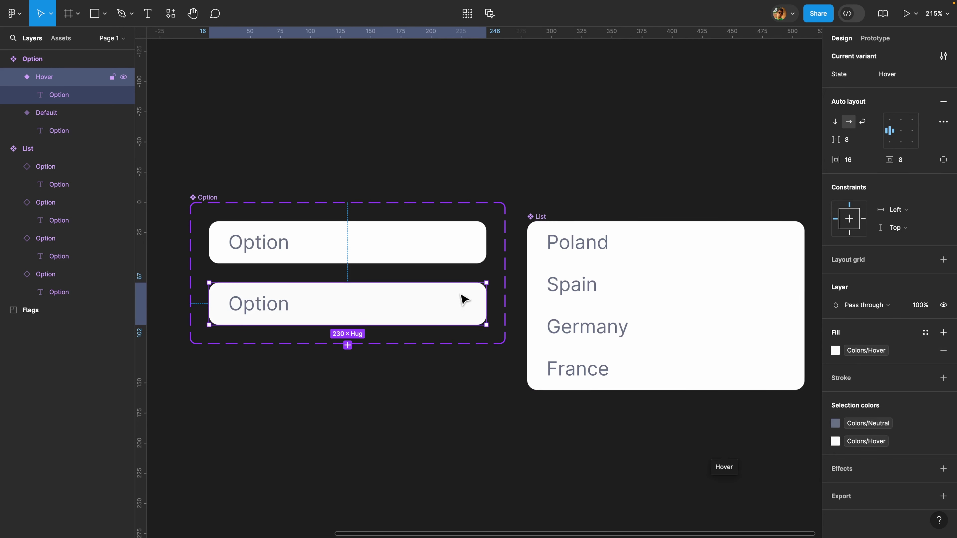
pyautogui.click(410, 259)
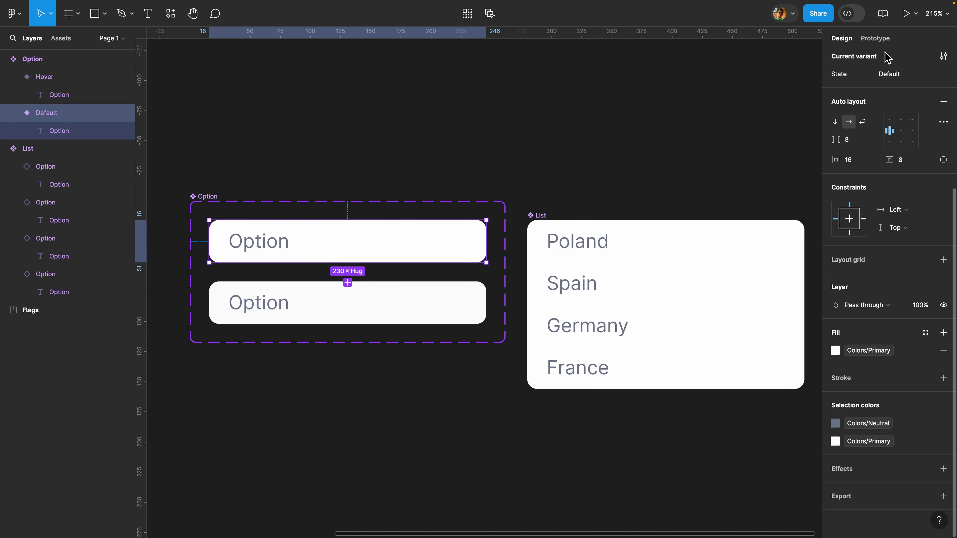
# Step: Add a While hovering interaction from Default to Hover using Smart animate, Ease out, 300ms
pyautogui.click(871, 39)
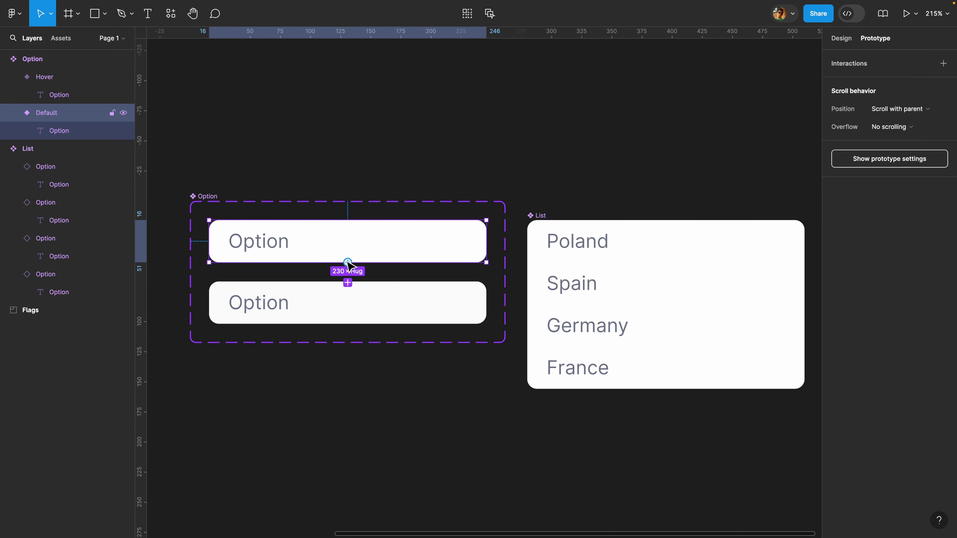
pyautogui.click(346, 286)
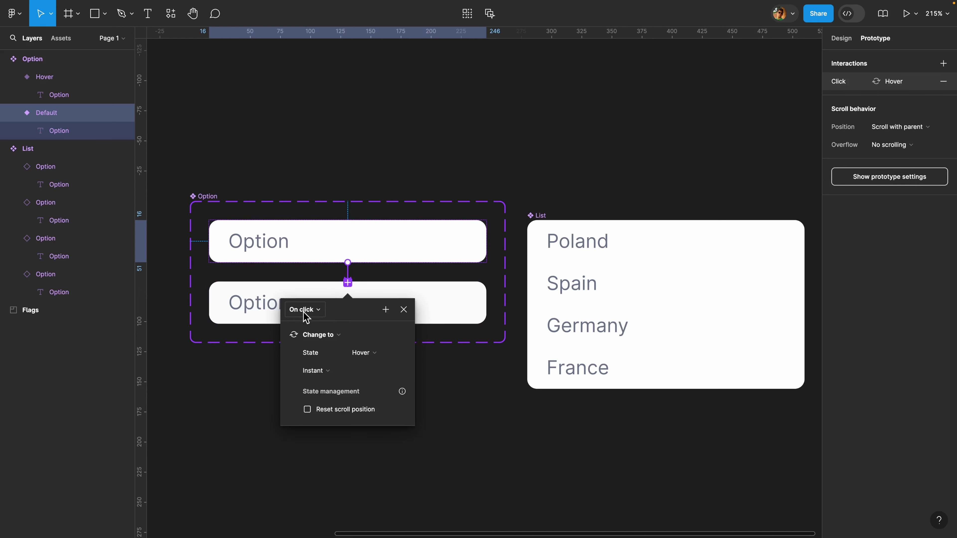
pyautogui.click(318, 311)
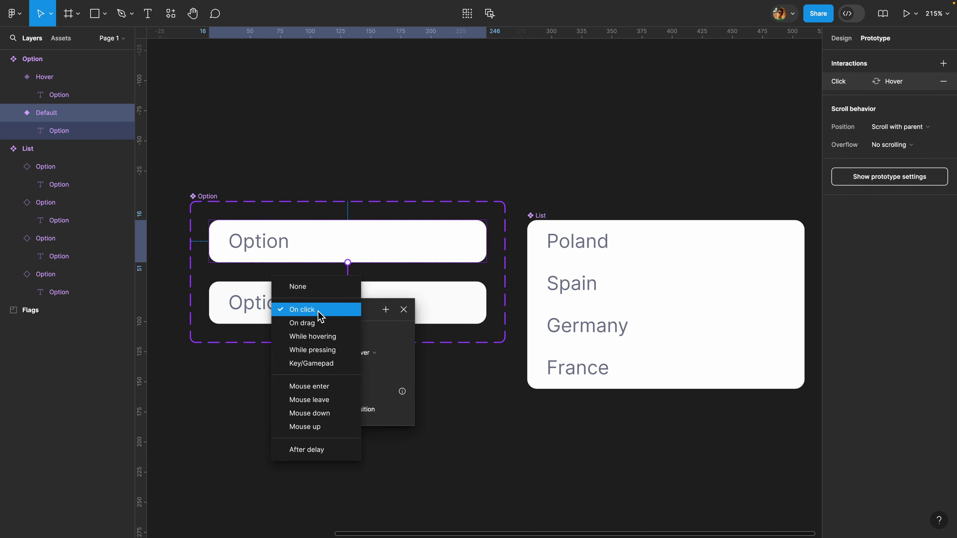
pyautogui.click(317, 338)
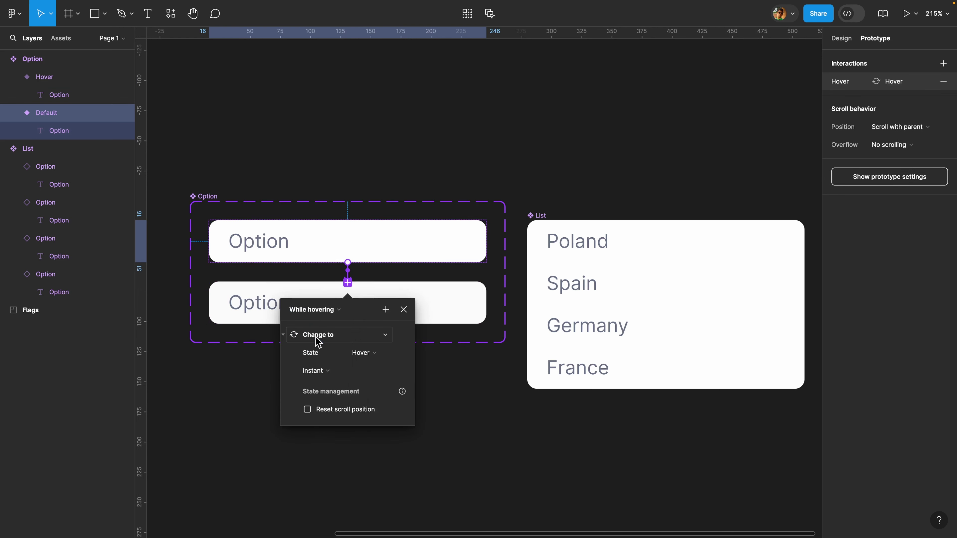
pyautogui.click(330, 373)
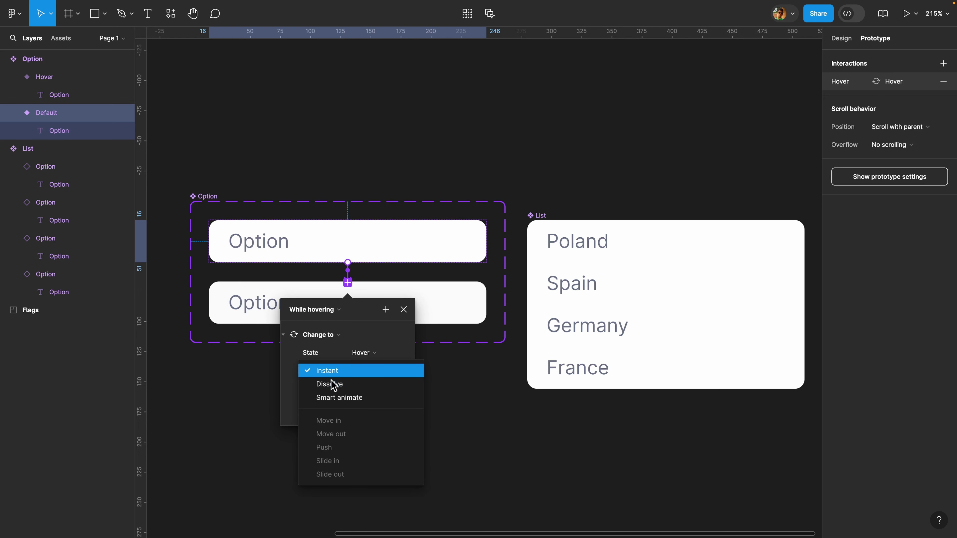
pyautogui.click(335, 398)
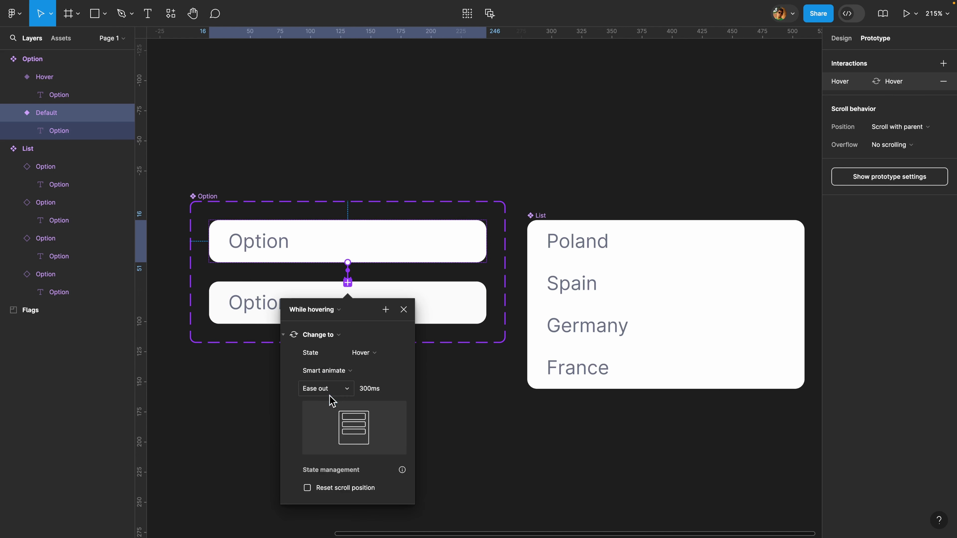
pyautogui.click(402, 311)
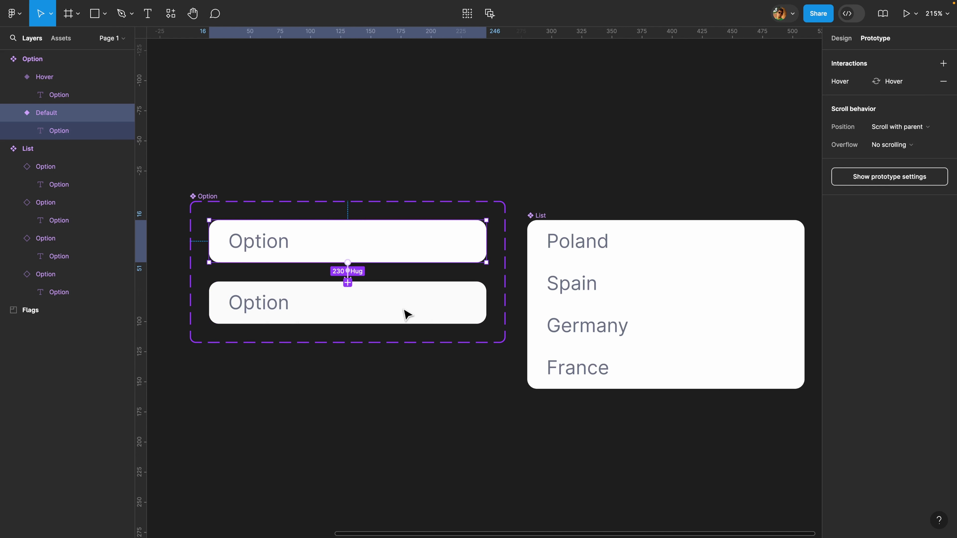
pyautogui.moveTo(211, 197); pyautogui.dragTo(216, 221)
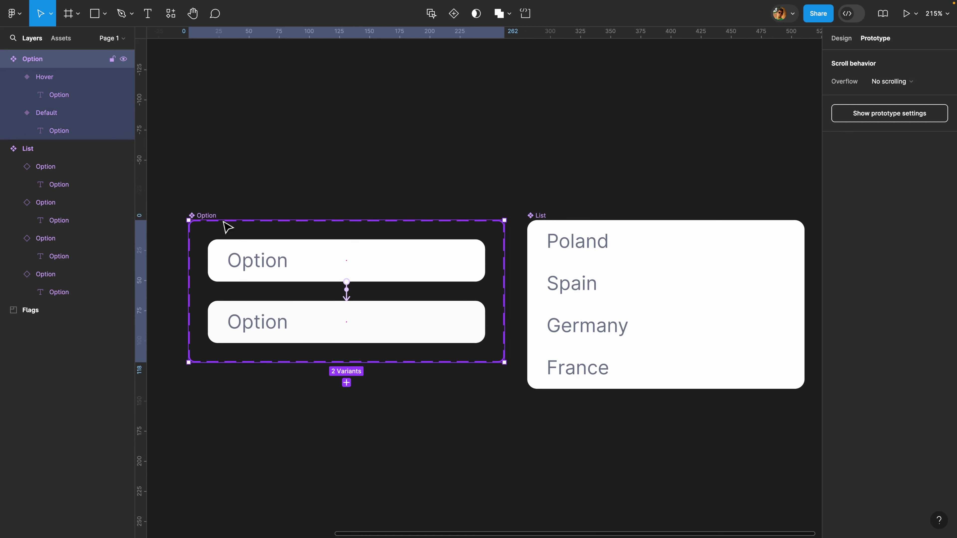
pyautogui.hscroll(5, 436, 184)
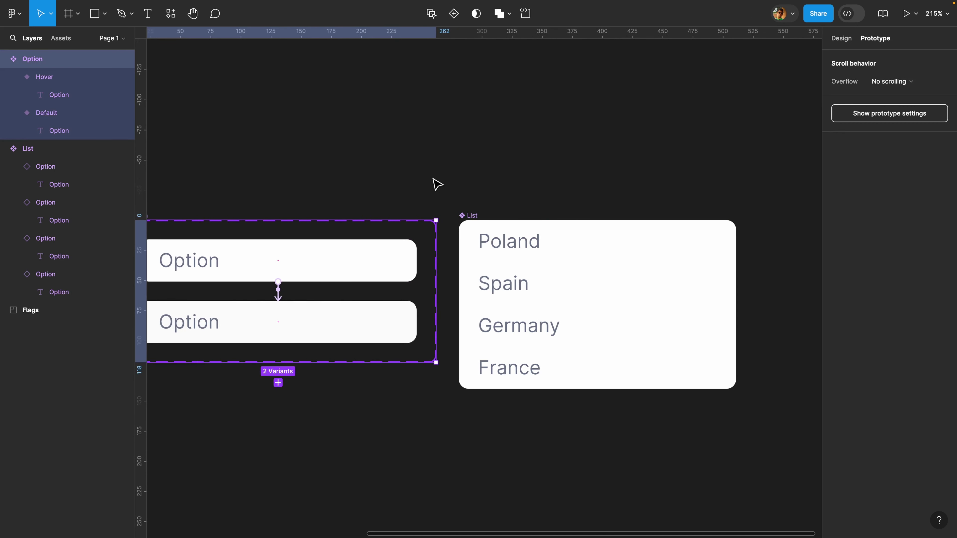
pyautogui.scroll(-3, 620, 179)
pyautogui.hscroll(2, 620, 180)
pyautogui.press('f')
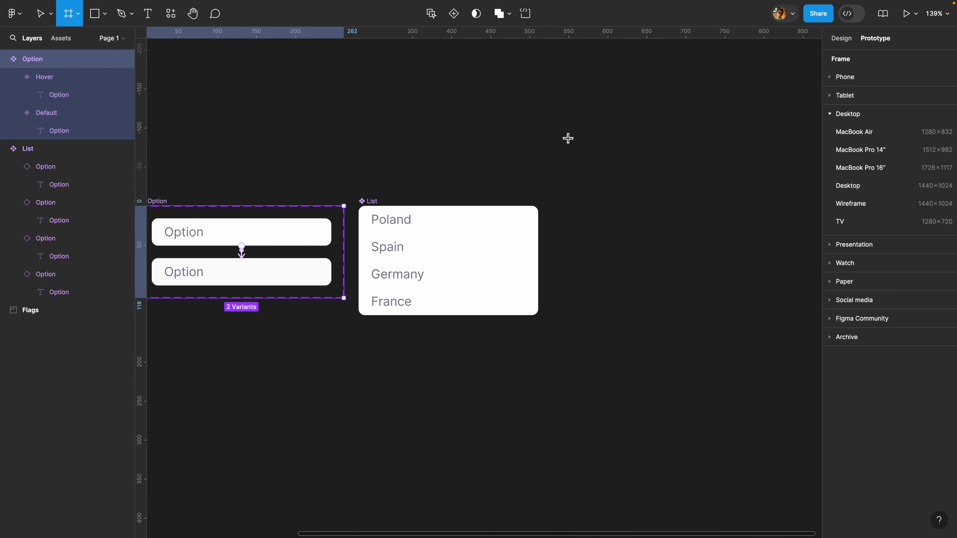
pyautogui.moveTo(568, 139)
pyautogui.mouseDown()
pyautogui.moveTo(765, 359)
pyautogui.moveTo(798, 378)
pyautogui.mouseUp()
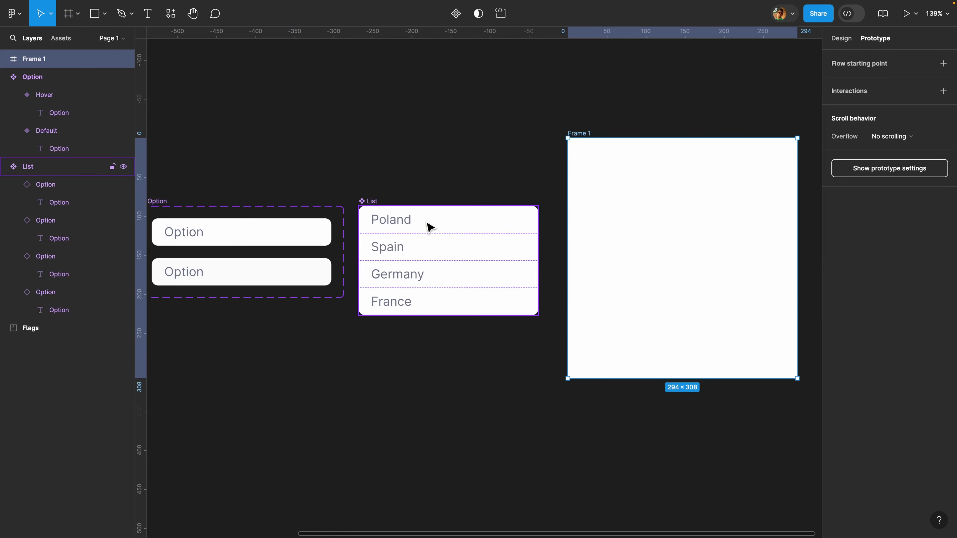
pyautogui.click(61, 38)
pyautogui.moveTo(24, 160); pyautogui.dragTo(638, 245)
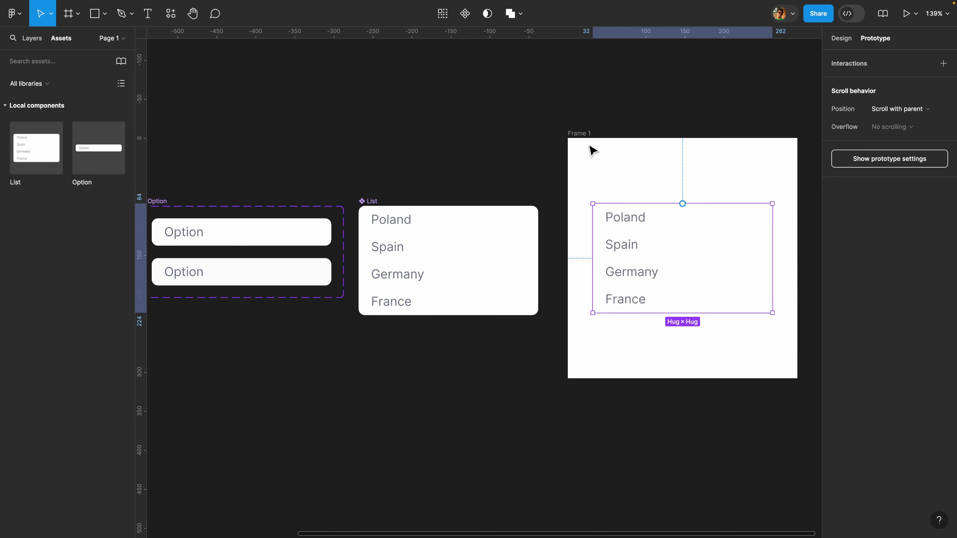
pyautogui.click(582, 136)
pyautogui.click(916, 14)
pyautogui.click(904, 55)
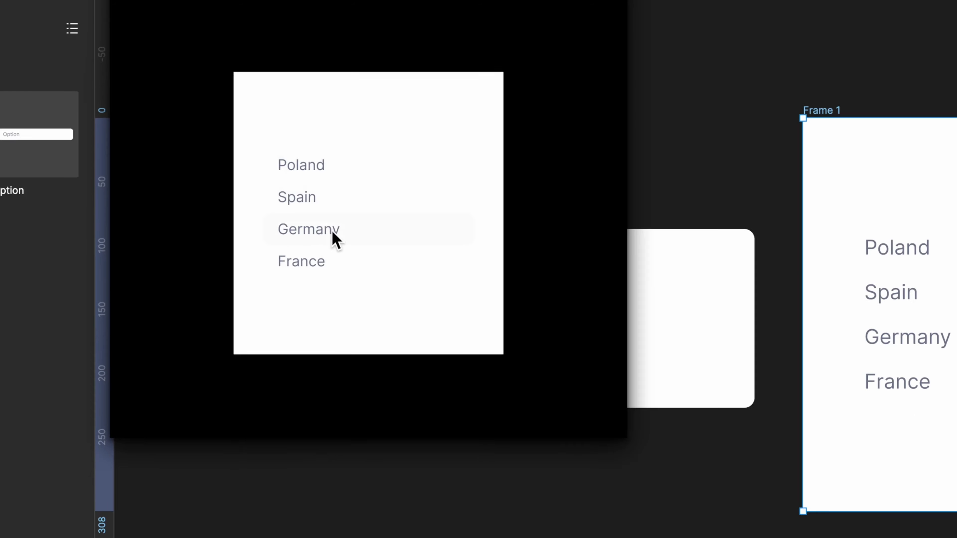
pyautogui.click(447, 46)
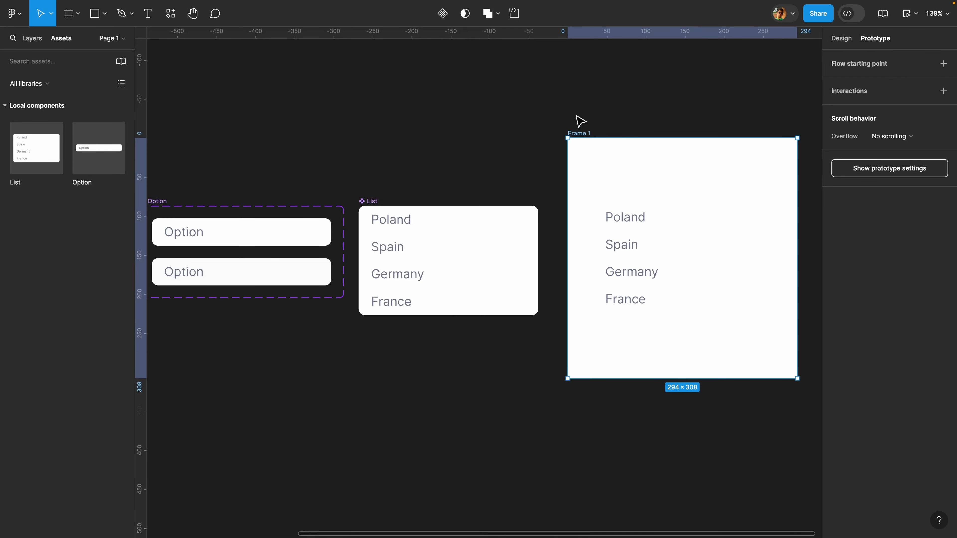
pyautogui.press('Delete')
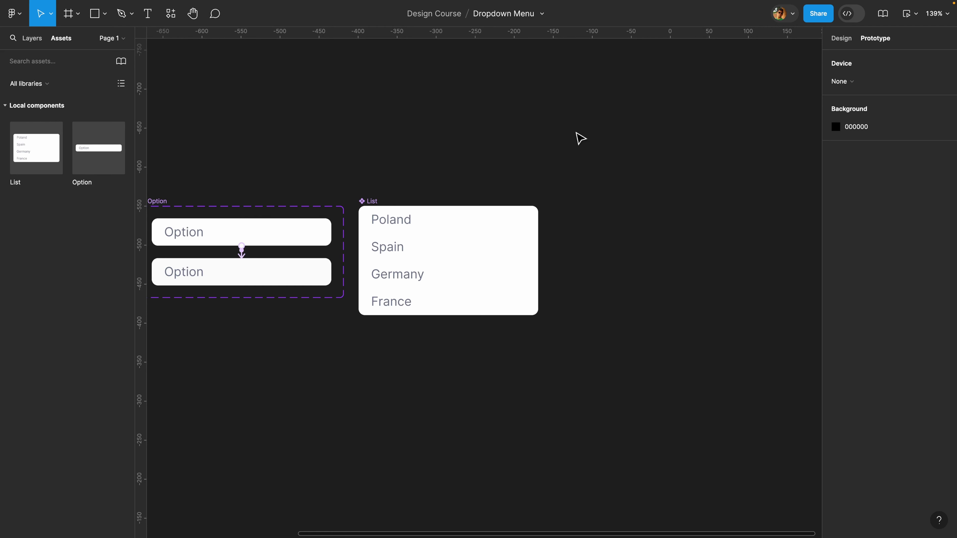
# Step: Place an Option instance to the right of the List and detach it
pyautogui.hscroll(-1, 601, 205)
pyautogui.hscroll(4, 600, 205)
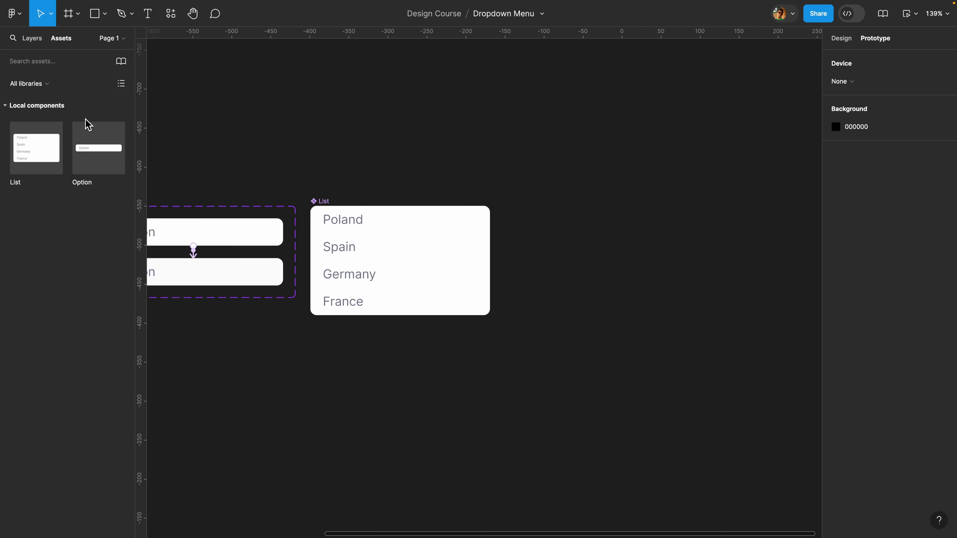
pyautogui.moveTo(93, 153); pyautogui.dragTo(585, 237)
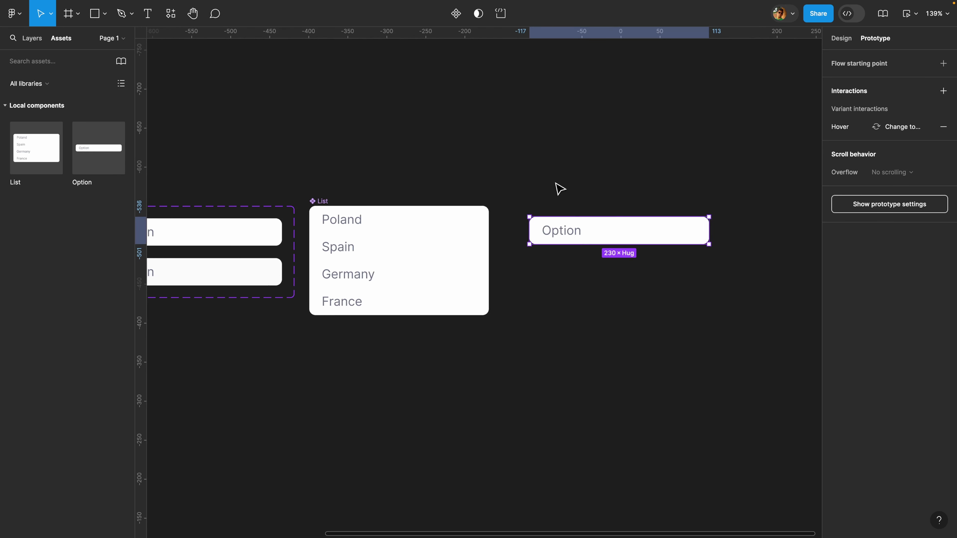
pyautogui.hscroll(2, 558, 190)
pyautogui.click(841, 38)
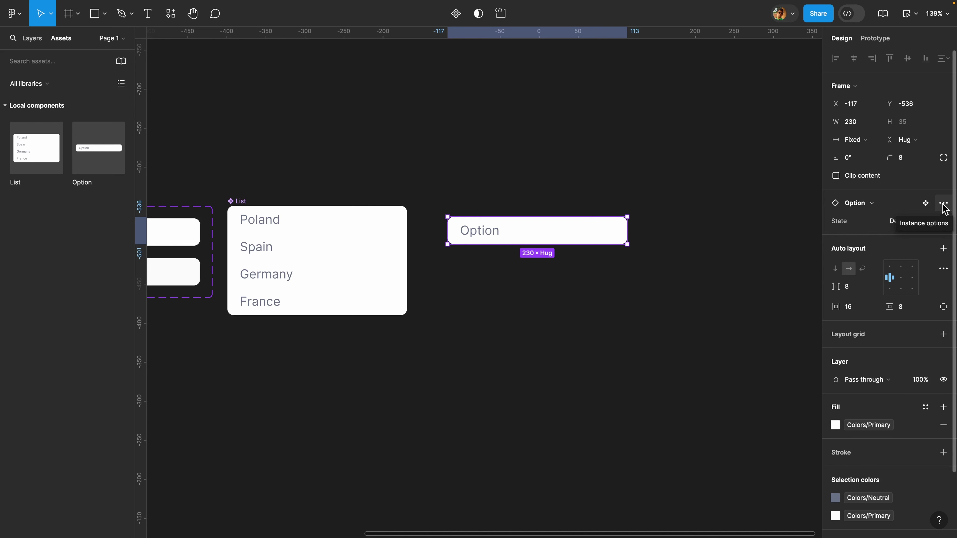
pyautogui.click(943, 206)
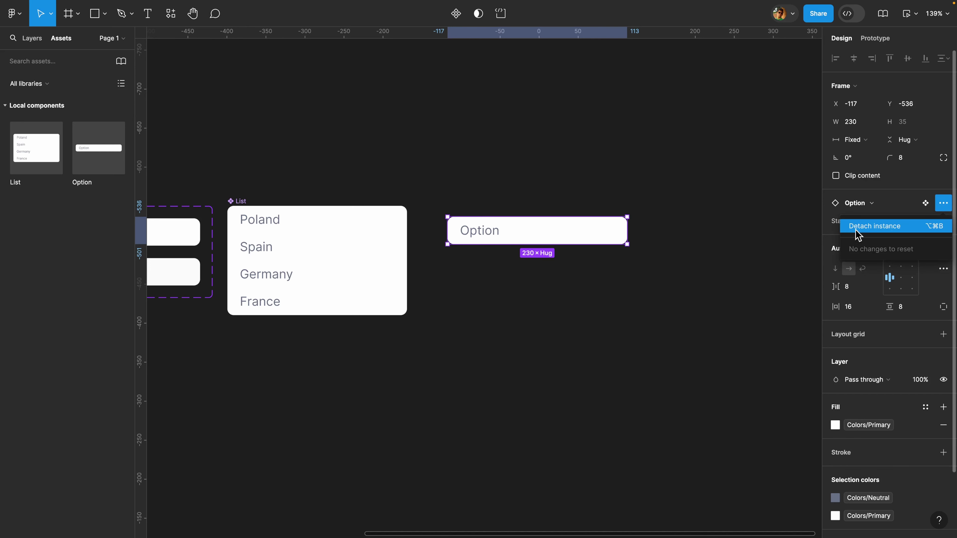
pyautogui.click(899, 235)
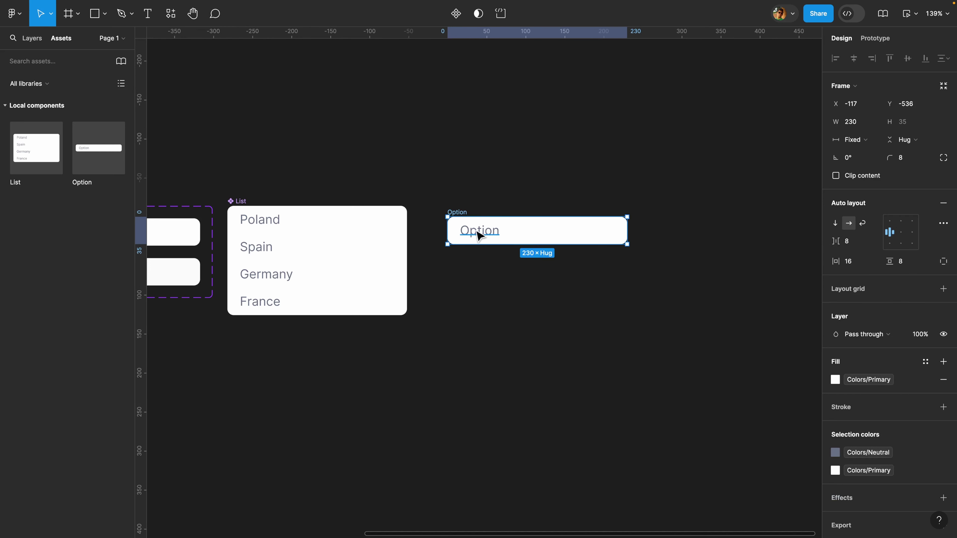
# Step: Collapse the Option component set's layers and select the detached frame's text layer
pyautogui.hscroll(-3, 463, 229)
pyautogui.hscroll(-2, 466, 230)
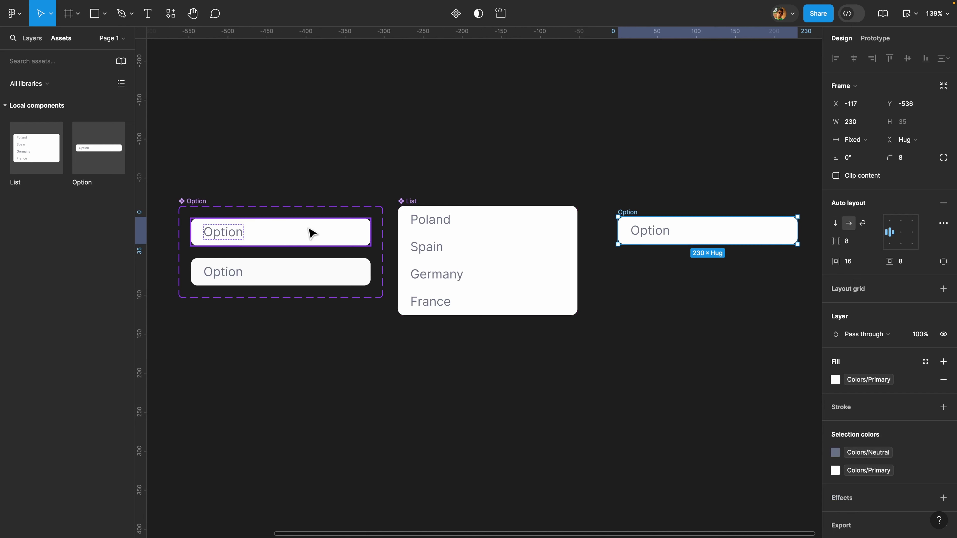
pyautogui.hotkey('alt', '1')
pyautogui.click(11, 94)
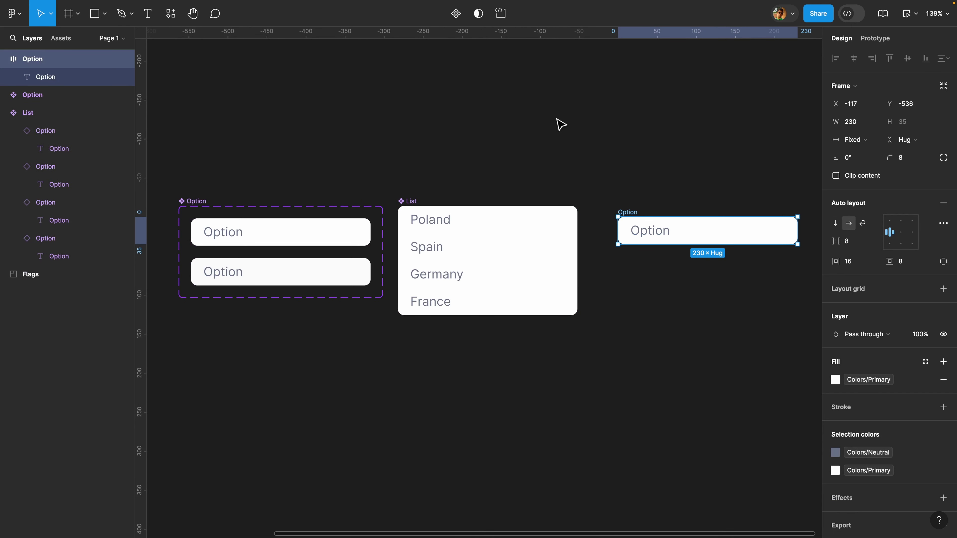
pyautogui.hscroll(3, 561, 124)
pyautogui.click(533, 234)
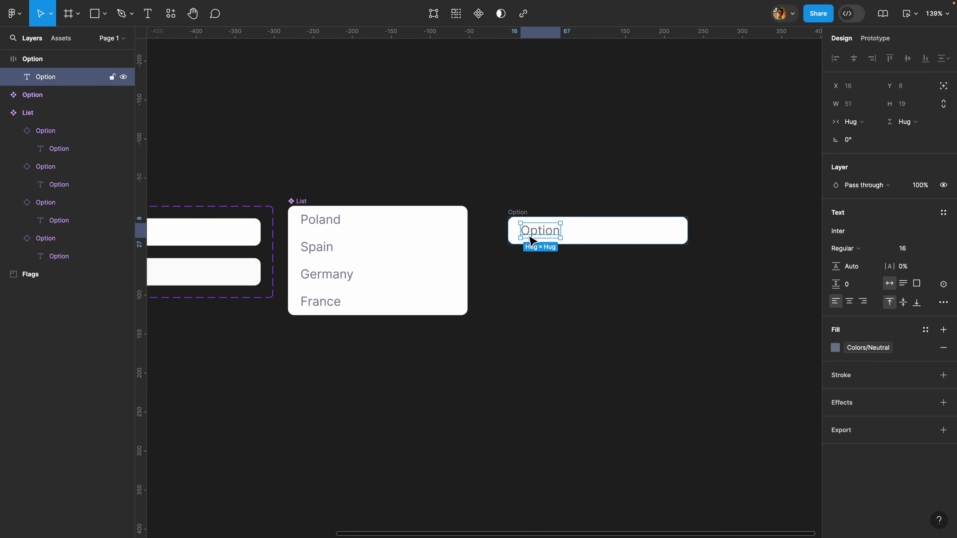
pyautogui.scroll(2, 617, 234)
pyautogui.scroll(2, 616, 234)
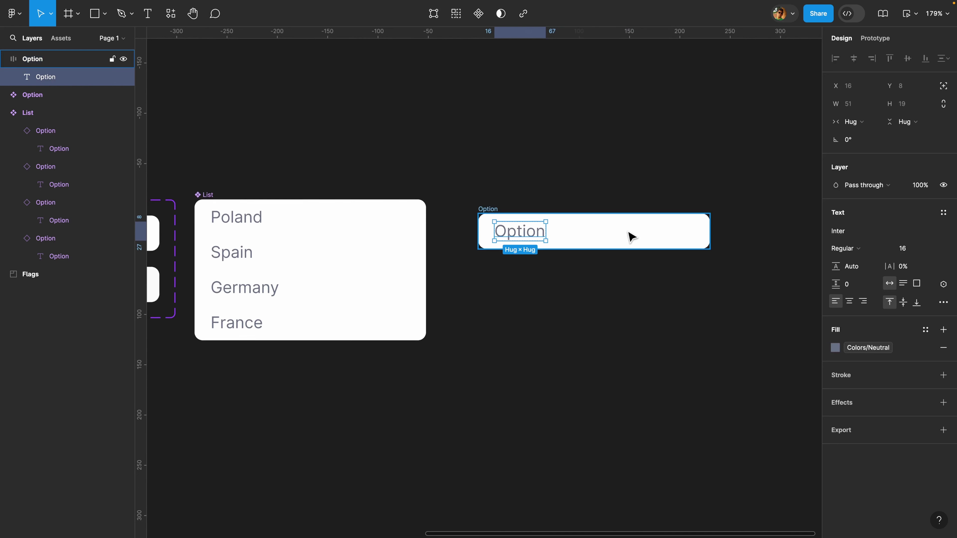
# Step: Bind the header text to the selected-country variable
pyautogui.click(944, 285)
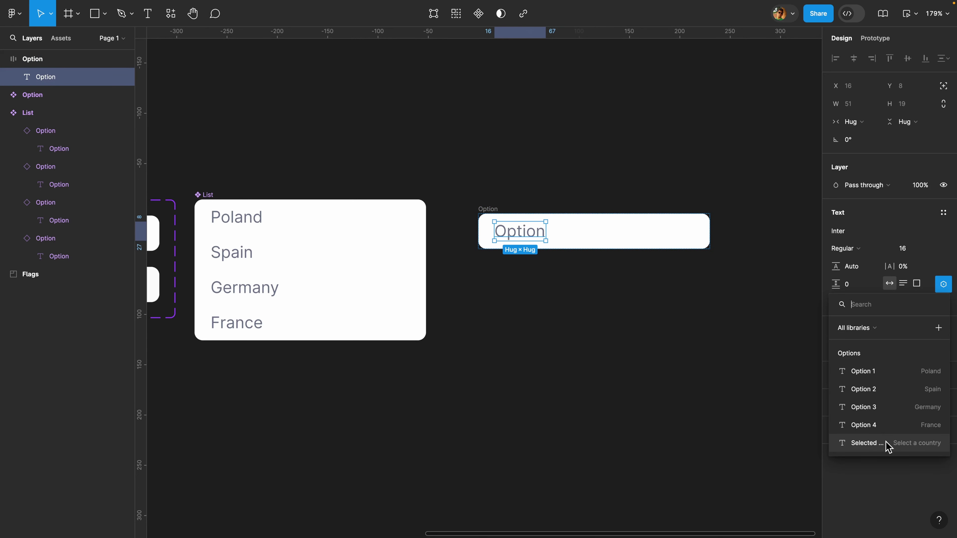
pyautogui.click(866, 444)
pyautogui.press('Escape')
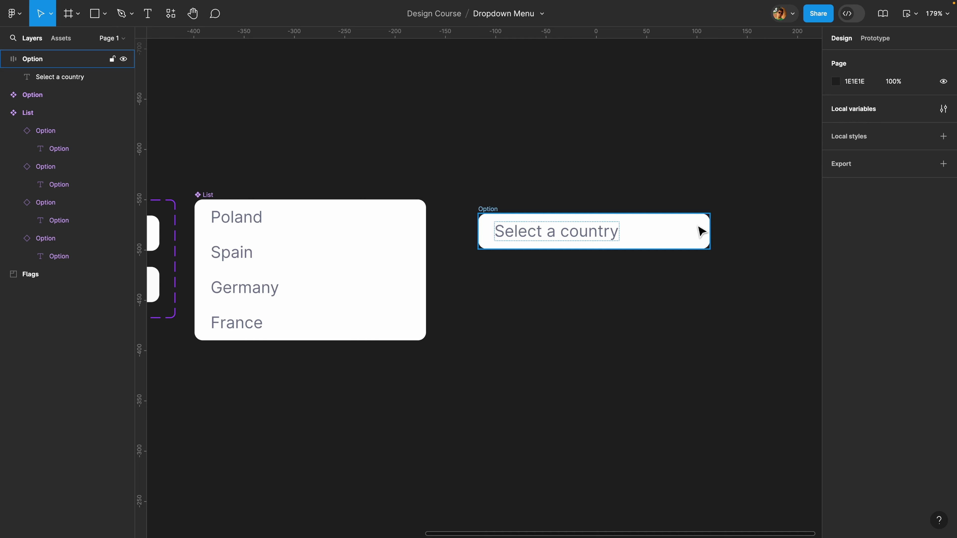
# Step: Paste the chevron arrow into the Option frame and apply auto layout to it
pyautogui.click(685, 234)
pyautogui.hotkey('ctrl', 'v')
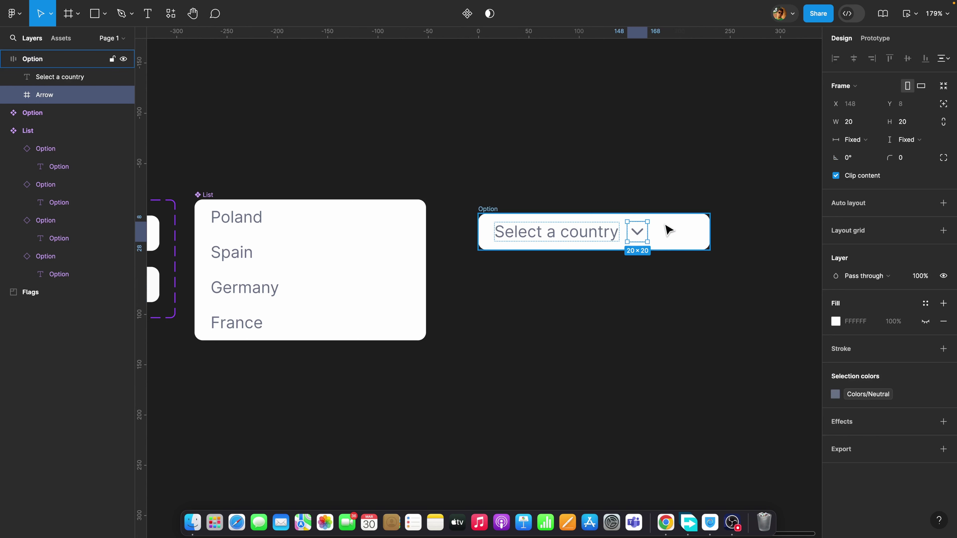
pyautogui.press('Escape')
pyautogui.hotkey('shift', 'a')
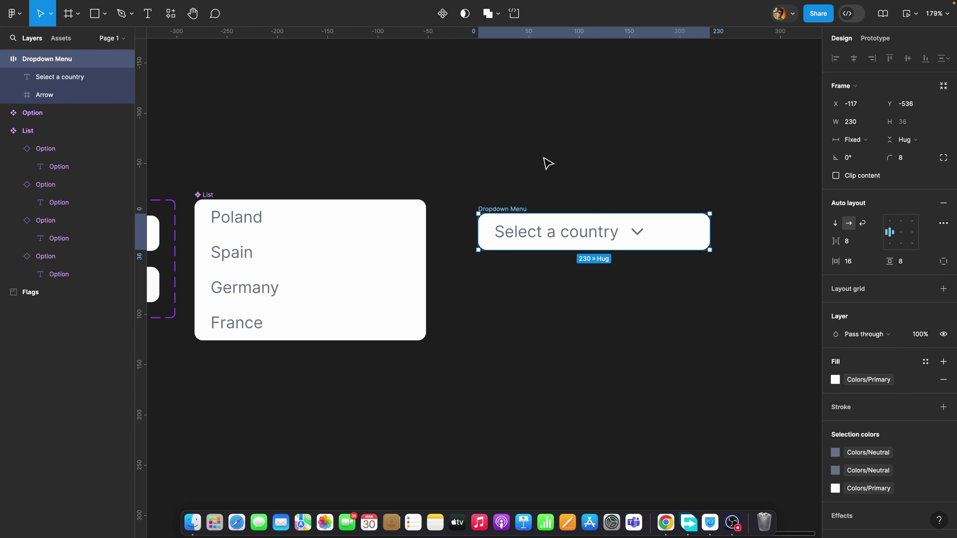
pyautogui.doubleClick(552, 236)
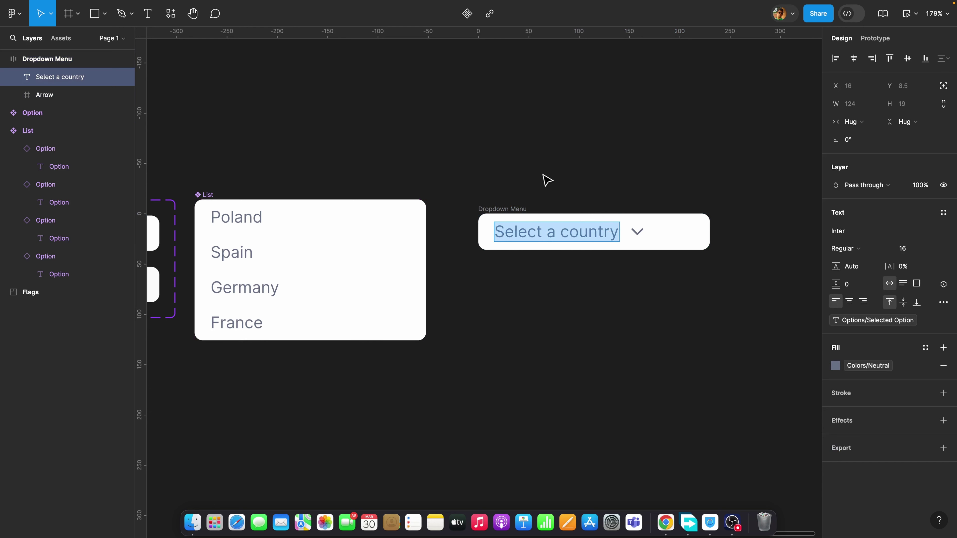
pyautogui.write('Pol')
pyautogui.press('super+z')
pyautogui.press('Escape')
pyautogui.press('Escape')
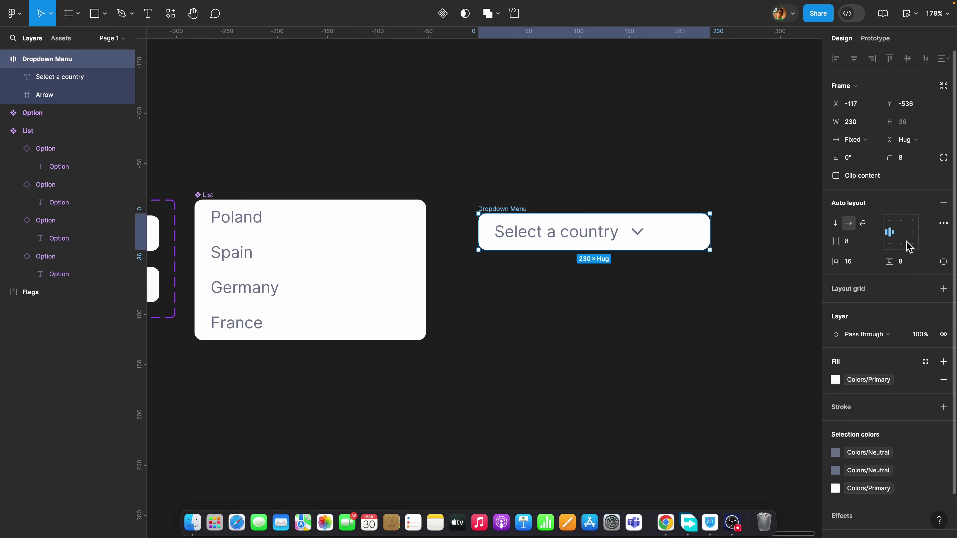
# Step: Set the header spacing to Auto, pushing the arrow right, and align it with the List's top
pyautogui.click(874, 242)
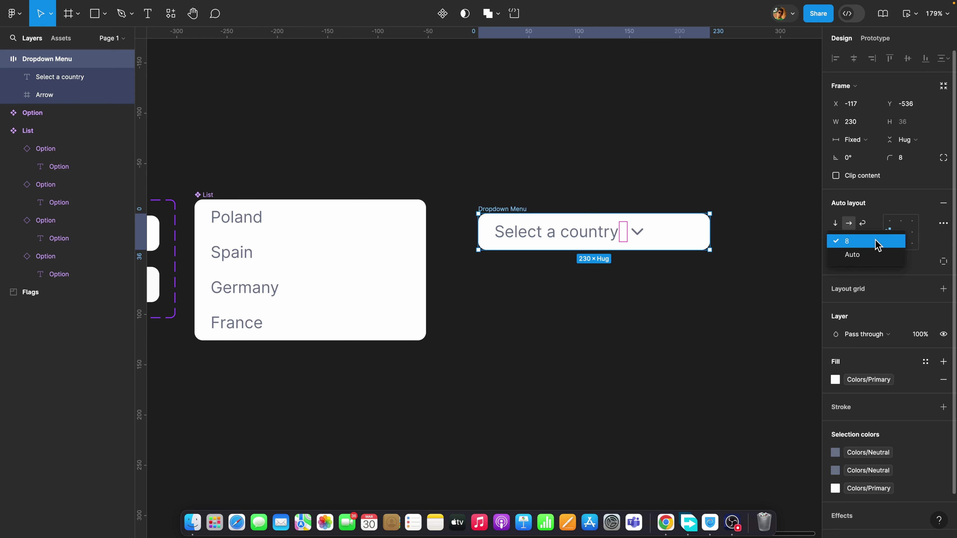
pyautogui.click(865, 255)
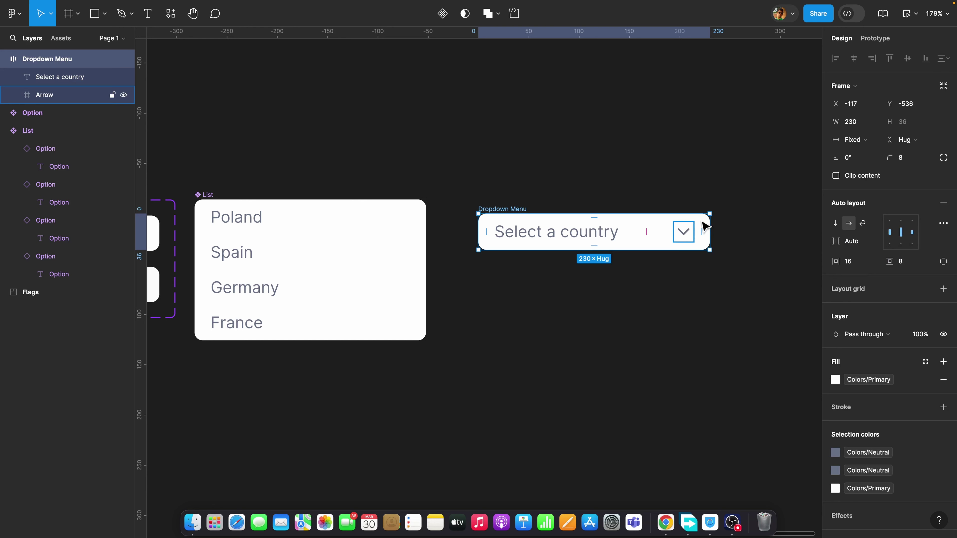
pyautogui.moveTo(710, 231); pyautogui.dragTo(714, 279)
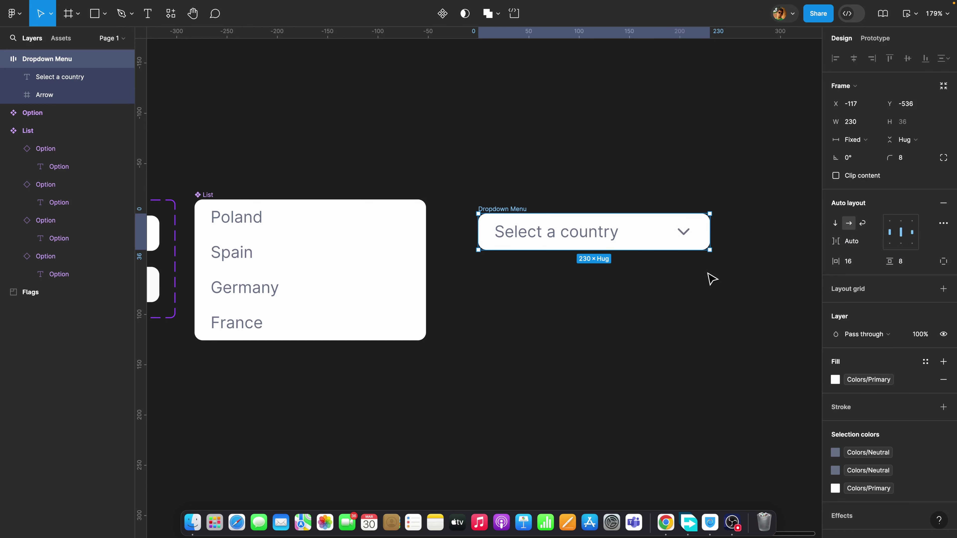
pyautogui.click(684, 297)
pyautogui.moveTo(509, 214); pyautogui.dragTo(509, 198)
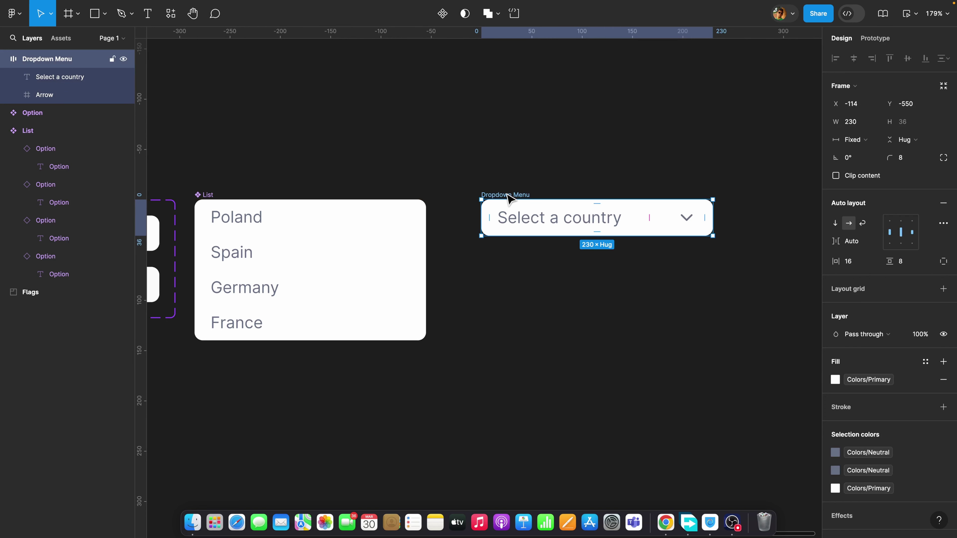
# Step: Make Dropdown Menu a component, add a second variant, and rename Property 1 to State
pyautogui.click(441, 14)
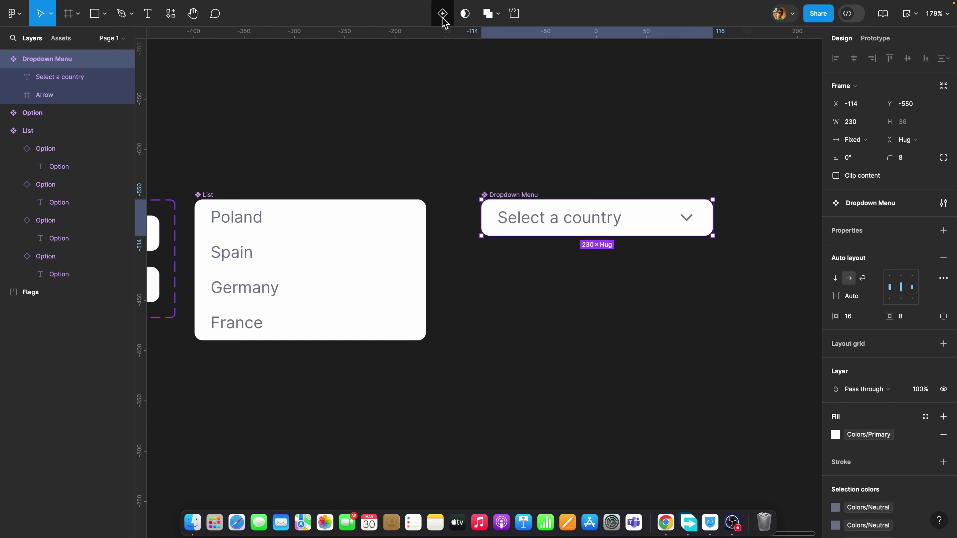
pyautogui.click(442, 16)
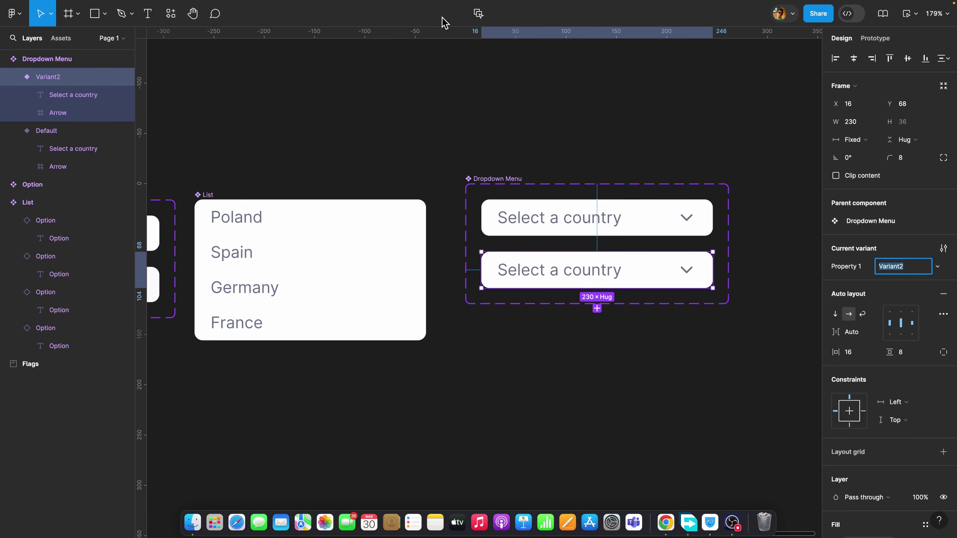
pyautogui.click(490, 181)
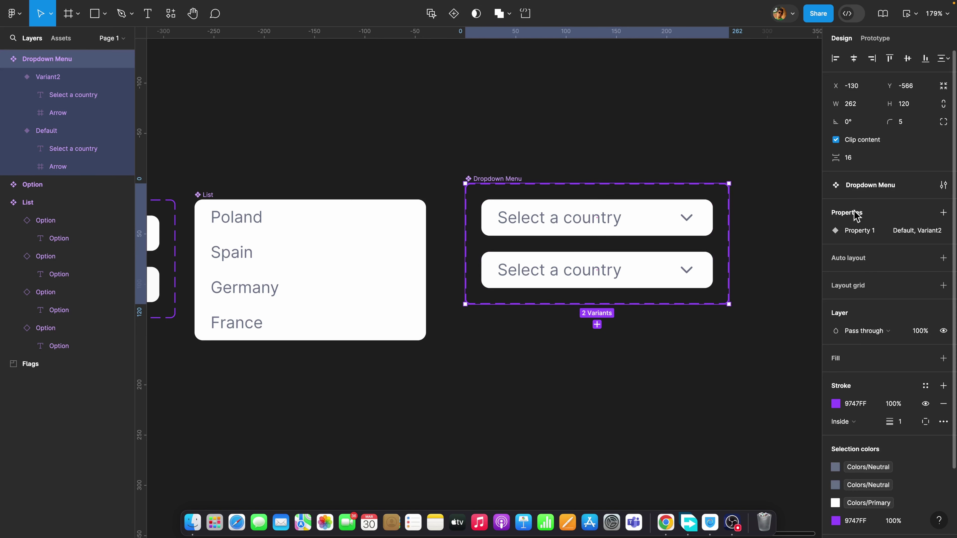
pyautogui.doubleClick(858, 231)
pyautogui.write('State')
pyautogui.press('Return')
# Step: Set the two variants' State values to Closed and Opened
pyautogui.click(531, 225)
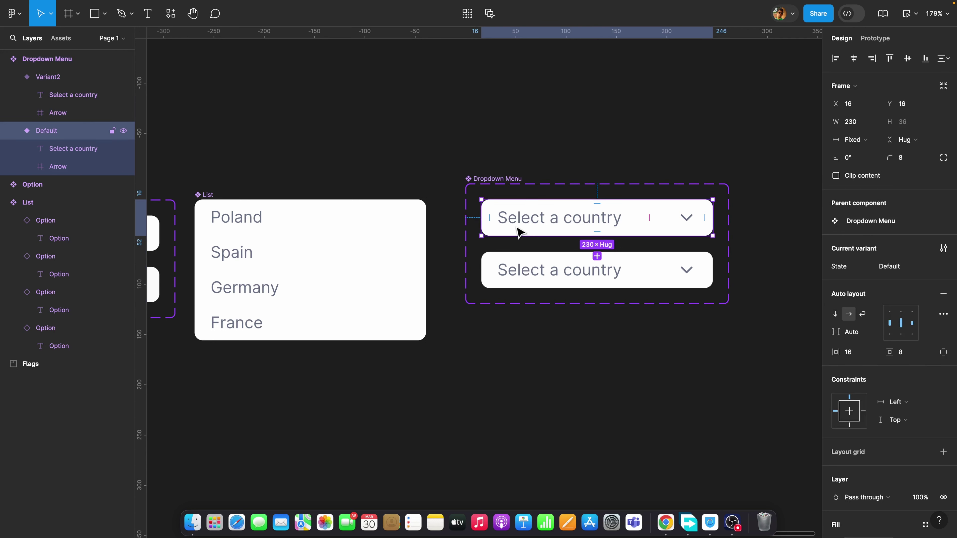
pyautogui.click(909, 268)
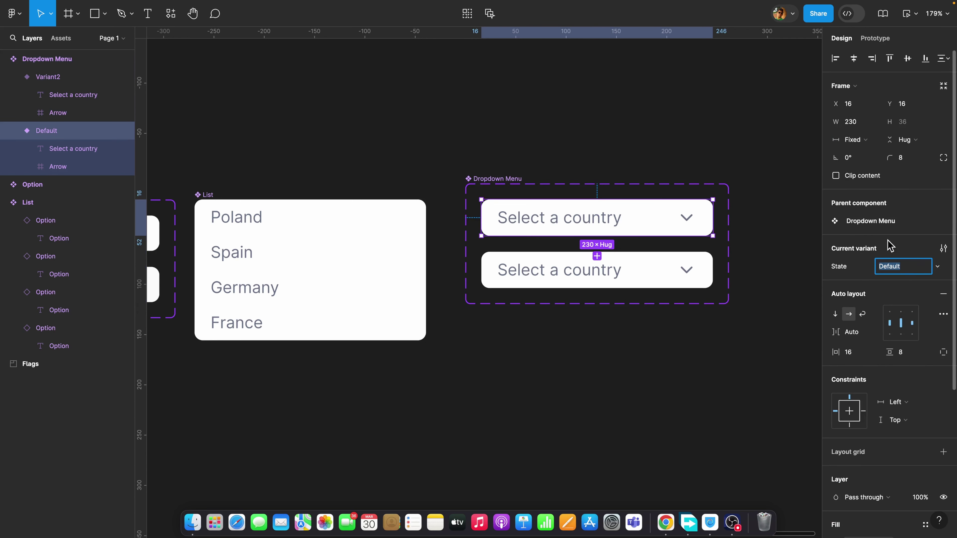
pyautogui.write('Closed')
pyautogui.press('Return')
pyautogui.click(648, 278)
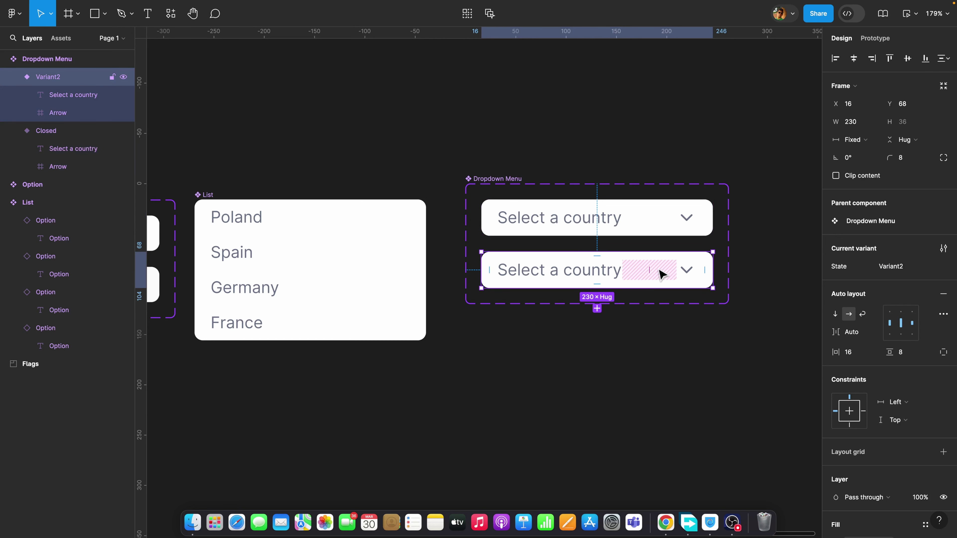
pyautogui.click(891, 267)
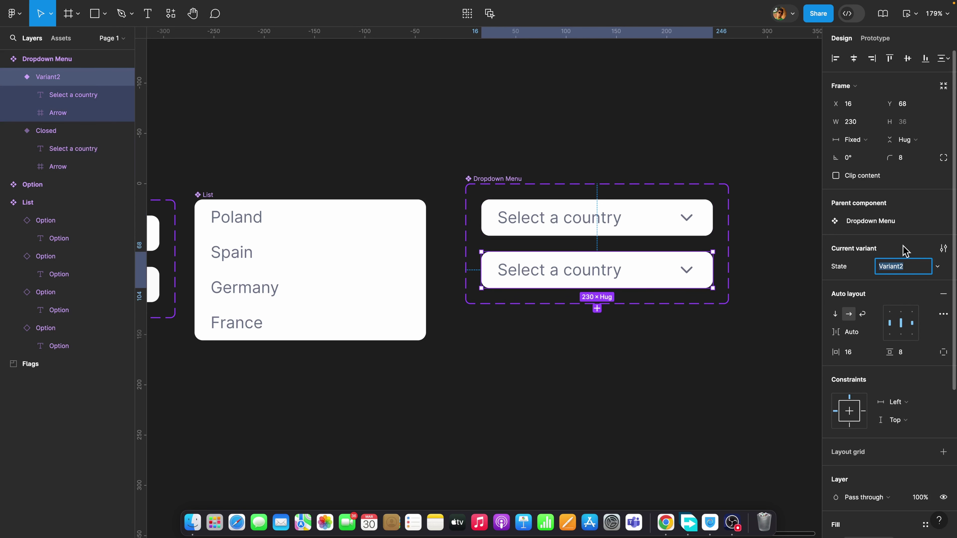
pyautogui.write('Opened')
pyautogui.press('Return')
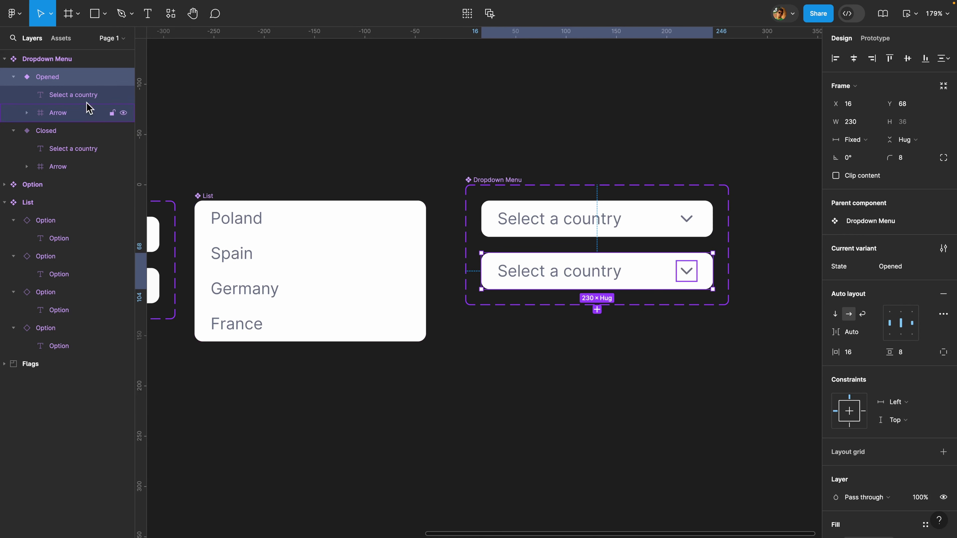
# Step: Rotate the Opened variant's arrow 180° so it points upward
pyautogui.click(688, 272)
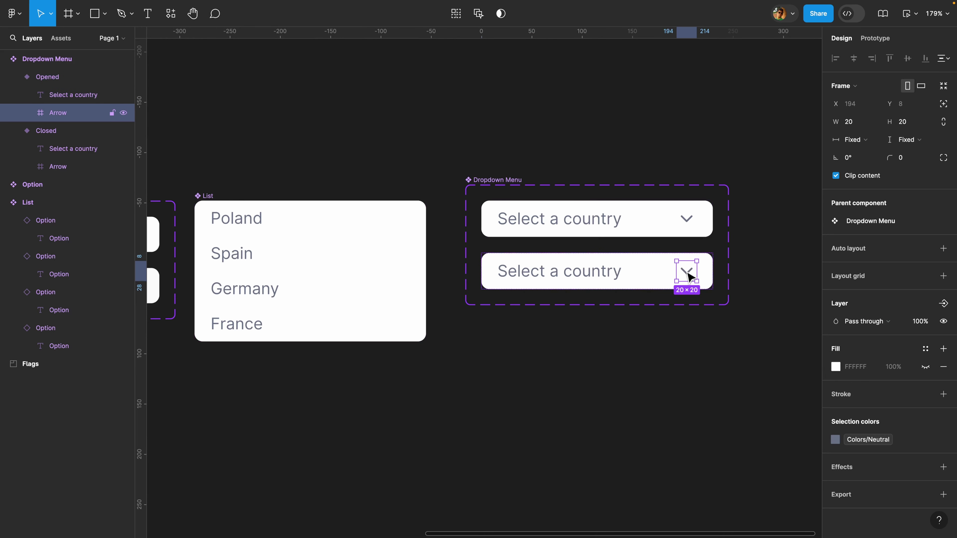
pyautogui.rightClick(687, 277)
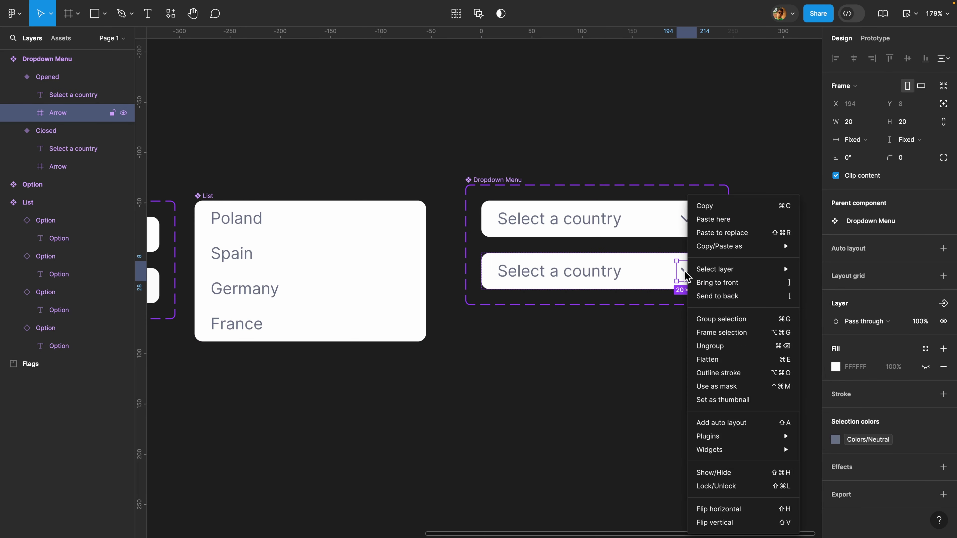
pyautogui.click(736, 522)
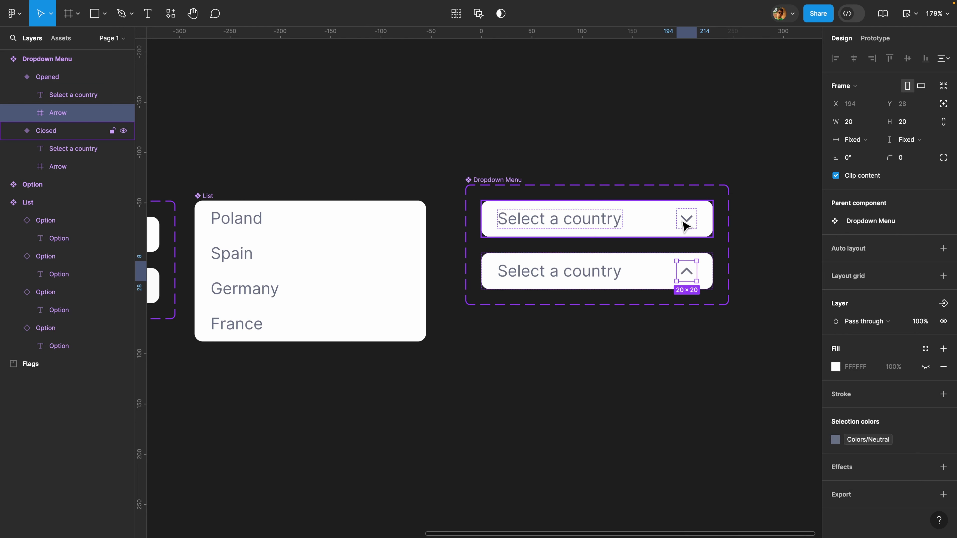
pyautogui.hotkey('shift', 'v')
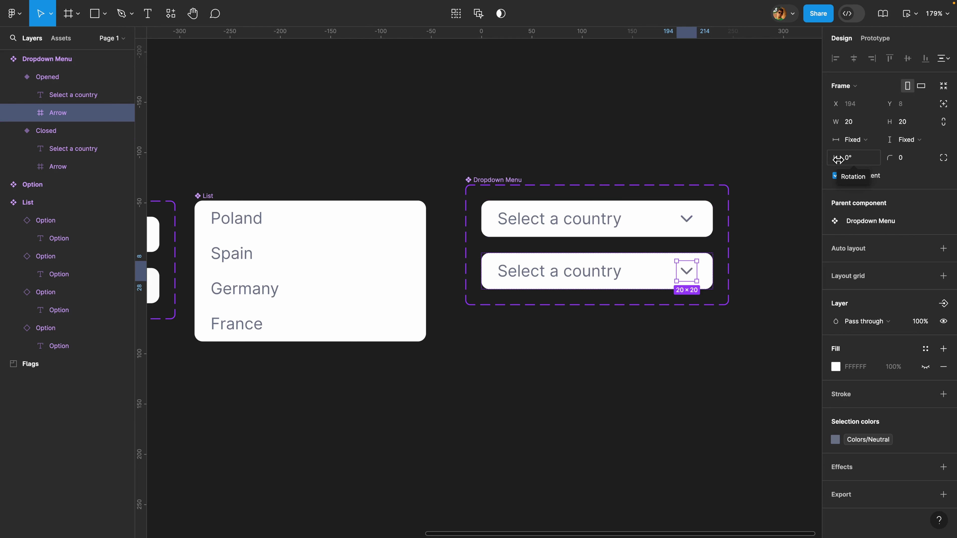
pyautogui.click(856, 165)
pyautogui.write('18')
pyautogui.press('Return')
pyautogui.click(758, 230)
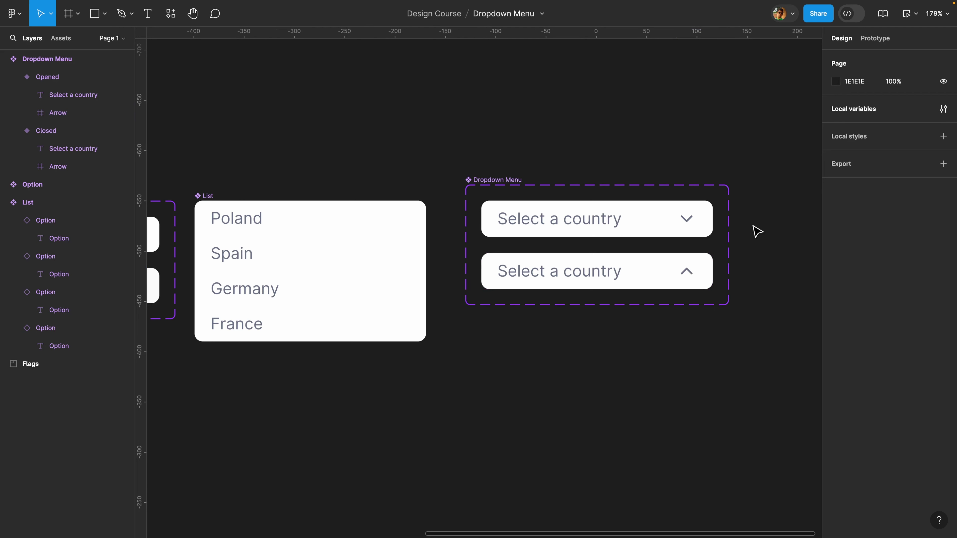
# Step: Stretch the Dropdown Menu component set from 120 to 332 tall and list the local components
pyautogui.click(511, 180)
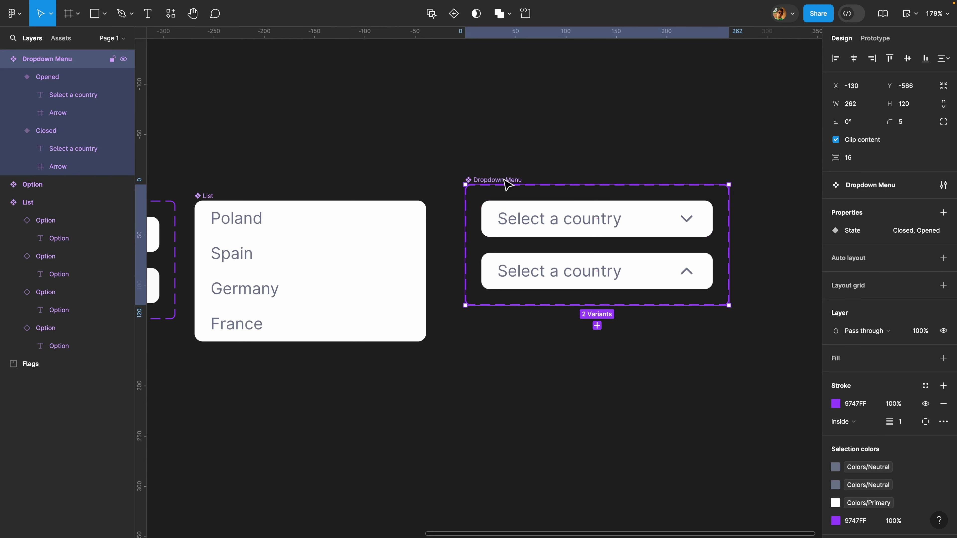
pyautogui.moveTo(570, 306); pyautogui.dragTo(555, 517)
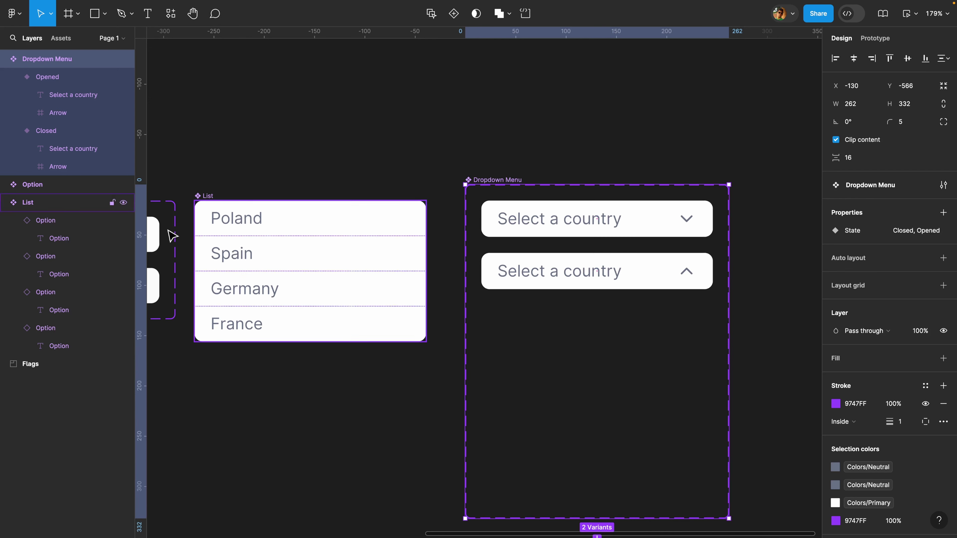
pyautogui.click(61, 42)
# Step: Paste a List instance of Poland, Spain, Germany and France into the Opened variant
pyautogui.press('Escape')
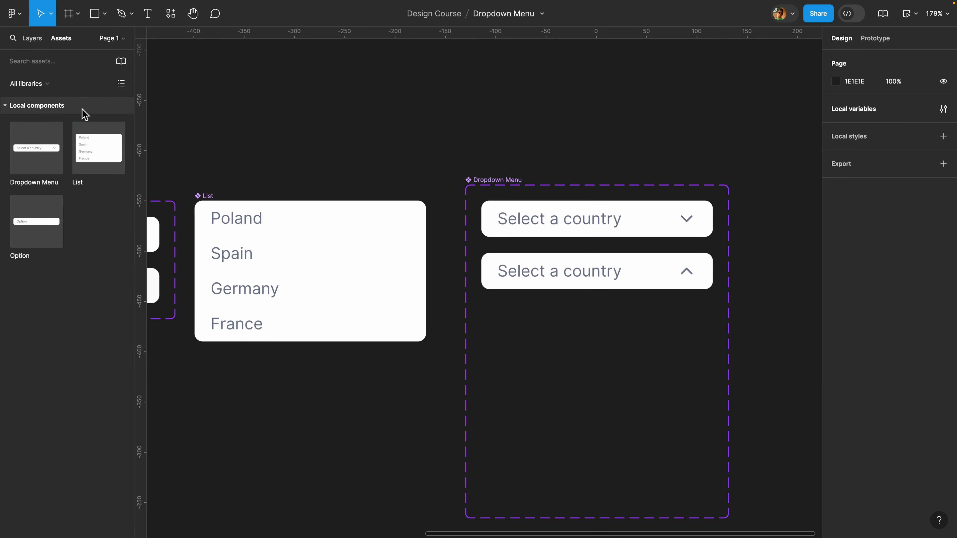
pyautogui.moveTo(85, 145); pyautogui.dragTo(336, 129)
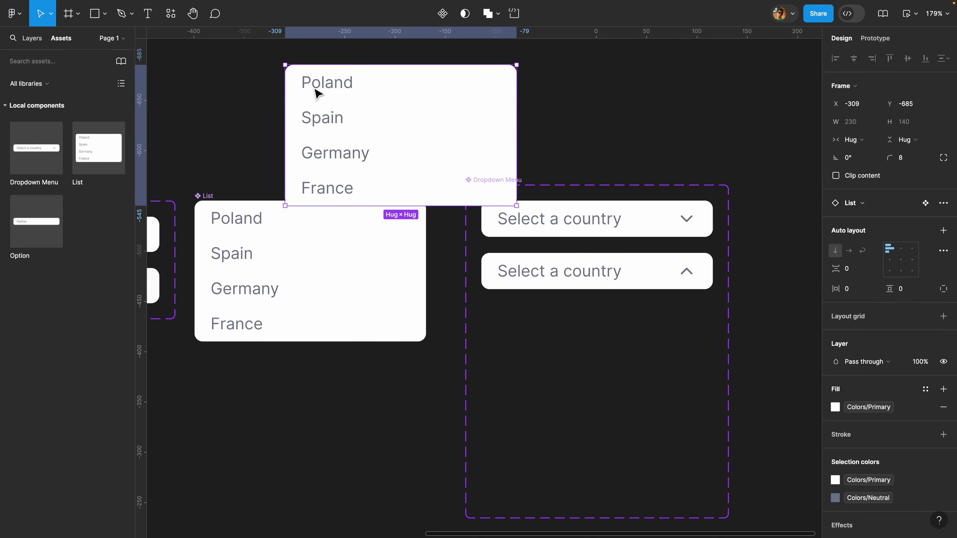
pyautogui.press('Delete')
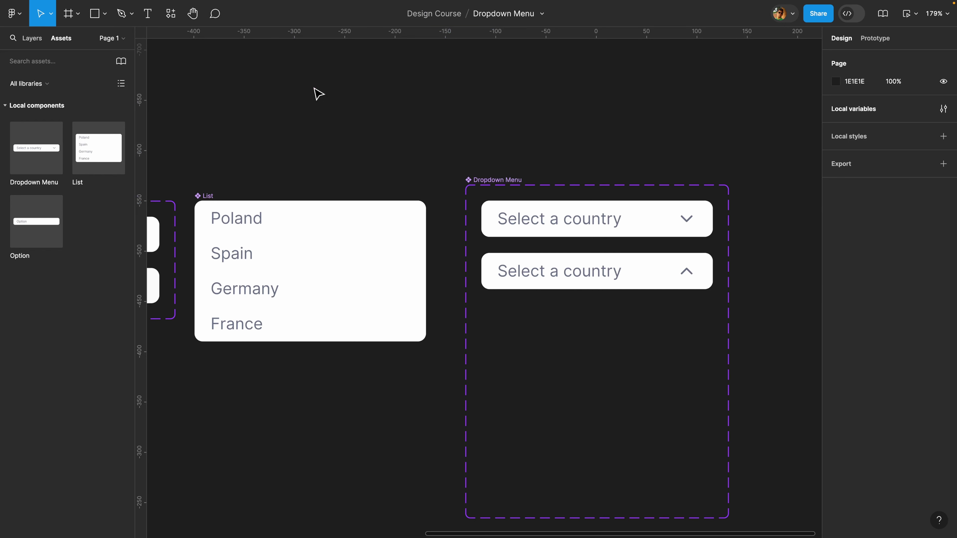
pyautogui.click(628, 272)
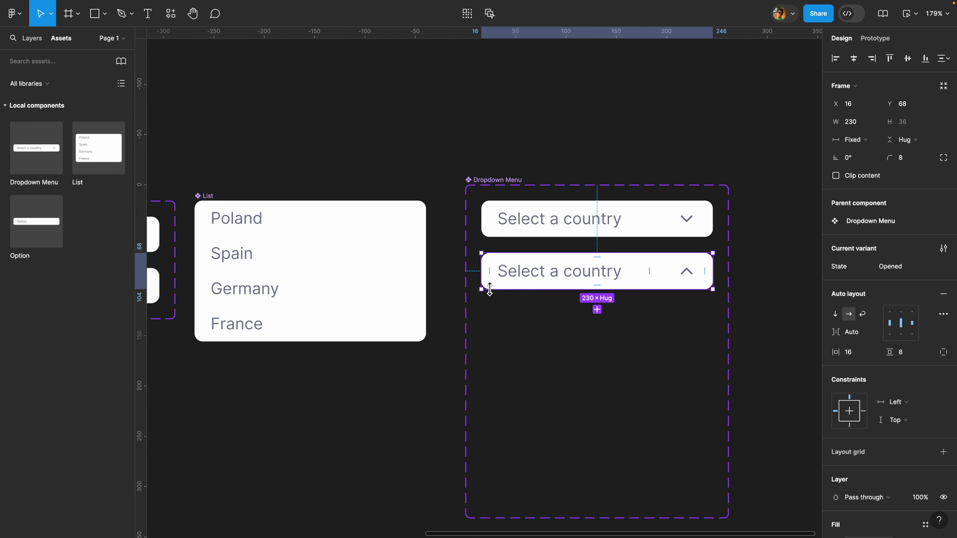
pyautogui.click(32, 38)
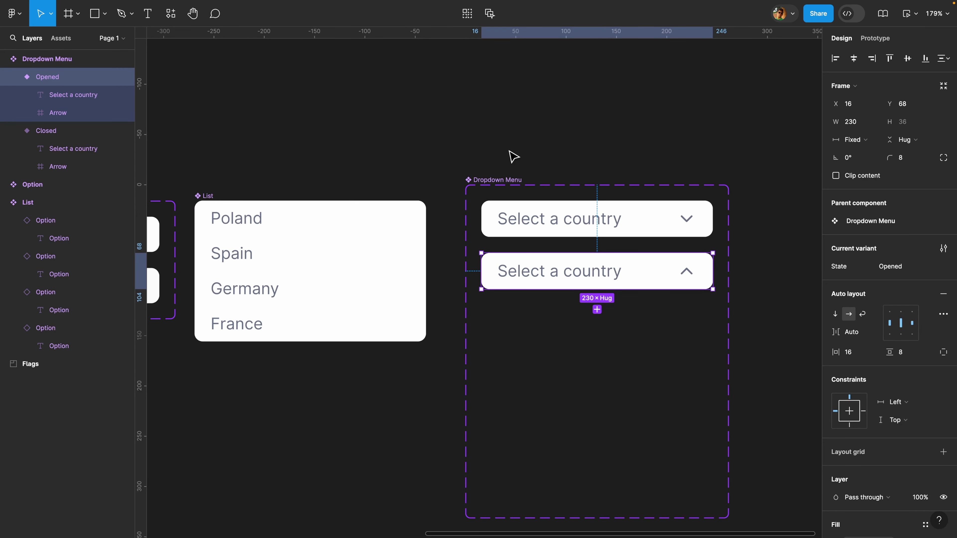
pyautogui.hotkey('ctrl', 'v')
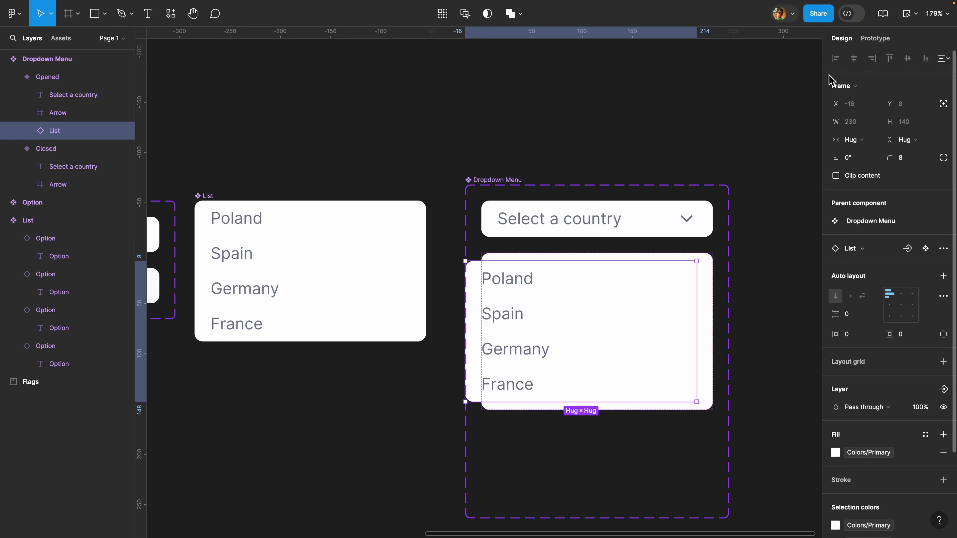
# Step: Set the List to absolute position and nest it inside the Opened variant
pyautogui.click(943, 110)
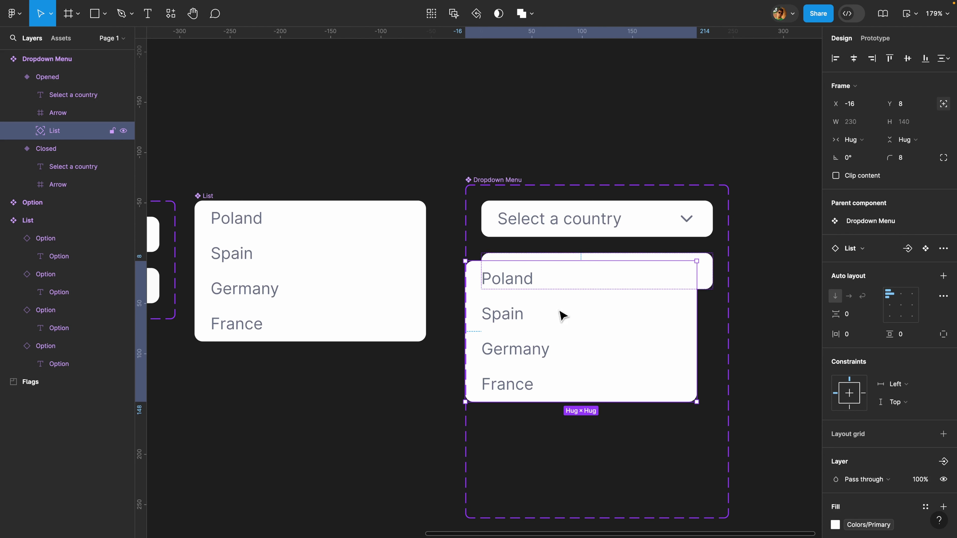
pyautogui.moveTo(565, 307); pyautogui.dragTo(579, 340)
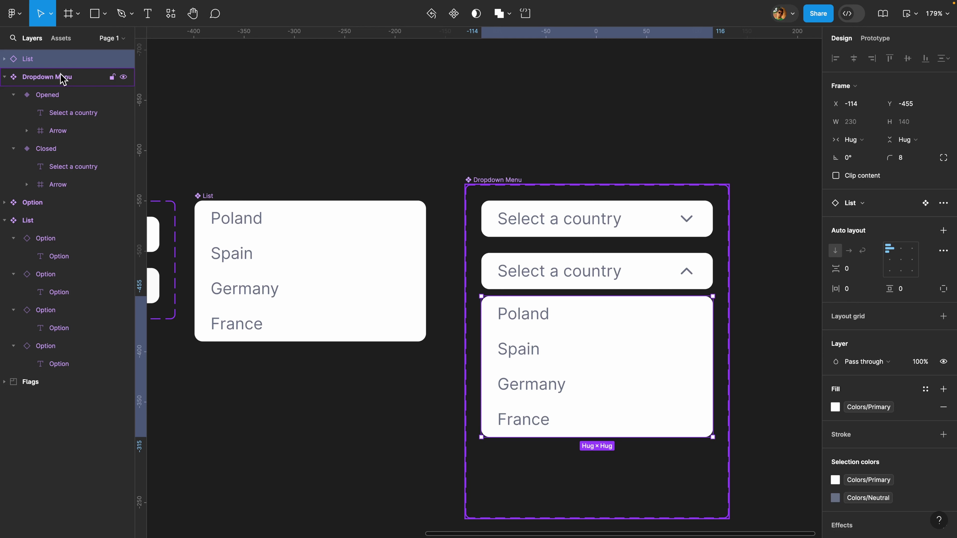
pyautogui.moveTo(62, 79); pyautogui.dragTo(60, 77)
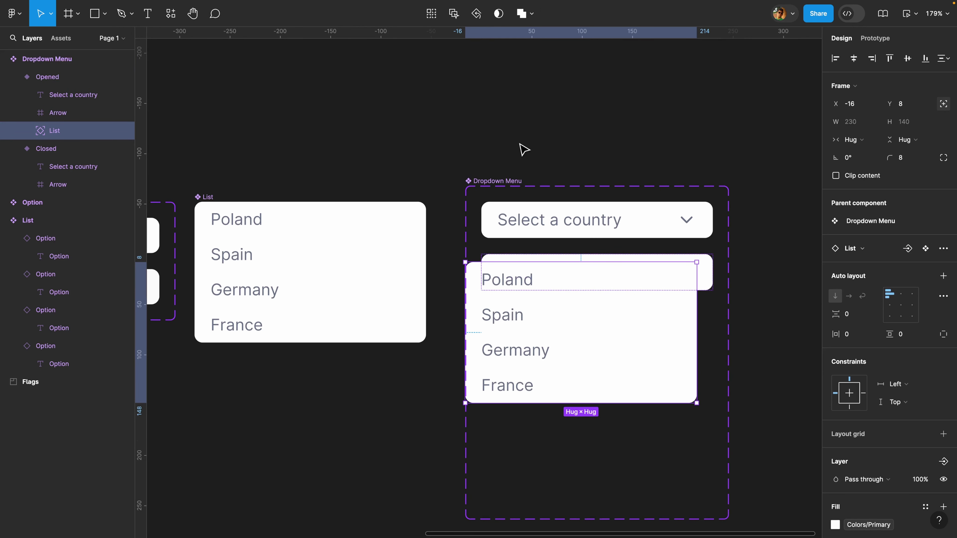
# Step: Centre the list horizontally and place it 8 px below the Select a country header
pyautogui.click(855, 60)
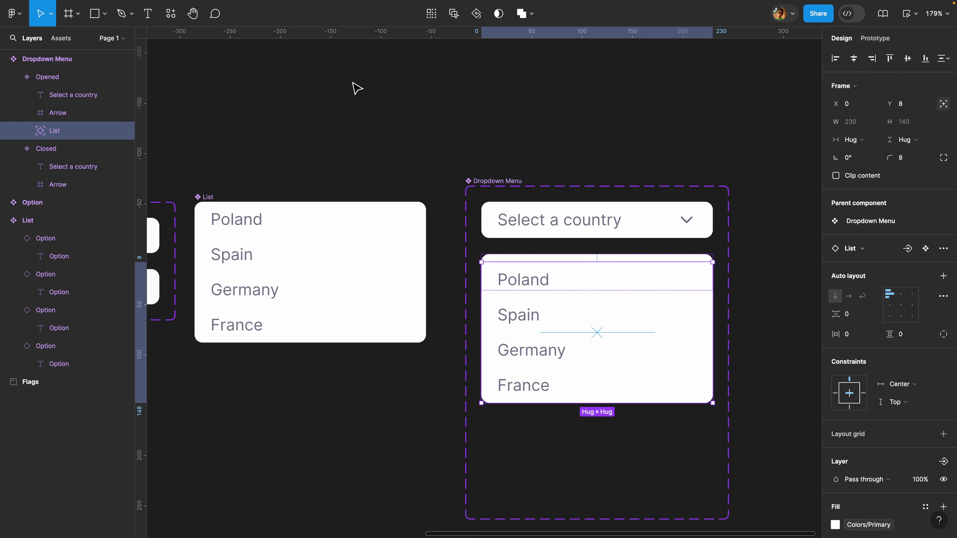
pyautogui.hotkey('shift', 'Down')
pyautogui.hotkey('shift', 'Down')
pyautogui.hotkey('shift', 'Down')
pyautogui.hotkey('shift', 'Down')
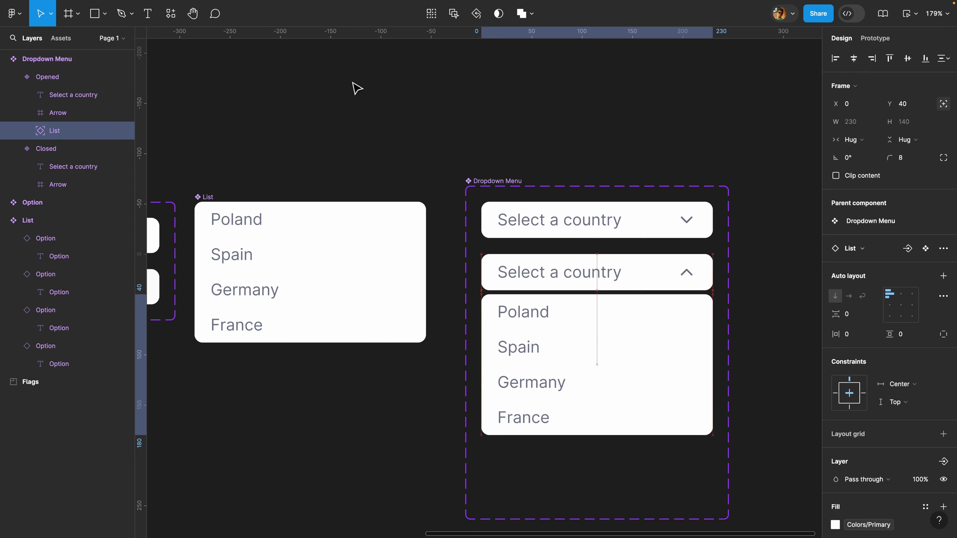
pyautogui.moveTo(575, 311); pyautogui.dragTo(575, 312)
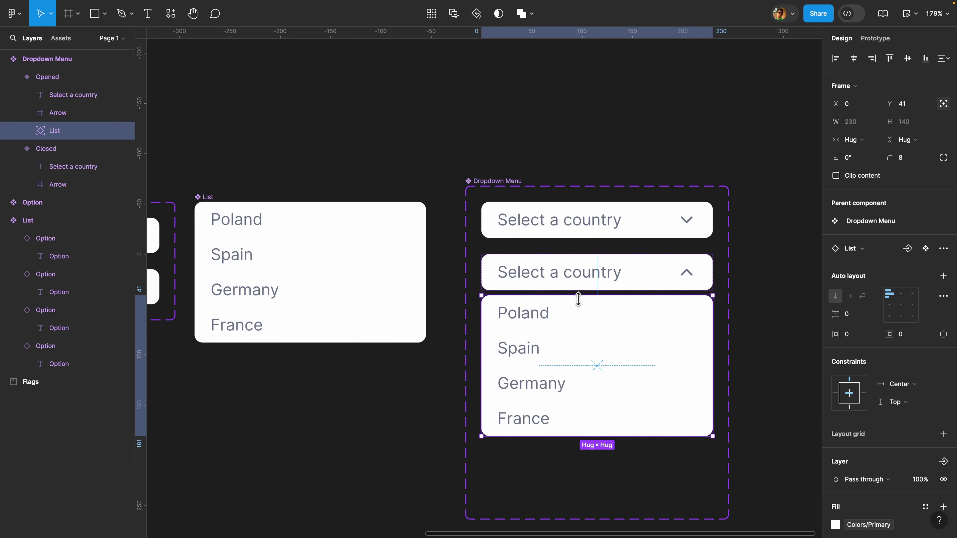
pyautogui.press('alt')
pyautogui.moveTo(579, 290); pyautogui.dragTo(581, 292)
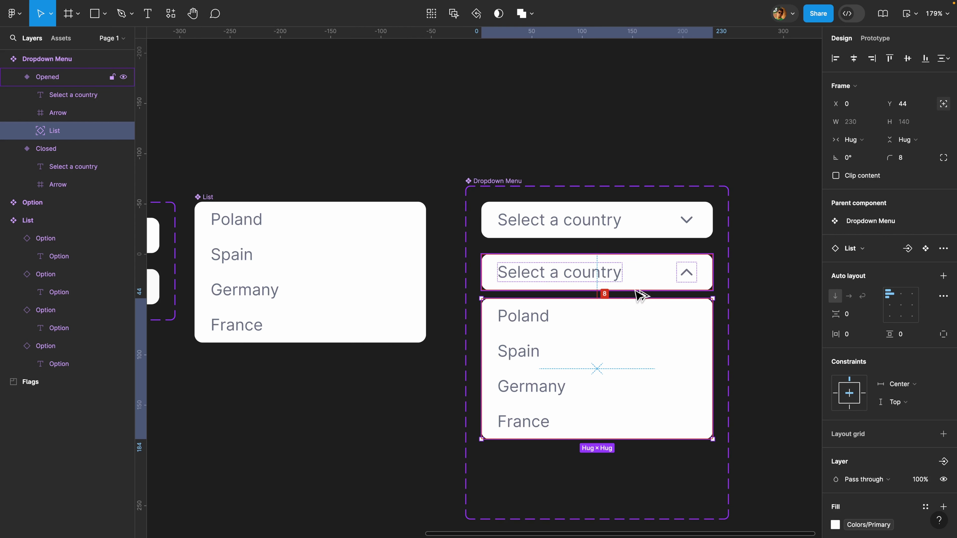
pyautogui.click(741, 250)
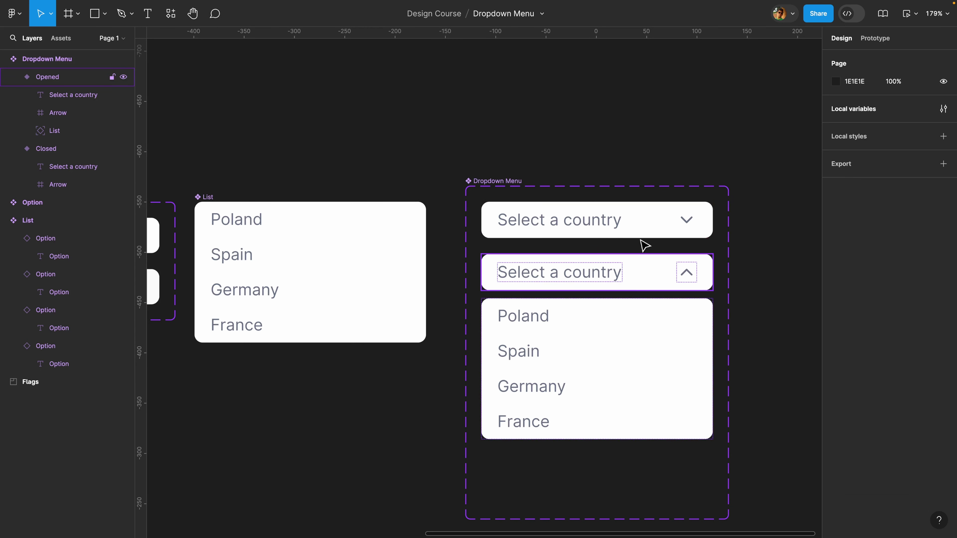
# Step: Link Closed to Opened on click with Smart animate, and Opened back to Closed
pyautogui.click(640, 229)
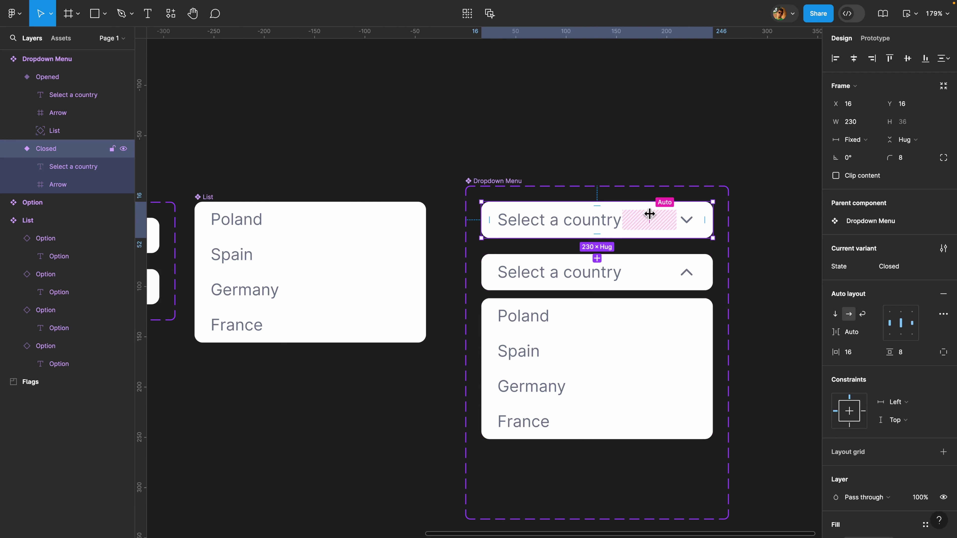
pyautogui.click(874, 38)
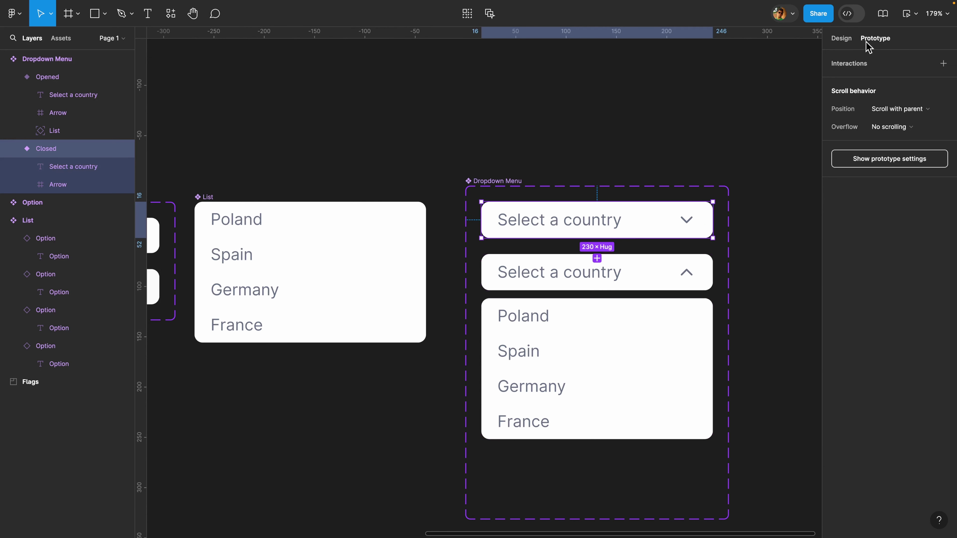
pyautogui.moveTo(597, 258); pyautogui.dragTo(597, 273)
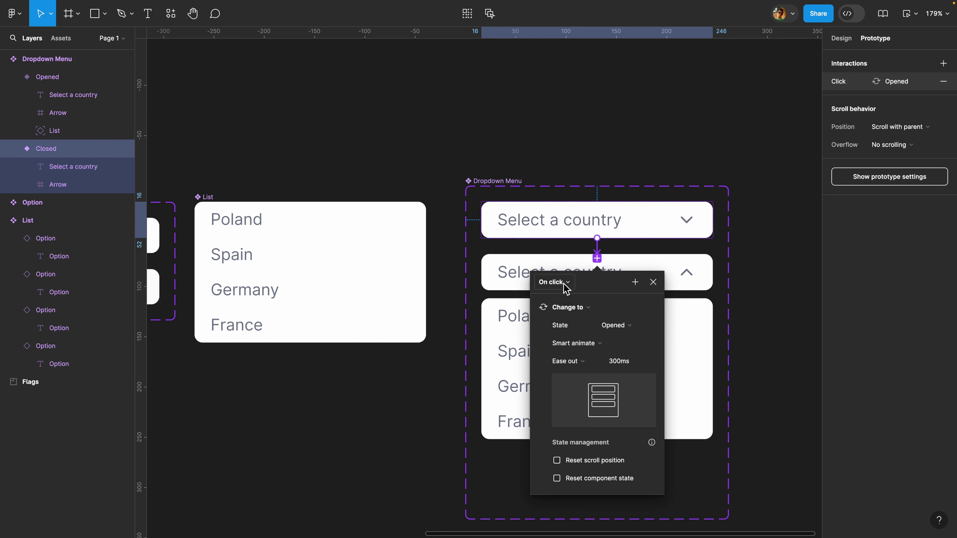
pyautogui.click(653, 282)
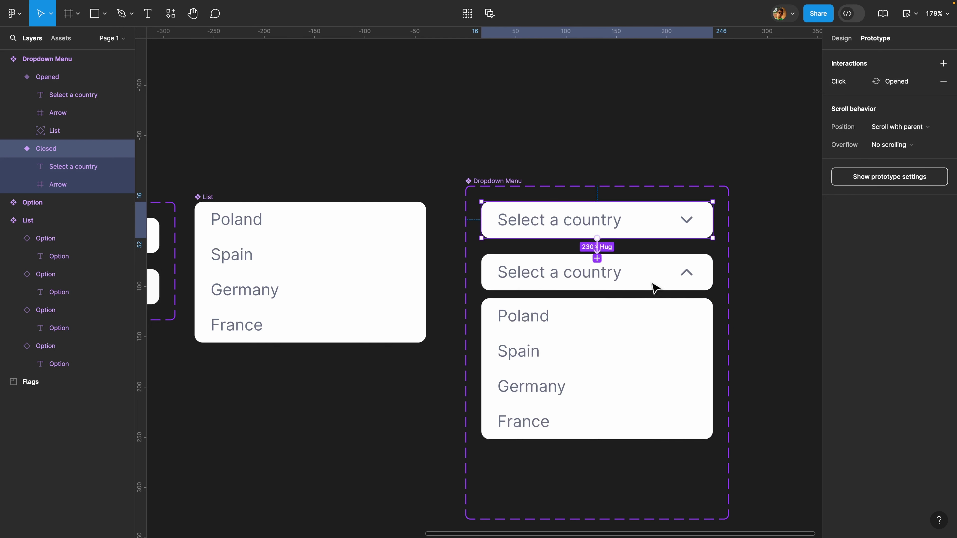
pyautogui.click(490, 269)
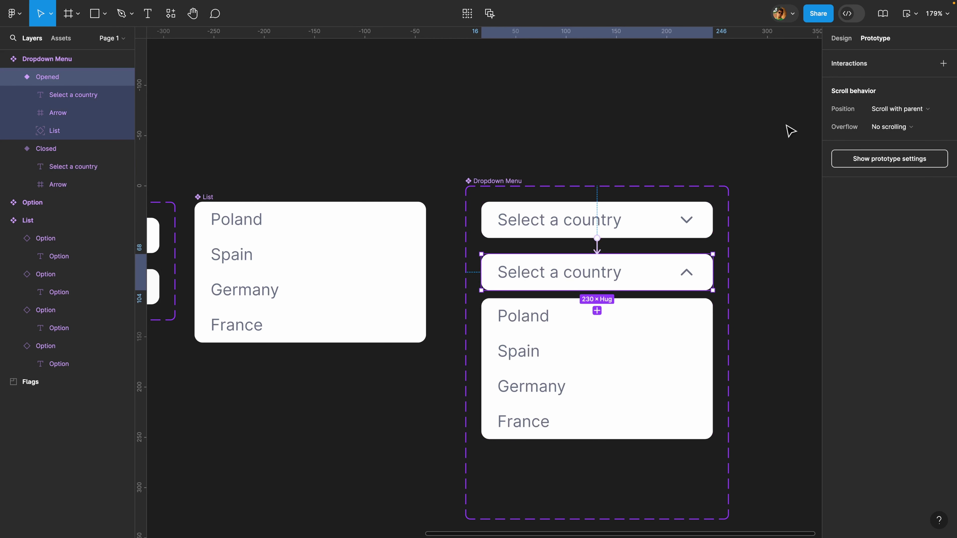
pyautogui.moveTo(606, 254); pyautogui.dragTo(613, 231)
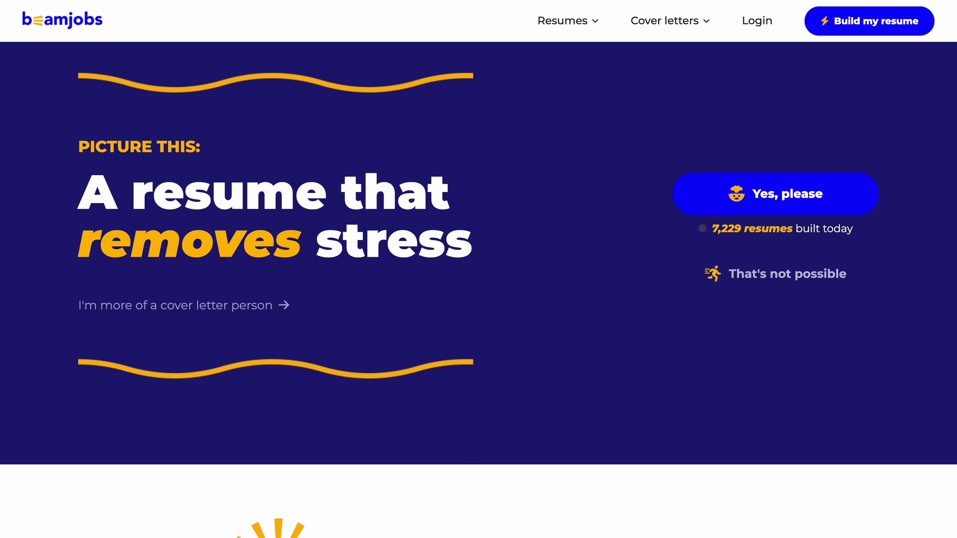
# Step: Scroll down the Beamjobs site and open the popular job title examples
pyautogui.scroll(-7, 478, 269)
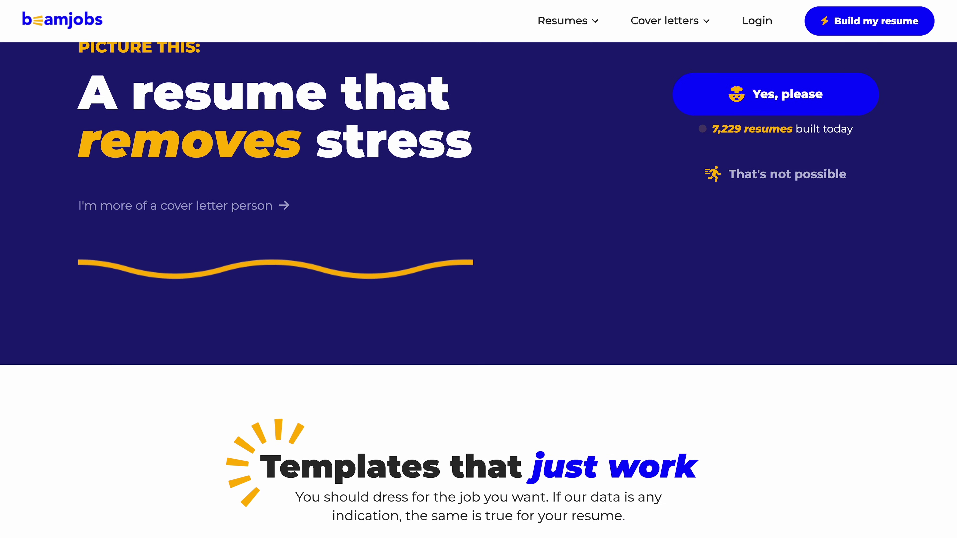
pyautogui.scroll(-5, 479, 270)
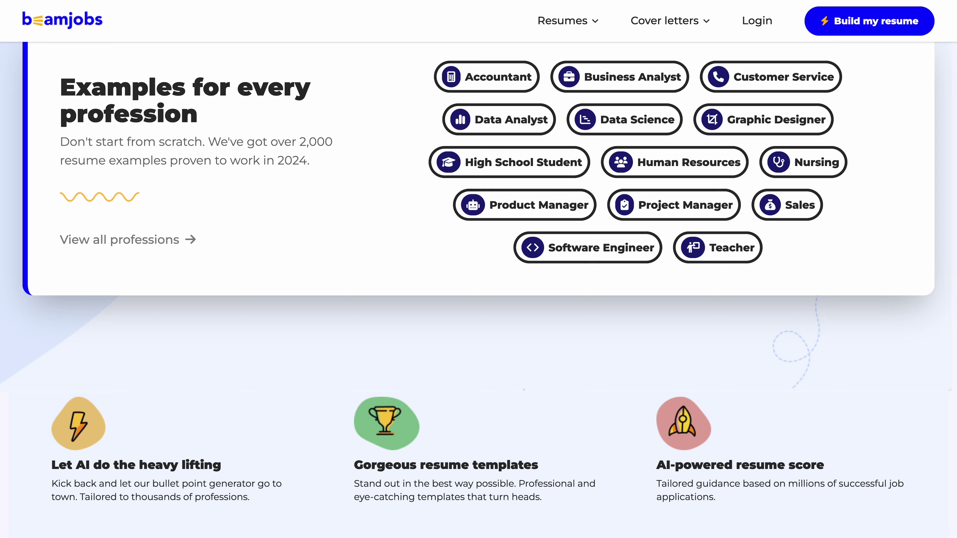
pyautogui.scroll(-6, 479, 270)
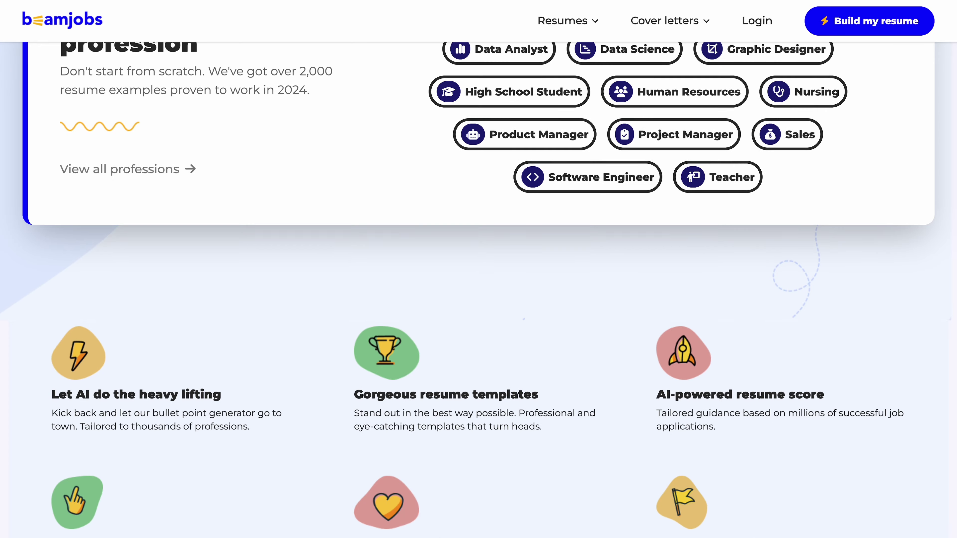
pyautogui.scroll(-8, 478, 269)
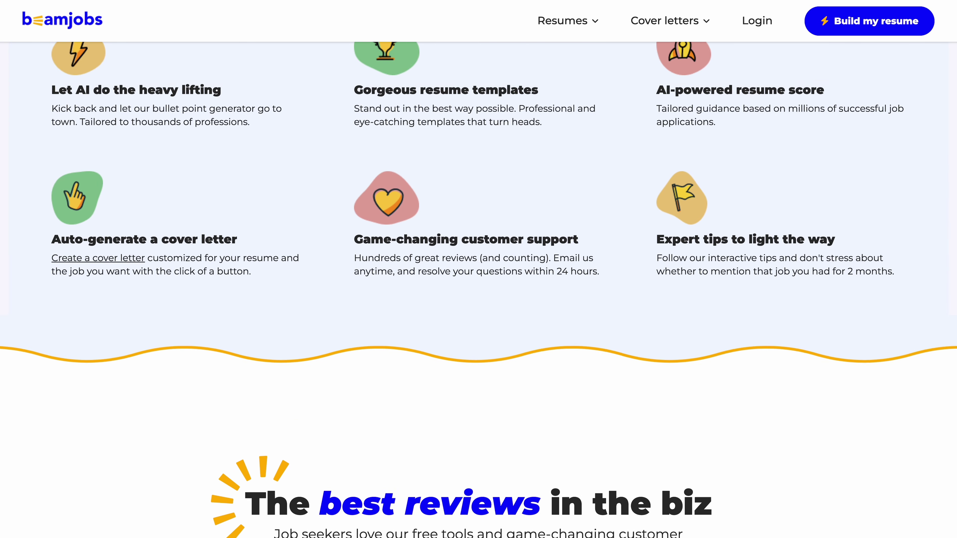
pyautogui.scroll(-10, 478, 269)
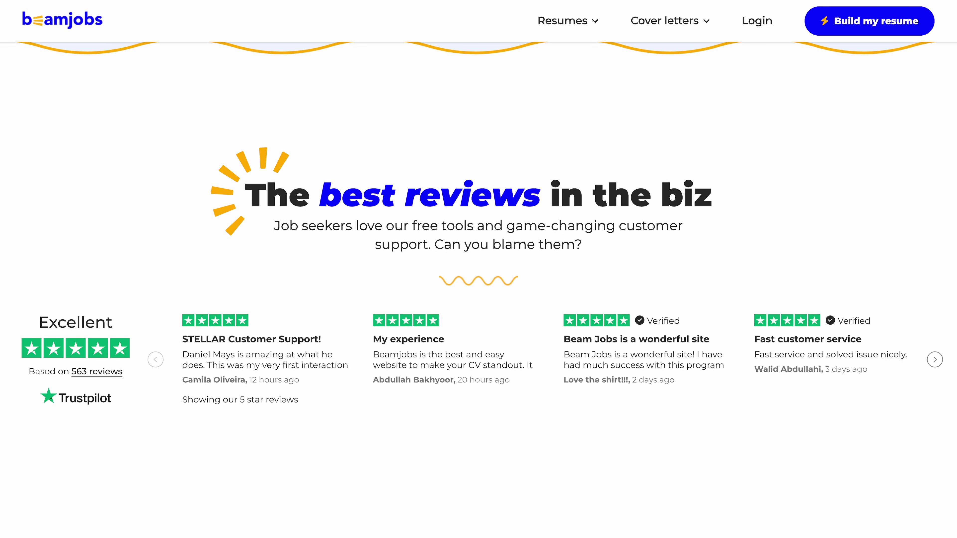
pyautogui.scroll(-3, 479, 269)
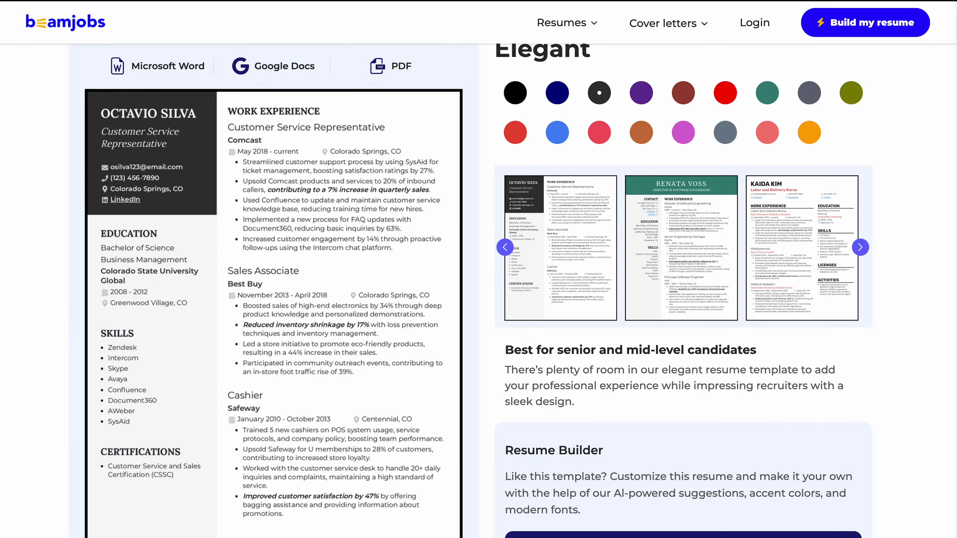
pyautogui.scroll(-6, 479, 270)
pyautogui.scroll(-15, 478, 269)
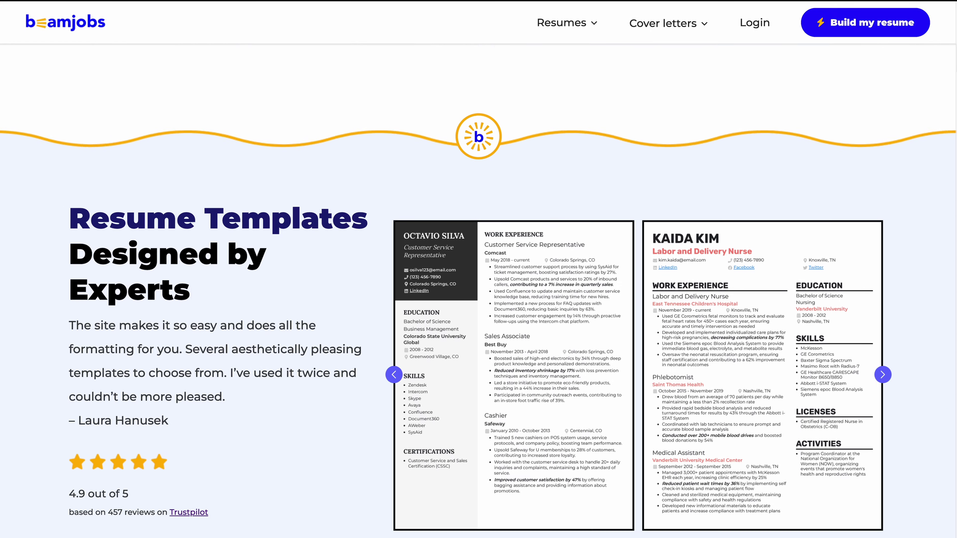
pyautogui.scroll(-15, 479, 269)
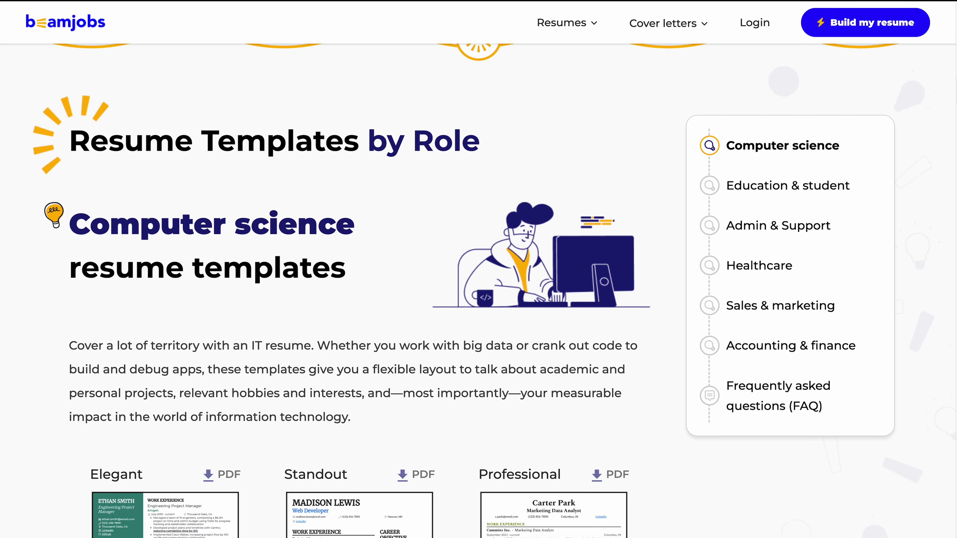
pyautogui.scroll(-15, 479, 270)
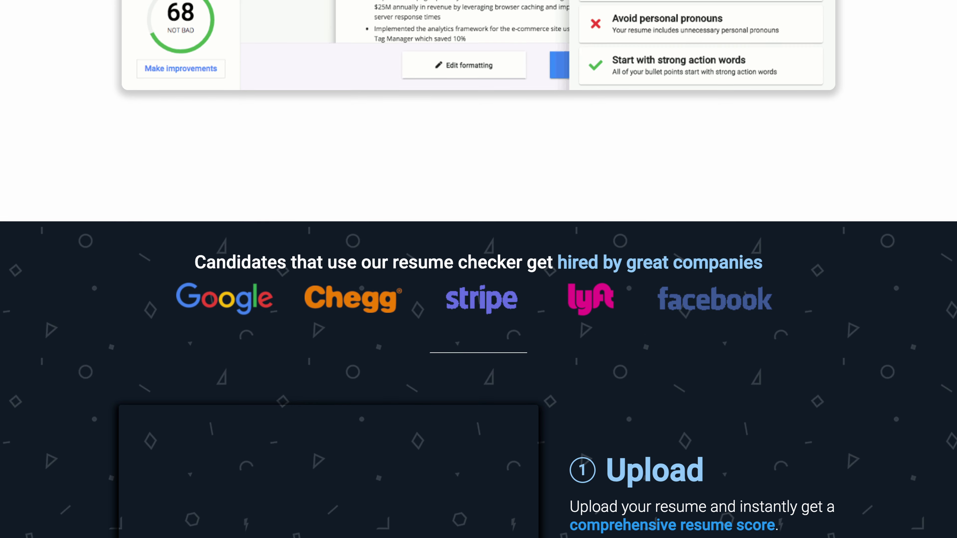
pyautogui.scroll(-5, 478, 269)
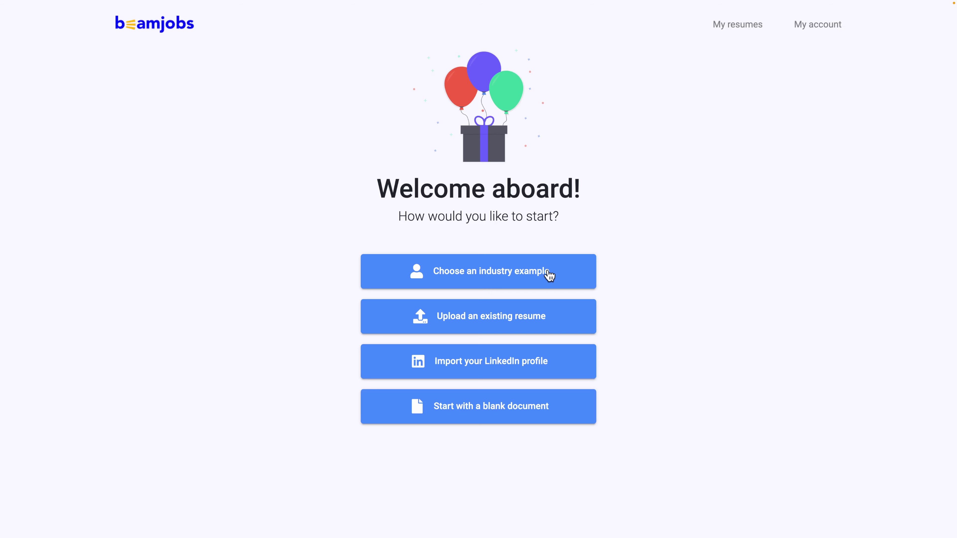
pyautogui.click(548, 271)
pyautogui.write('UI')
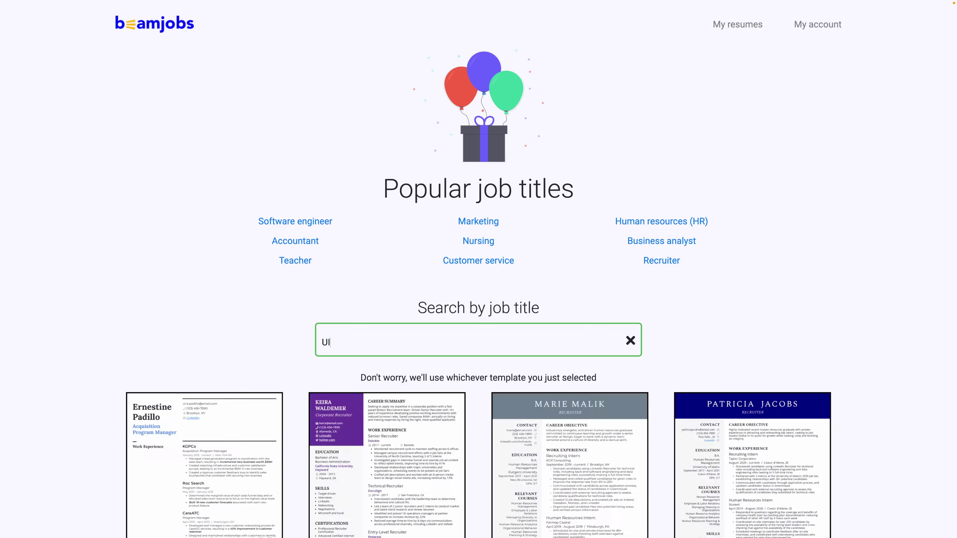
pyautogui.scroll(-3, 566, 339)
pyautogui.click(568, 388)
pyautogui.click(515, 504)
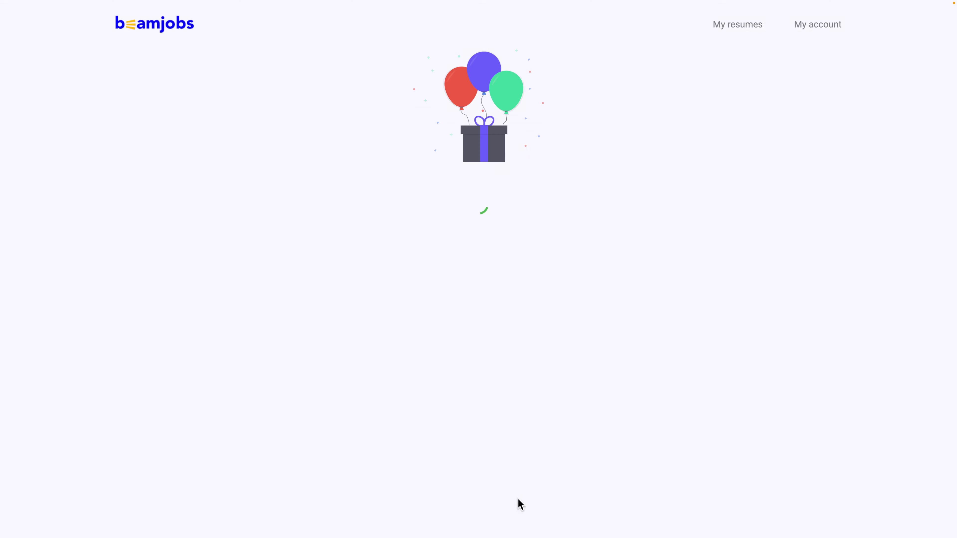
pyautogui.scroll(-2, 955, 119)
pyautogui.scroll(-5, 956, 119)
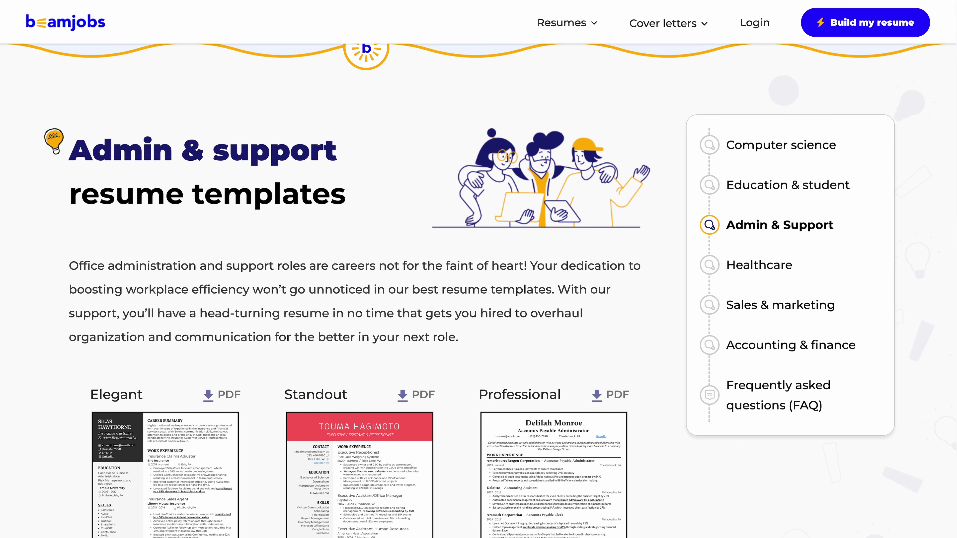
pyautogui.scroll(-3, 479, 301)
pyautogui.scroll(-12, 478, 302)
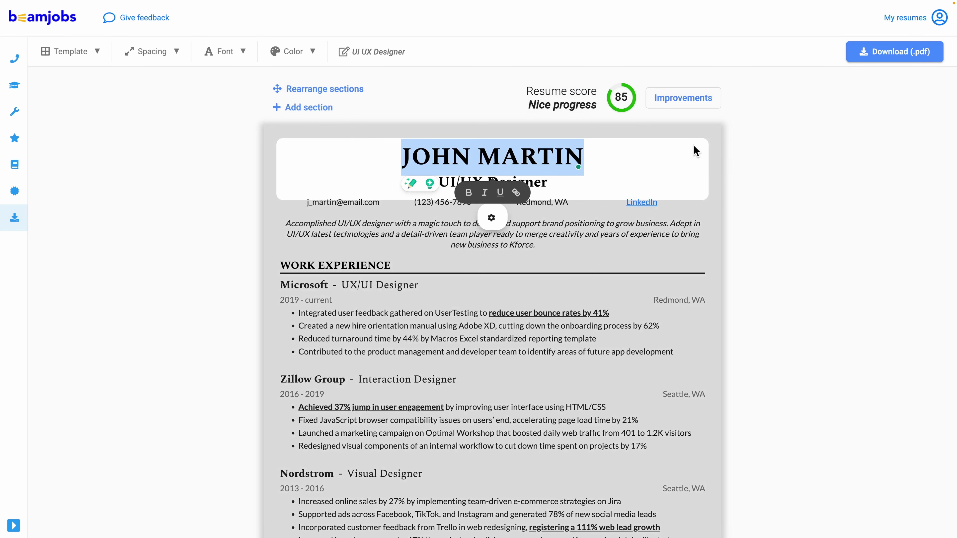
pyautogui.write('Arash Ahadzadeh')
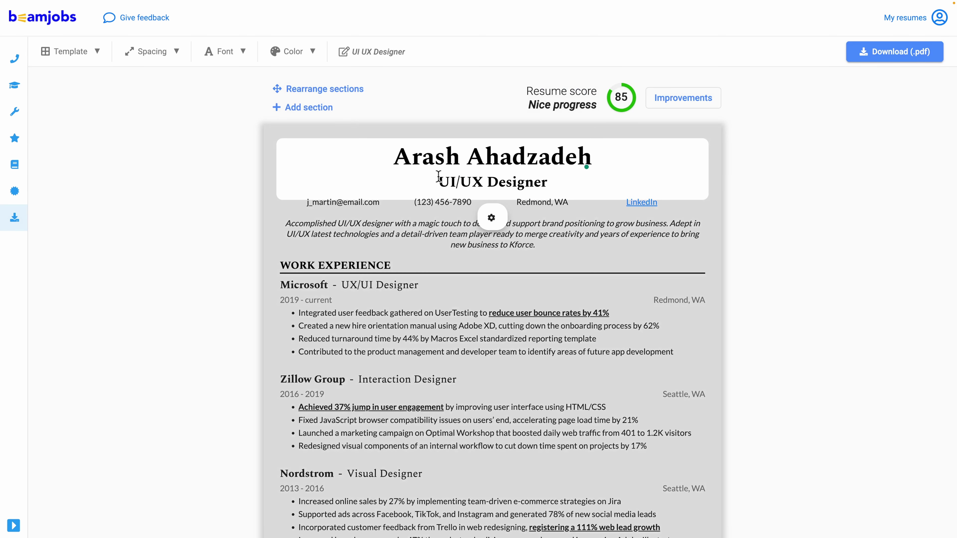
pyautogui.click(744, 180)
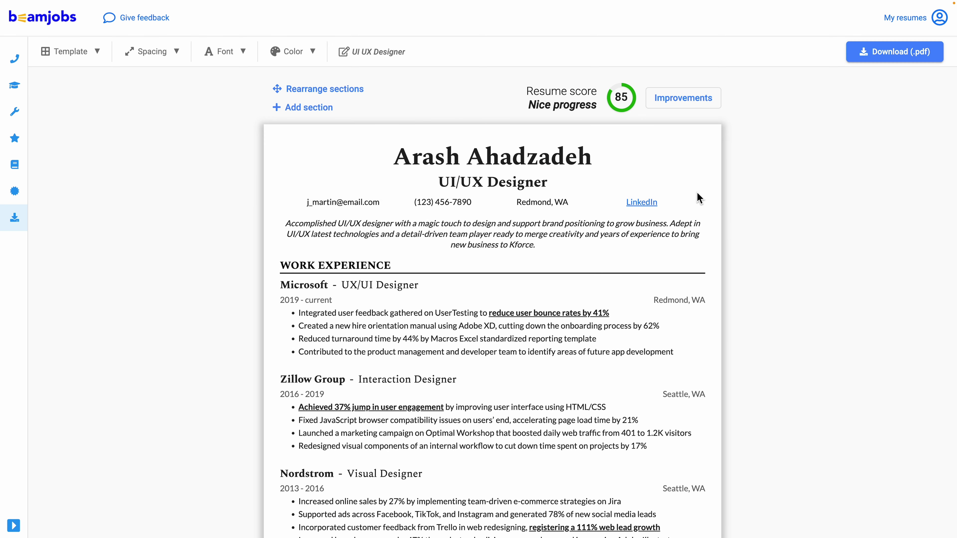
pyautogui.click(622, 110)
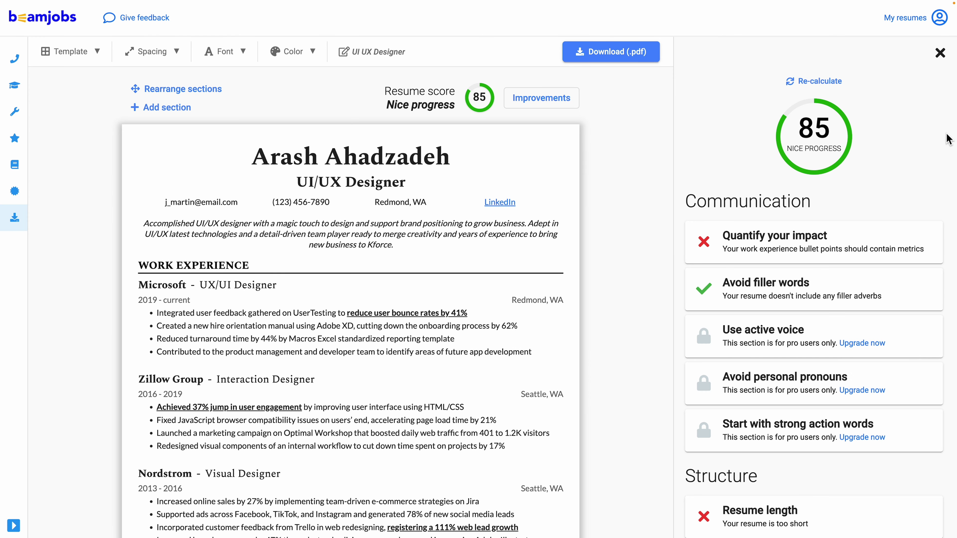
pyautogui.scroll(-3, 949, 143)
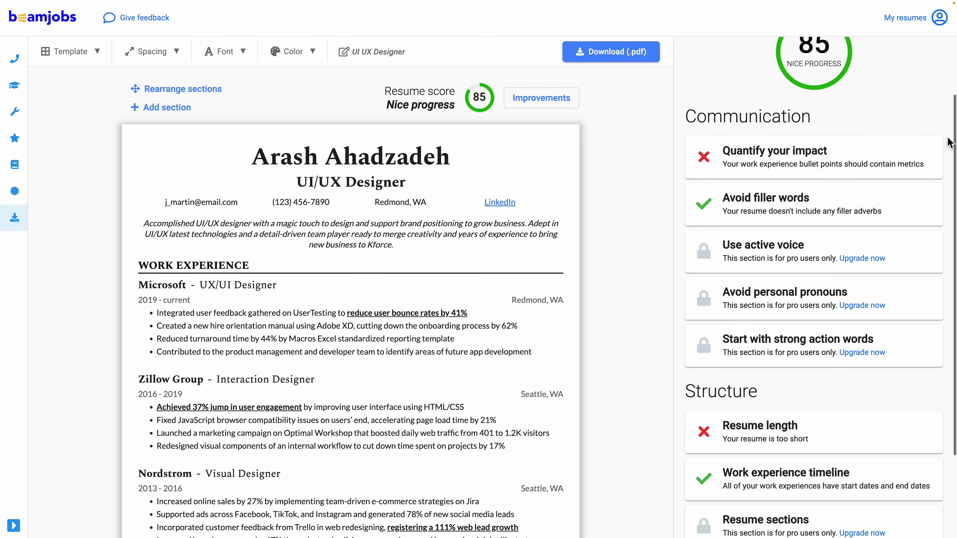
pyautogui.scroll(-3, 949, 142)
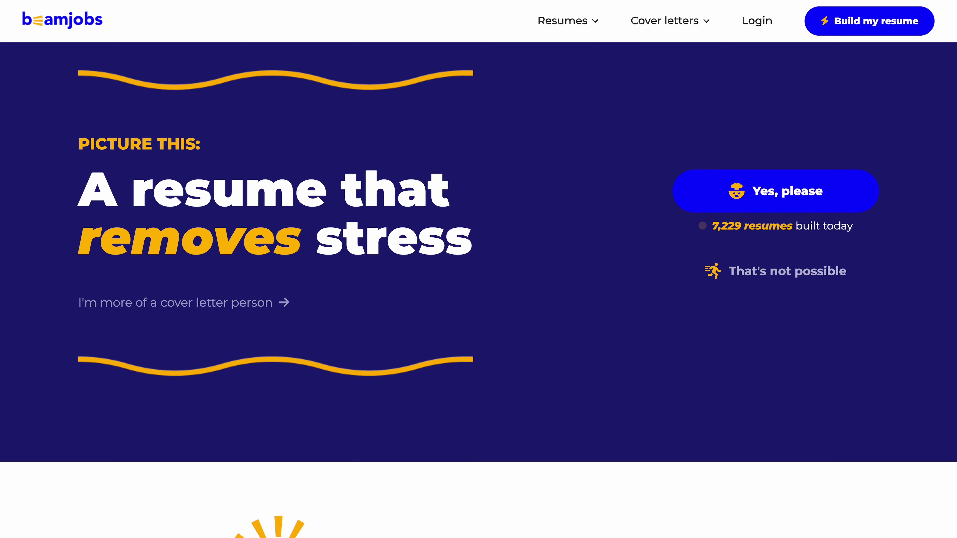
pyautogui.scroll(-3, 478, 264)
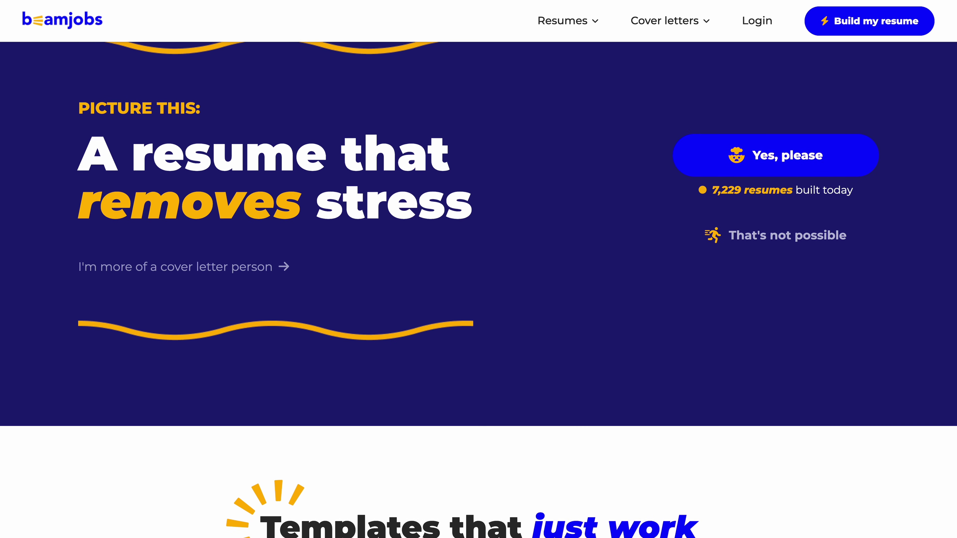
pyautogui.scroll(-5, 479, 264)
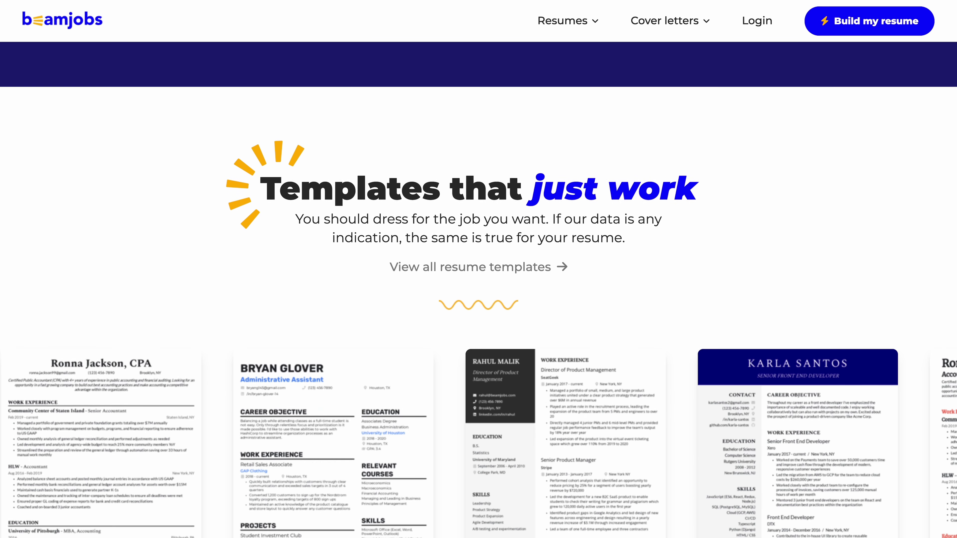
pyautogui.scroll(-6, 479, 264)
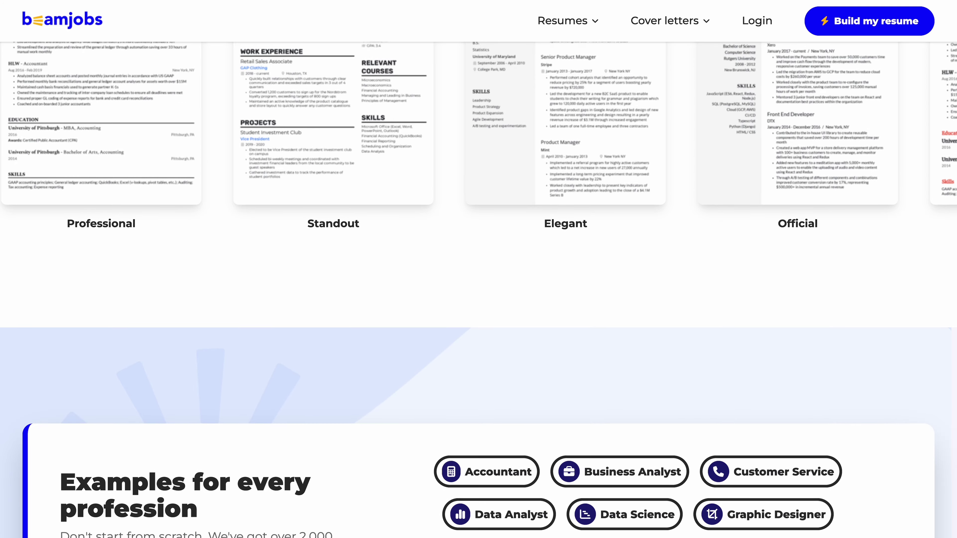
pyautogui.scroll(-3, 479, 264)
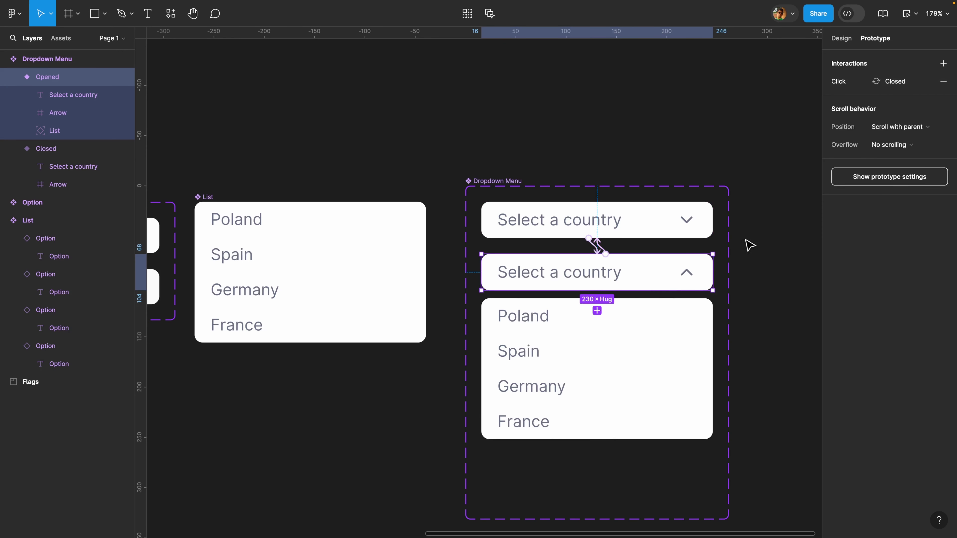
pyautogui.scroll(-3, 751, 246)
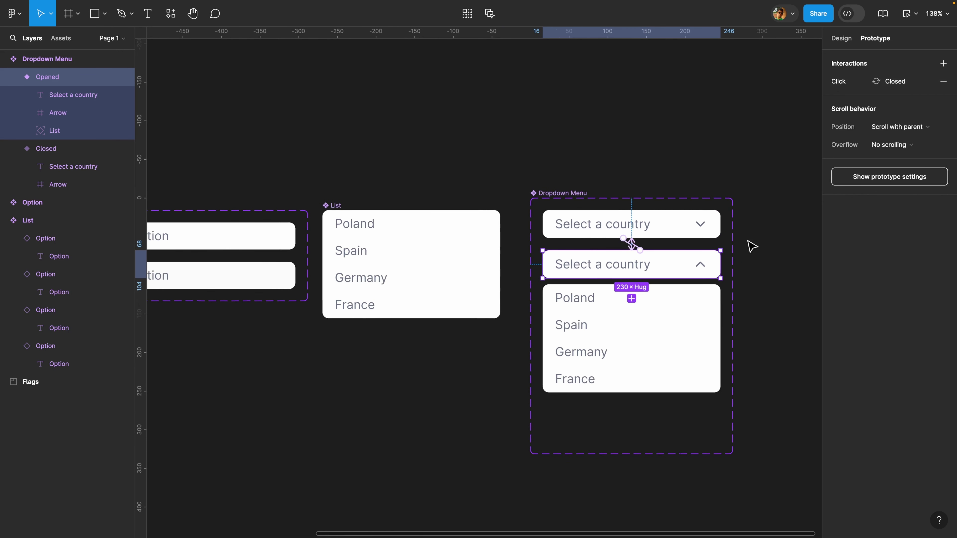
# Step: Draw a 451×322 Frame 1 and place a Dropdown Menu instance inside it
pyautogui.hscroll(5, 750, 246)
pyautogui.hscroll(3, 750, 246)
pyautogui.press('f')
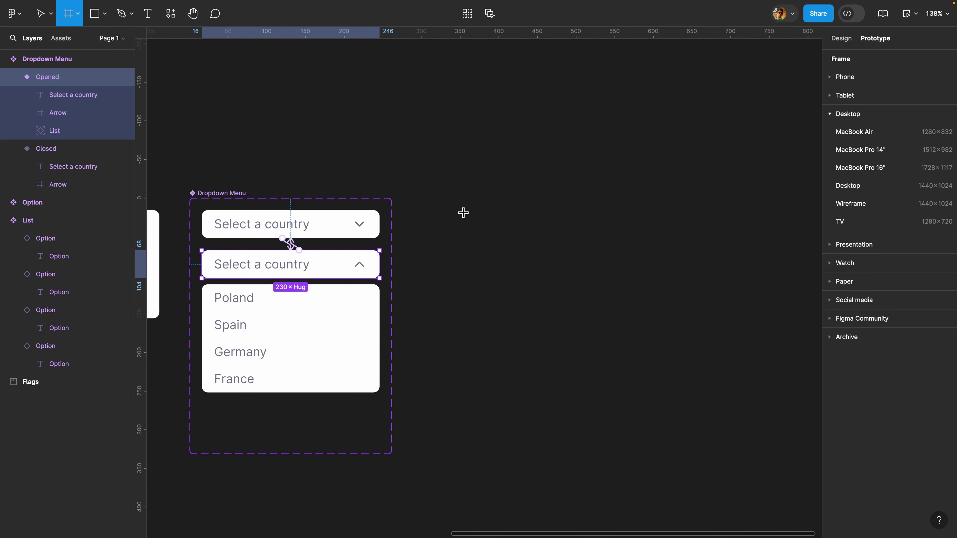
pyautogui.moveTo(444, 186); pyautogui.dragTo(792, 435)
pyautogui.click(60, 38)
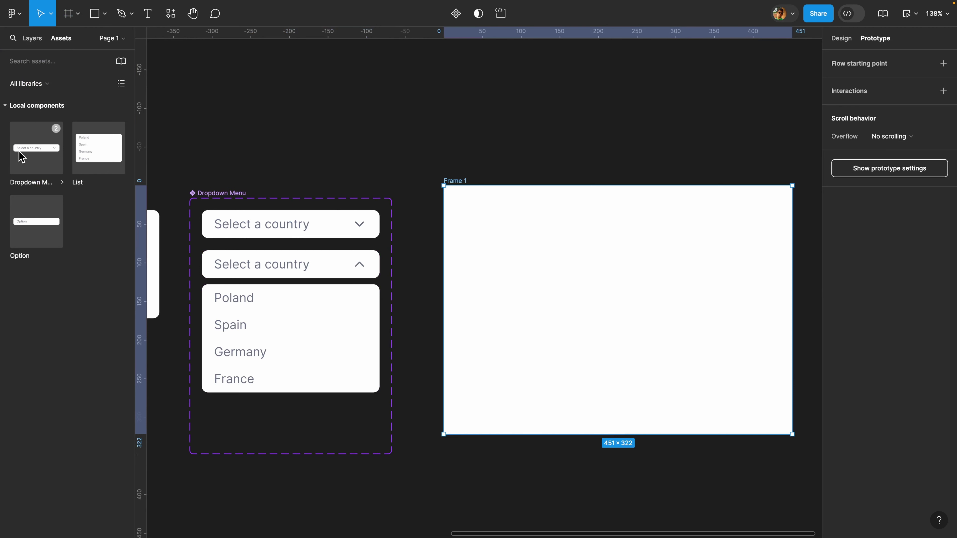
pyautogui.moveTo(24, 153); pyautogui.dragTo(591, 276)
# Step: Preview Frame 1 and set the frame's fill to light grey E9E9E9
pyautogui.press('Escape')
pyautogui.click(909, 14)
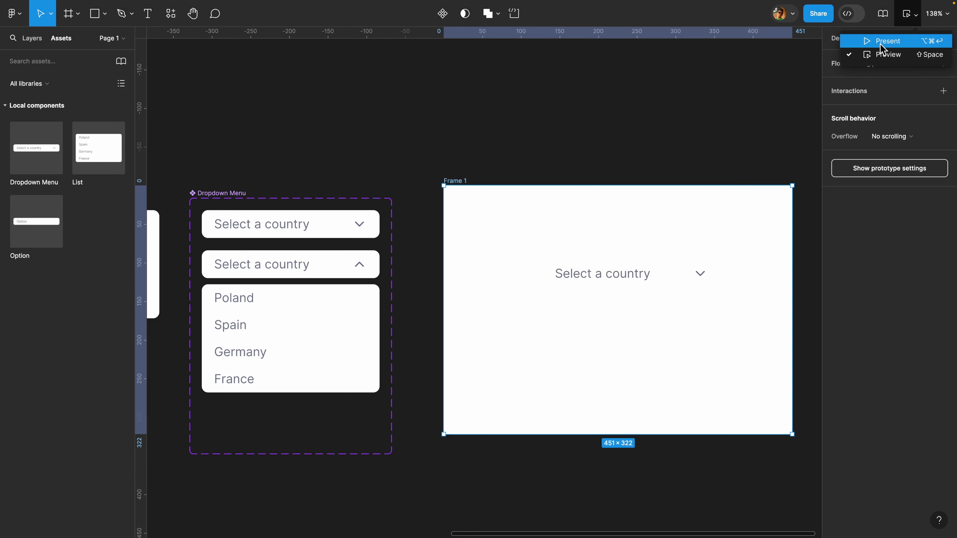
pyautogui.click(887, 54)
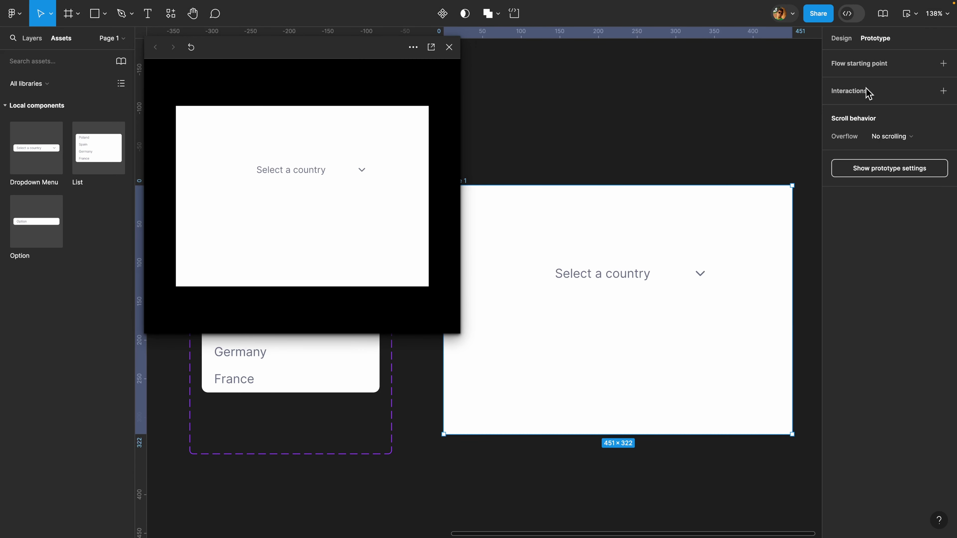
pyautogui.click(840, 39)
pyautogui.click(836, 303)
pyautogui.click(688, 260)
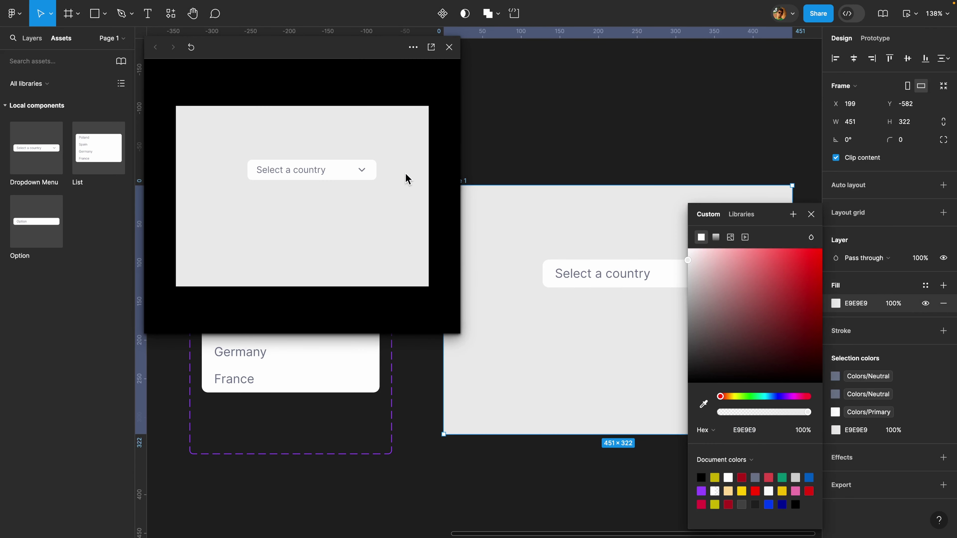
pyautogui.press('Escape')
# Step: Test the preview by opening and closing the dropdown and trying to choose Poland
pyautogui.click(339, 171)
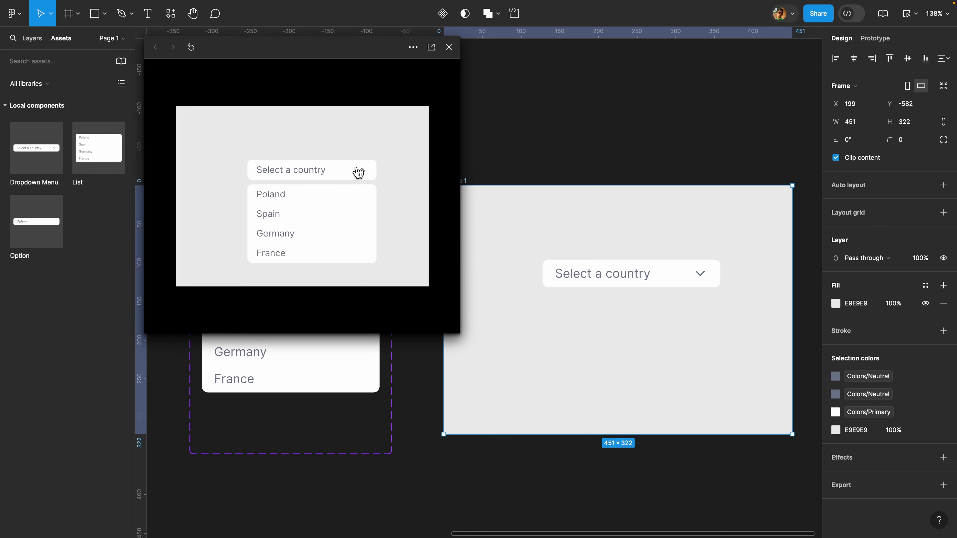
pyautogui.click(357, 175)
pyautogui.click(356, 176)
pyautogui.click(355, 176)
pyautogui.click(356, 176)
pyautogui.click(305, 194)
pyautogui.click(325, 193)
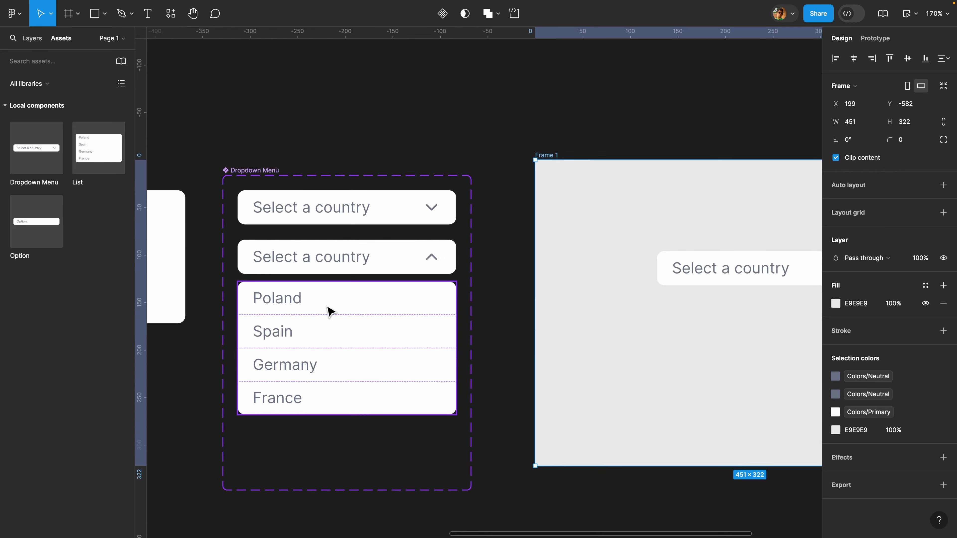
# Step: Give the Poland option a click interaction setting Selected Option to Option 1
pyautogui.click(288, 304)
pyautogui.click(35, 39)
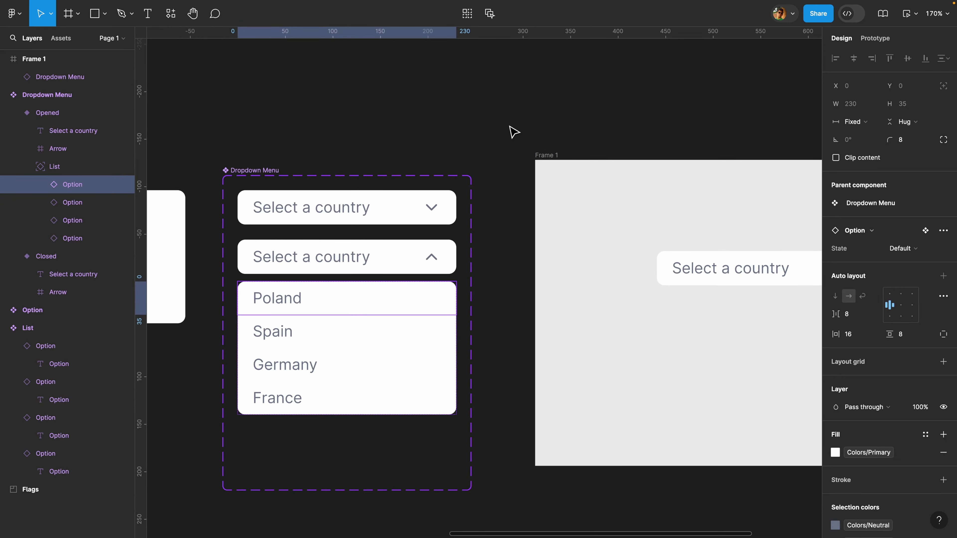
pyautogui.click(884, 42)
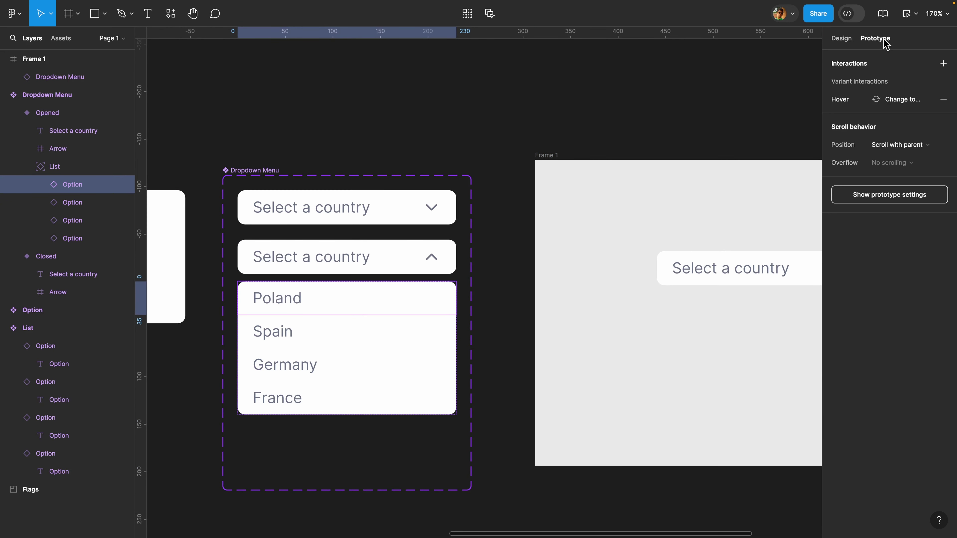
pyautogui.click(944, 65)
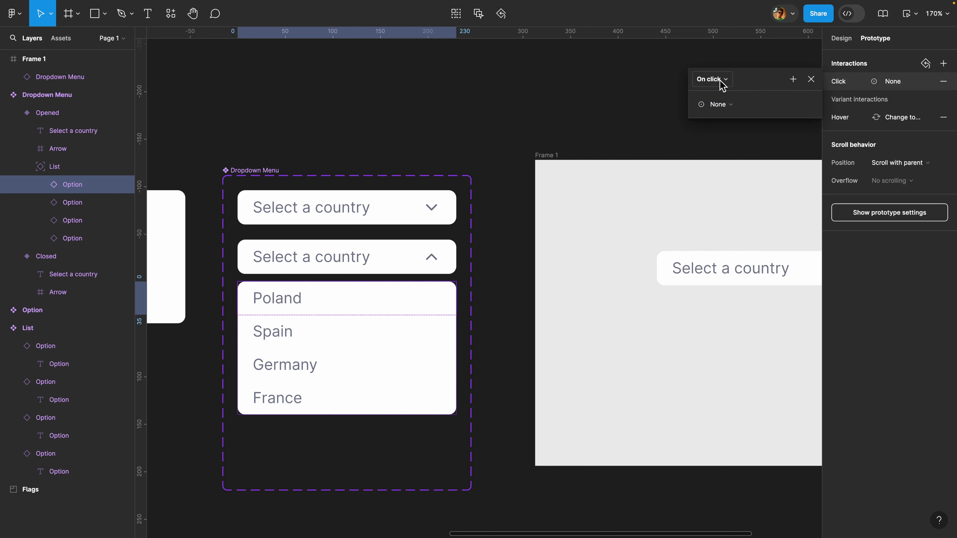
pyautogui.click(757, 110)
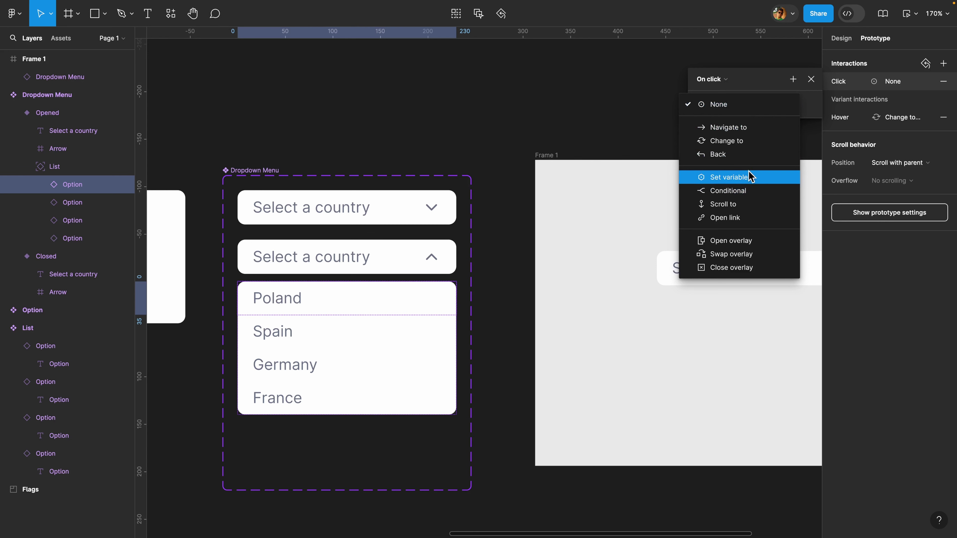
pyautogui.click(755, 184)
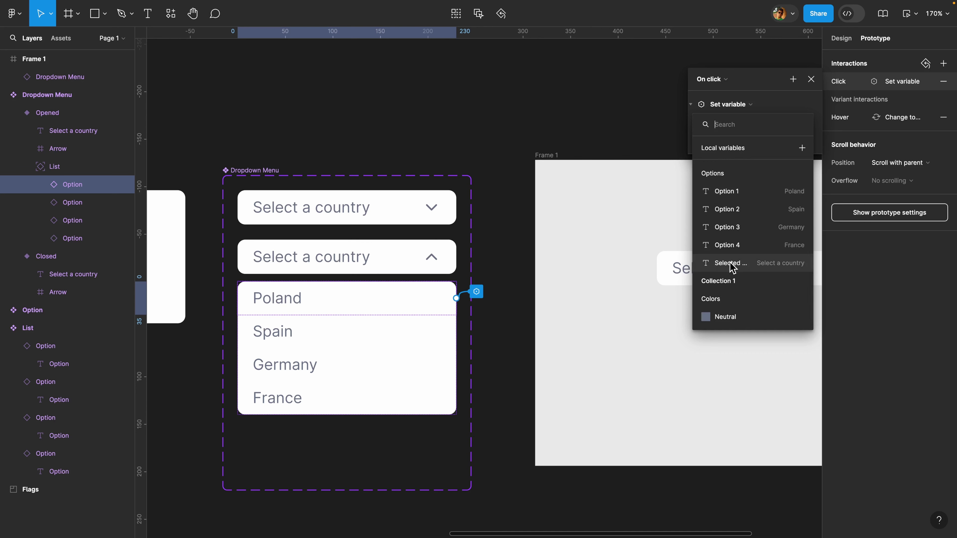
pyautogui.click(731, 263)
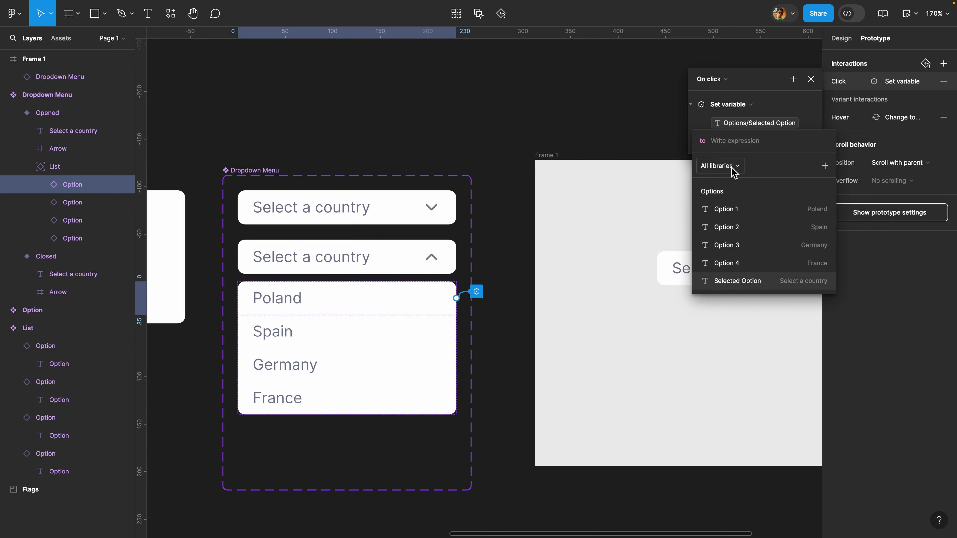
pyautogui.click(761, 217)
pyautogui.click(733, 86)
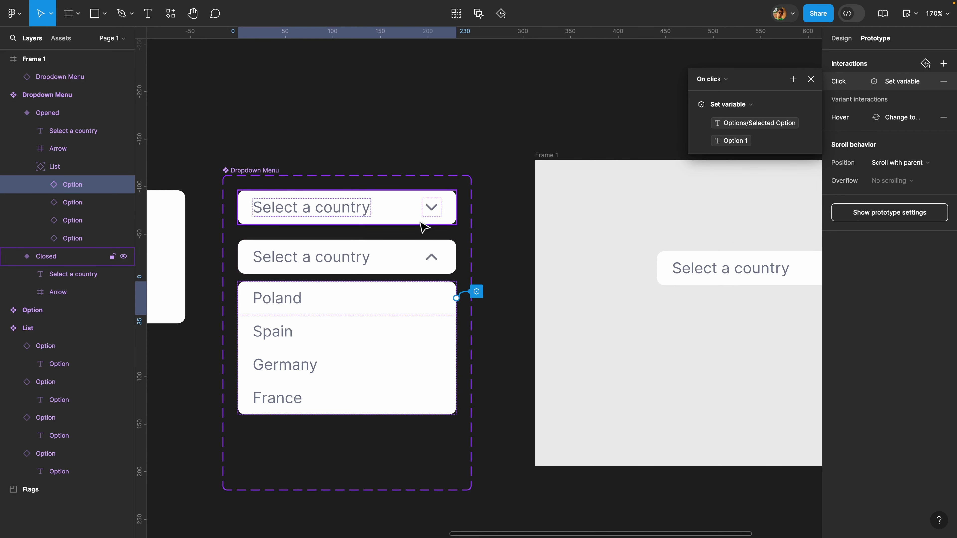
# Step: Add a second action changing the dropdown to Closed with Smart animate
pyautogui.click(794, 79)
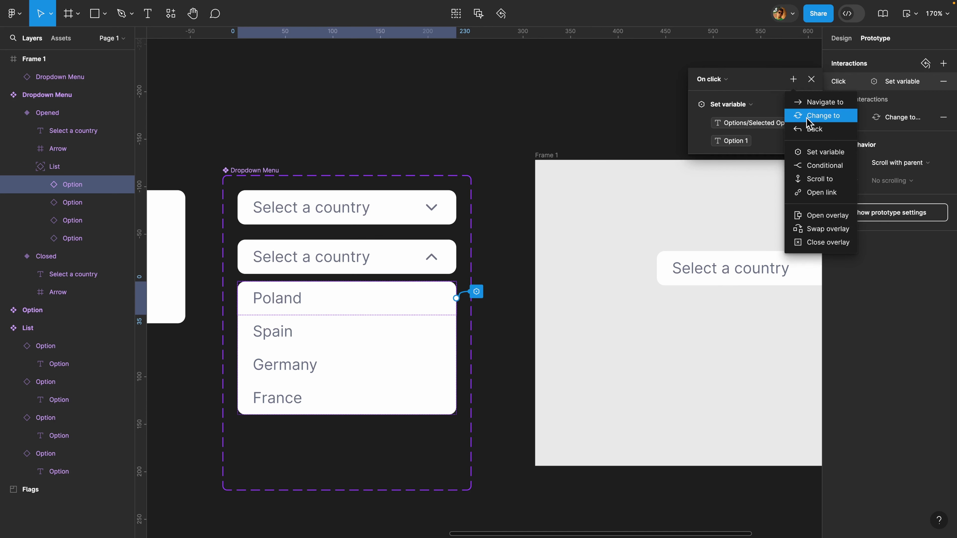
pyautogui.click(822, 116)
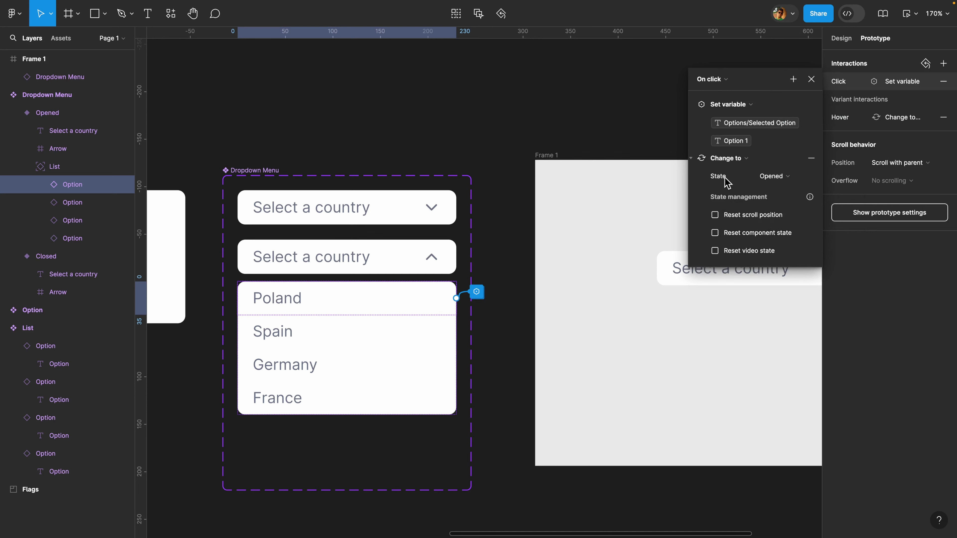
pyautogui.click(773, 176)
pyautogui.click(778, 159)
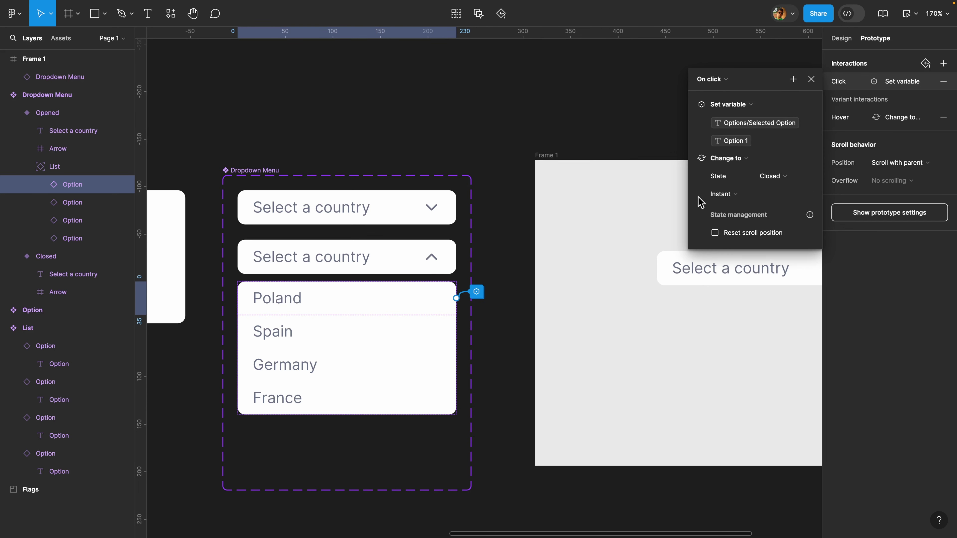
pyautogui.click(726, 202)
pyautogui.click(733, 218)
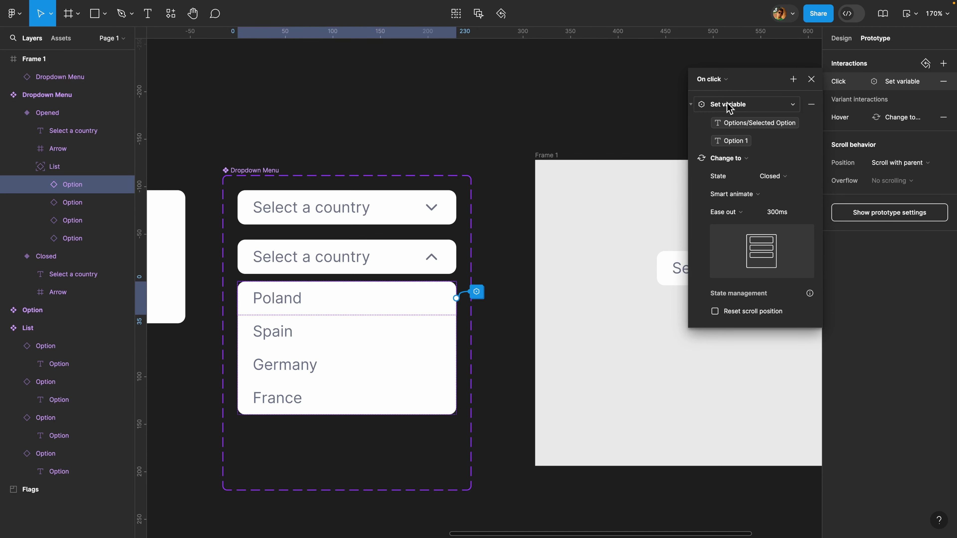
pyautogui.click(325, 332)
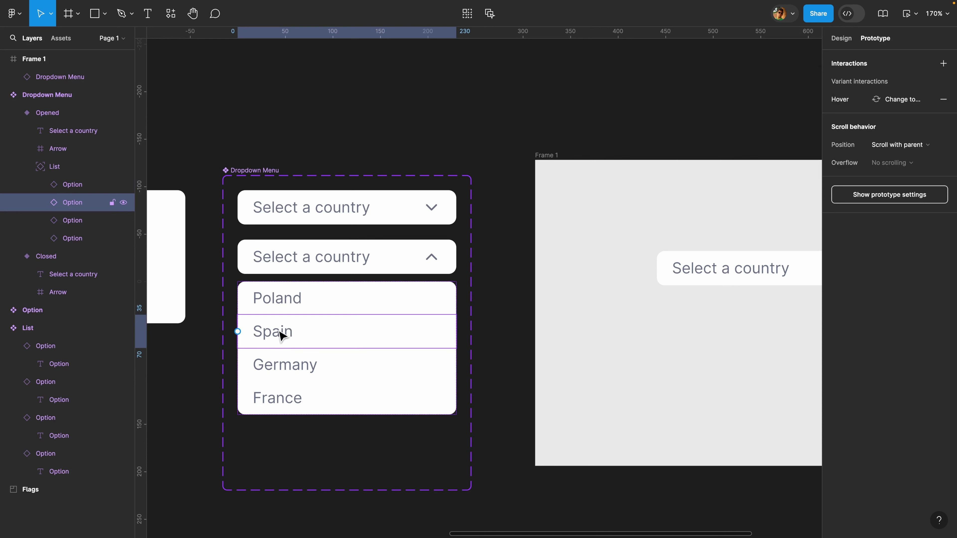
# Step: Make clicking Spain set Selected Option to Option 2
pyautogui.click(944, 63)
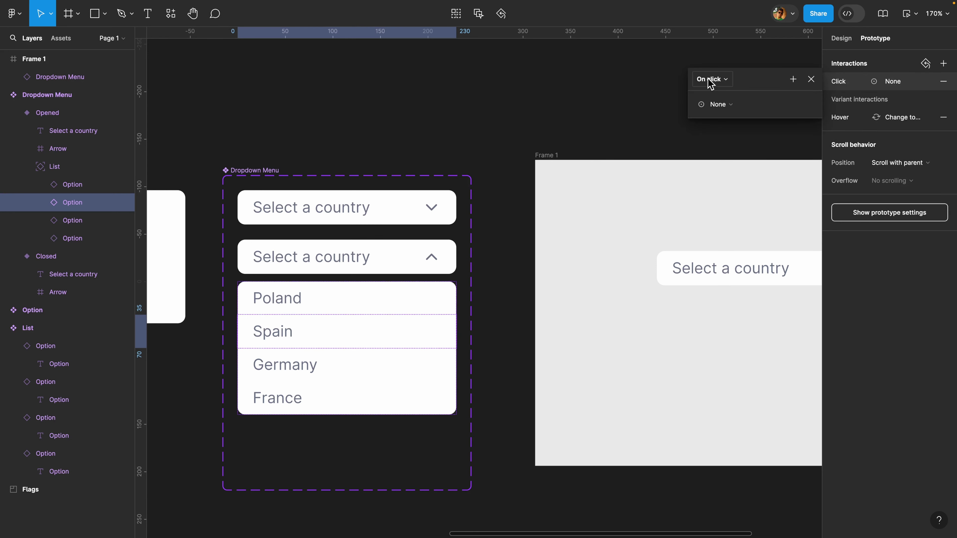
pyautogui.click(731, 105)
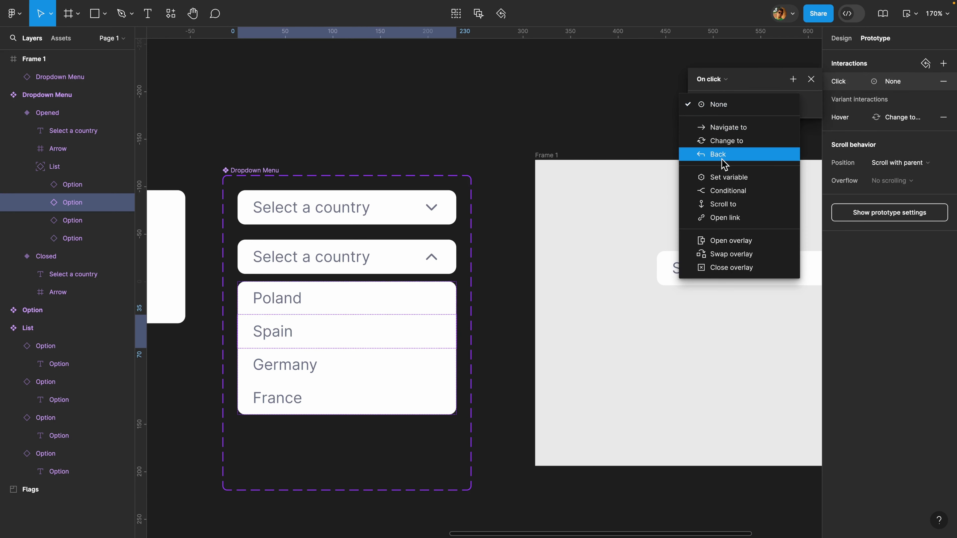
pyautogui.click(730, 179)
pyautogui.scroll(-3, 727, 181)
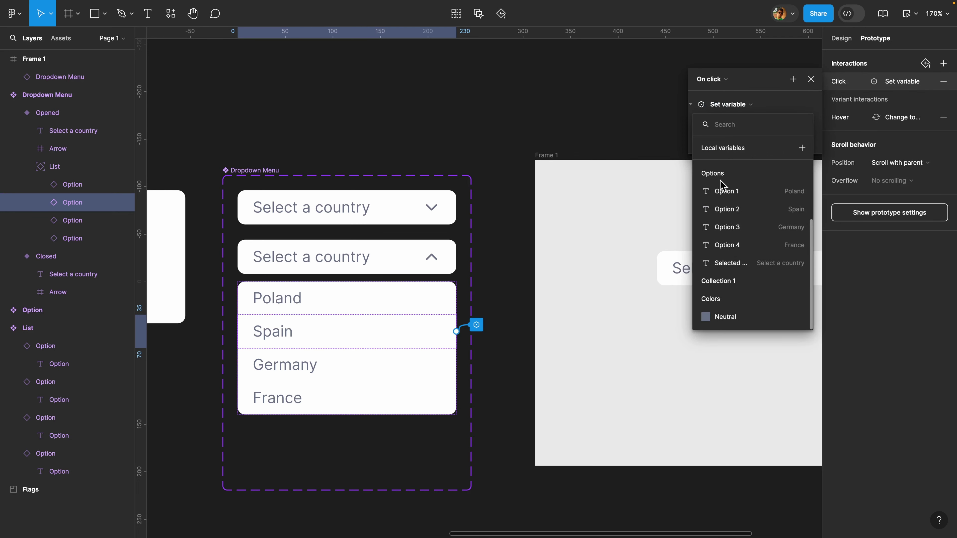
pyautogui.click(734, 278)
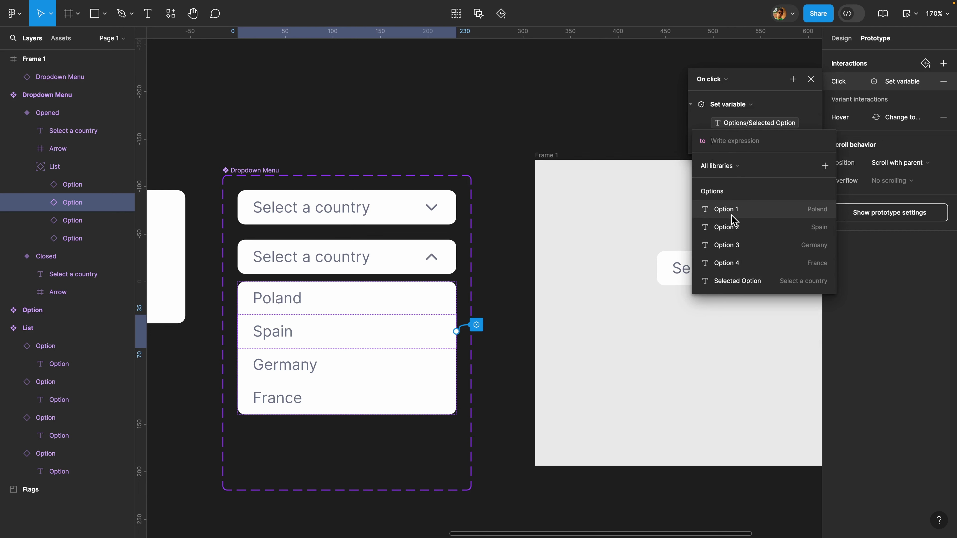
pyautogui.click(732, 226)
pyautogui.click(818, 110)
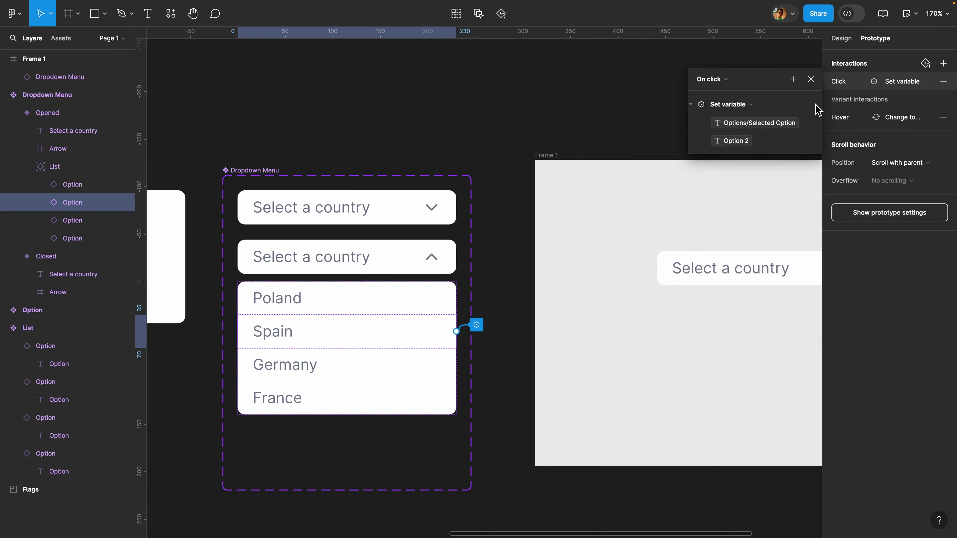
# Step: Add a Change to Closed action with Smart animate to Spain's click
pyautogui.click(793, 79)
pyautogui.click(807, 120)
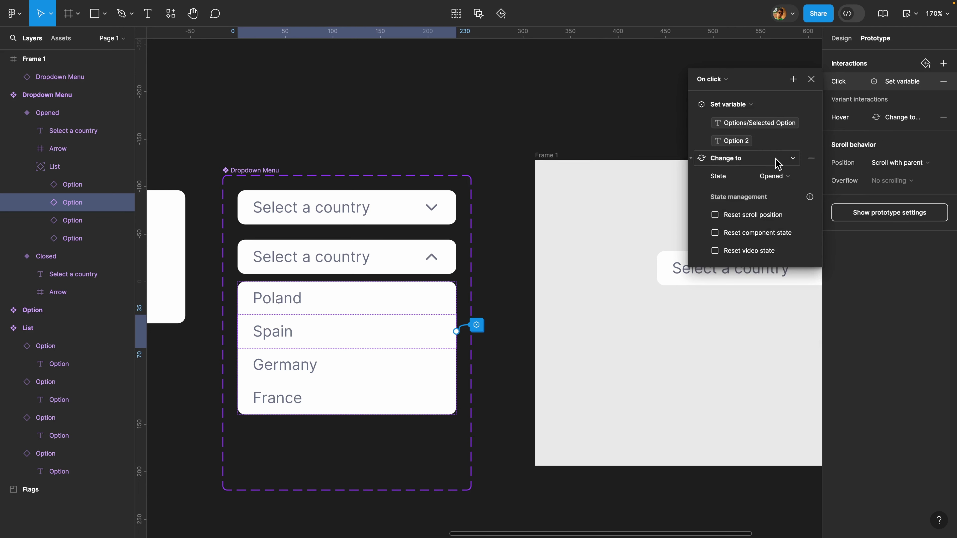
pyautogui.click(780, 176)
pyautogui.click(794, 172)
pyautogui.click(750, 193)
pyautogui.click(752, 220)
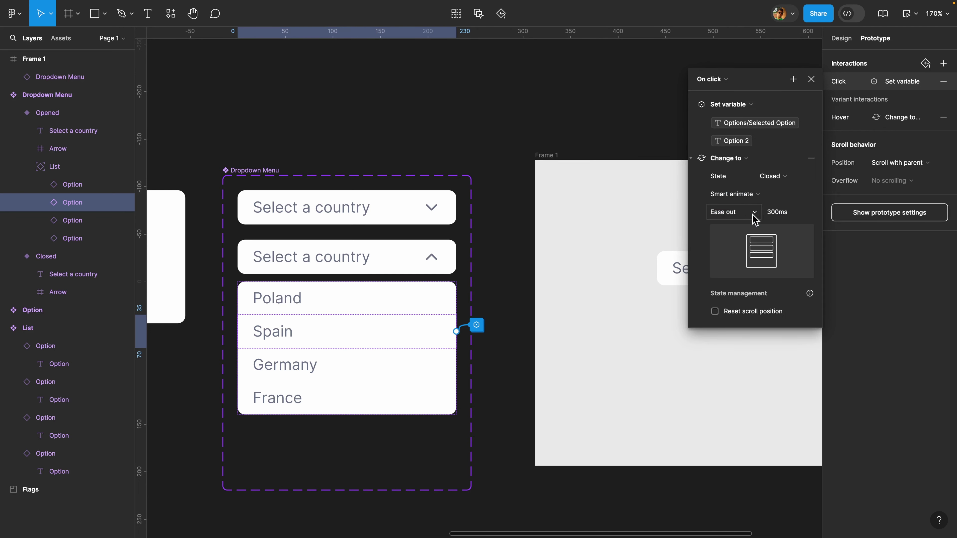
pyautogui.click(812, 80)
# Step: Make clicking Germany set Selected Option to Option 3 and change to Closed with Smart animate
pyautogui.click(380, 367)
pyautogui.click(793, 80)
pyautogui.click(810, 153)
pyautogui.click(737, 182)
pyautogui.click(722, 245)
pyautogui.click(793, 79)
pyautogui.click(811, 115)
pyautogui.click(772, 176)
pyautogui.click(771, 163)
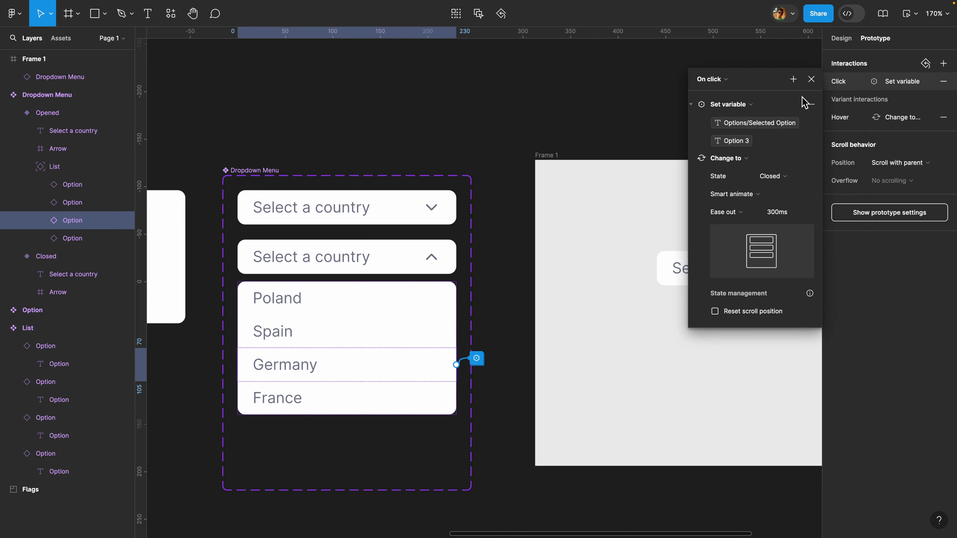
pyautogui.press('Tab')
# Step: Make clicking France set Selected Option to Option 4 and change to Closed with Smart animate
pyautogui.click(772, 99)
pyautogui.click(730, 291)
pyautogui.click(794, 79)
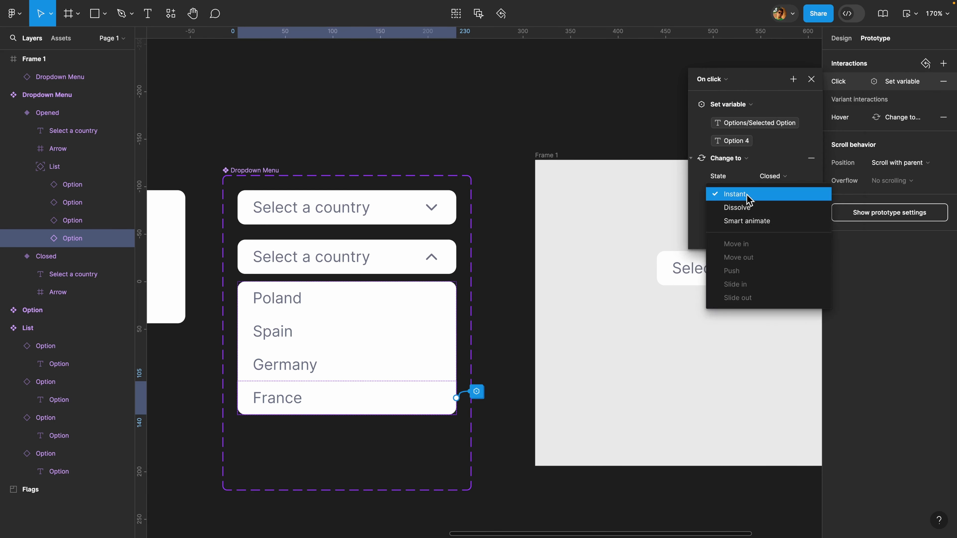
pyautogui.click(552, 148)
pyautogui.hscroll(5, 553, 148)
pyautogui.scroll(-3, 554, 148)
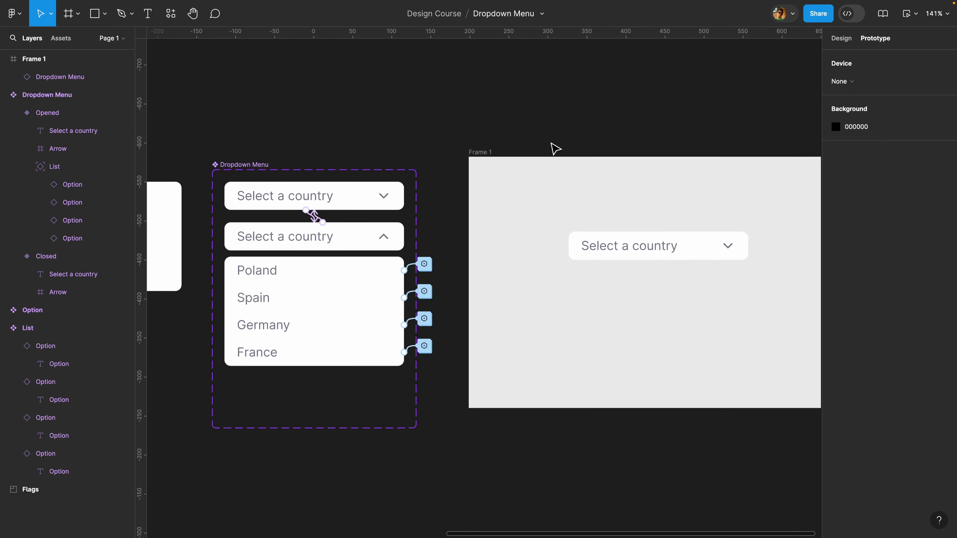
pyautogui.click(489, 152)
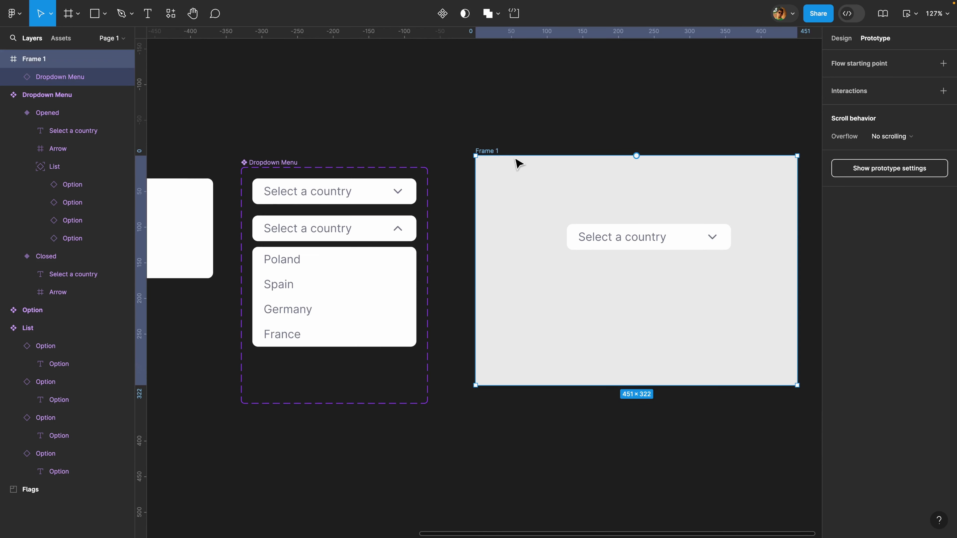
pyautogui.click(905, 14)
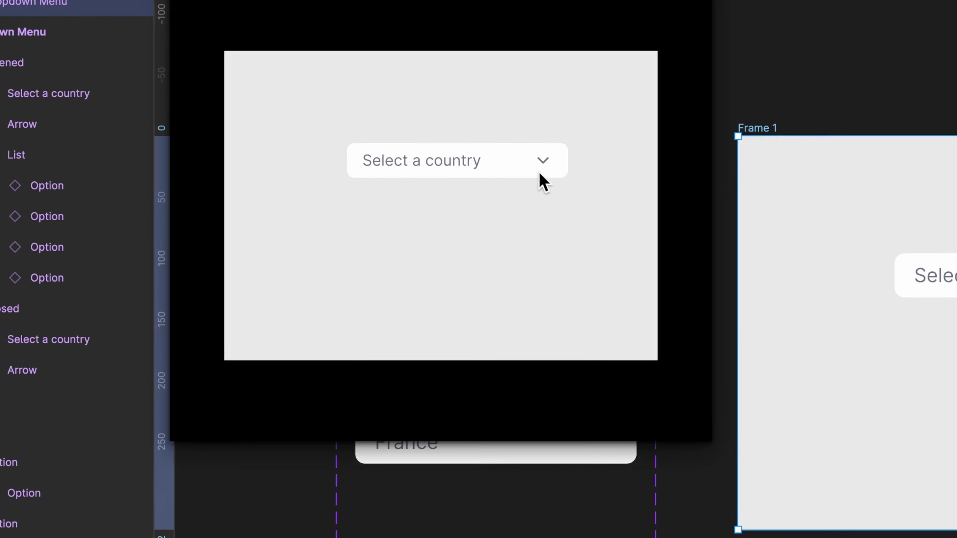
pyautogui.click(543, 164)
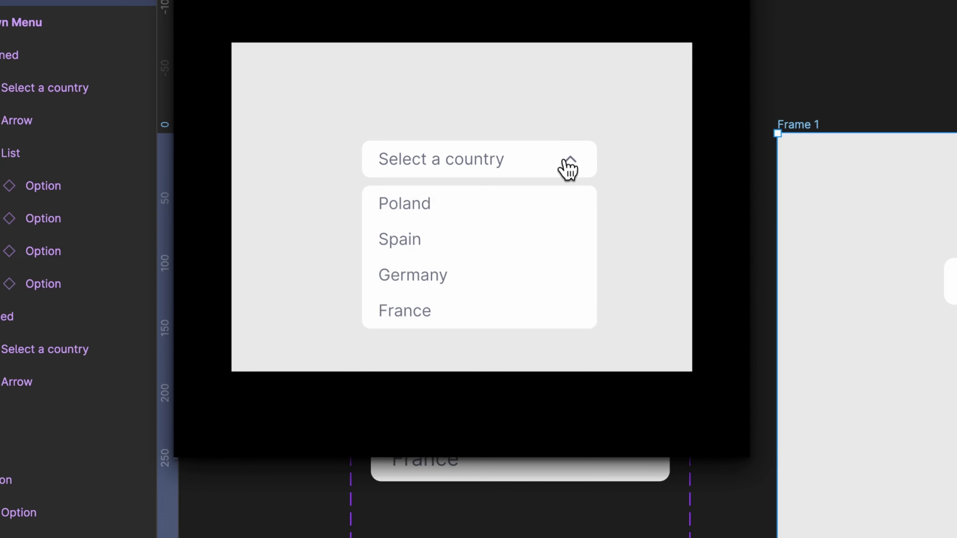
pyautogui.click(435, 206)
pyautogui.click(537, 168)
pyautogui.click(496, 254)
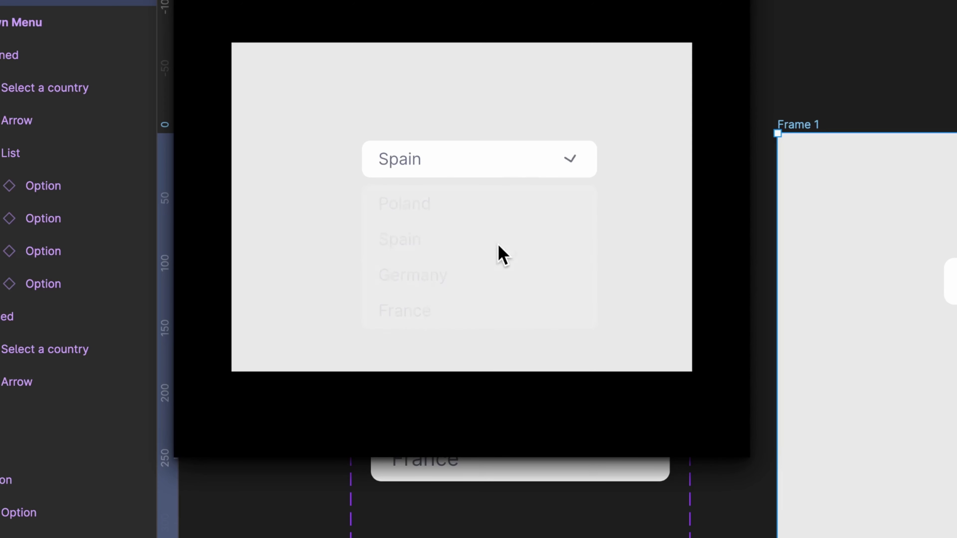
pyautogui.click(511, 176)
pyautogui.click(476, 280)
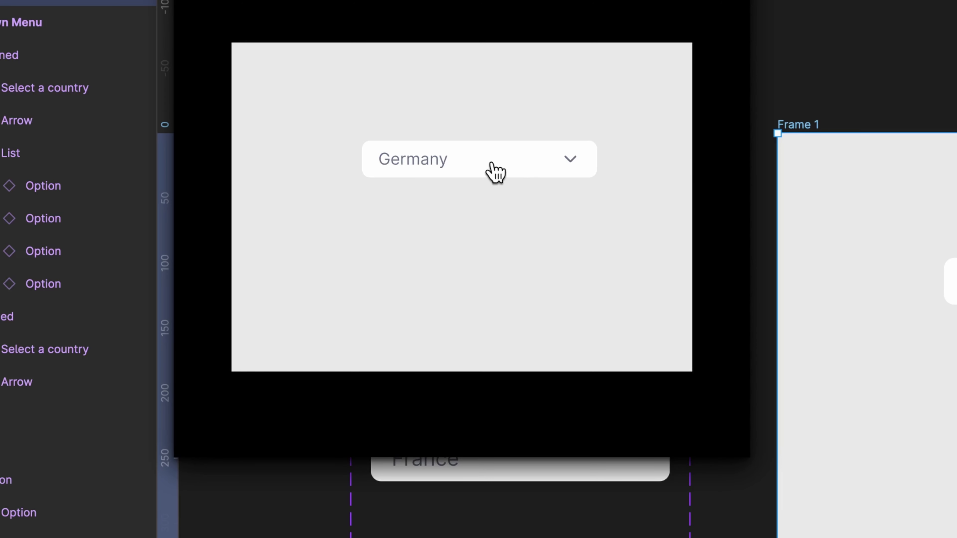
pyautogui.click(491, 170)
pyautogui.click(465, 307)
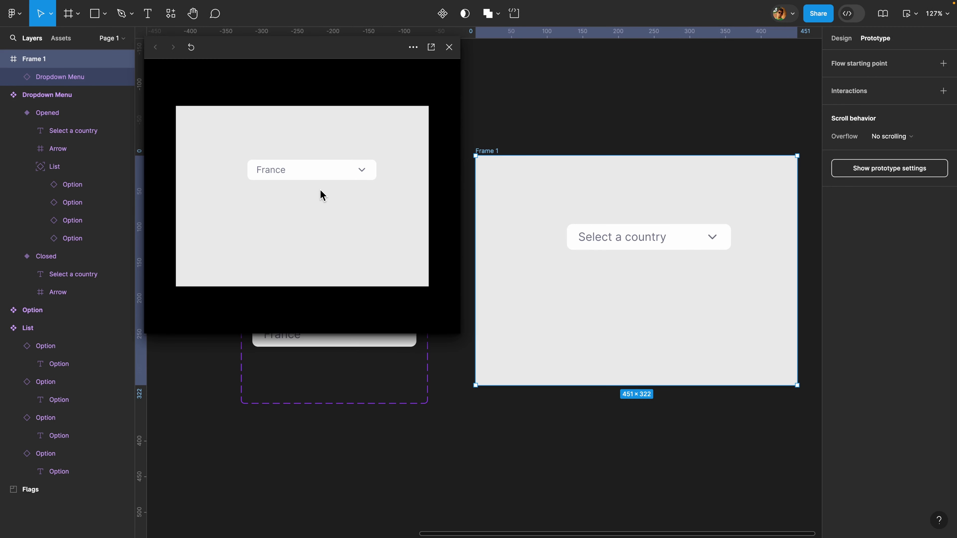
pyautogui.press('Escape')
pyautogui.scroll(-5, 458, 233)
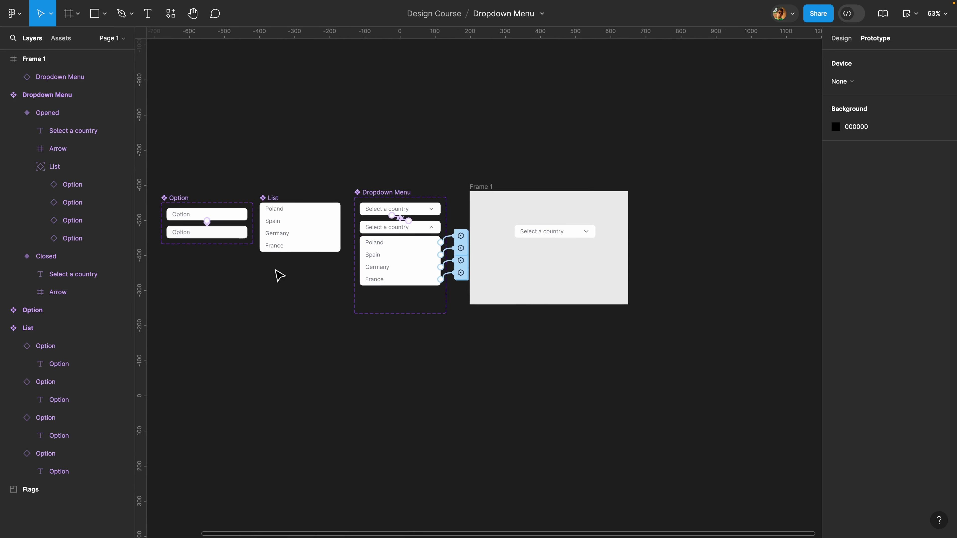
# Step: Move the four flags out of the Flags frame and combine them into a component set
pyautogui.hscroll(-10, 278, 272)
pyautogui.moveTo(444, 200); pyautogui.dragTo(490, 287)
pyautogui.scroll(5, 486, 291)
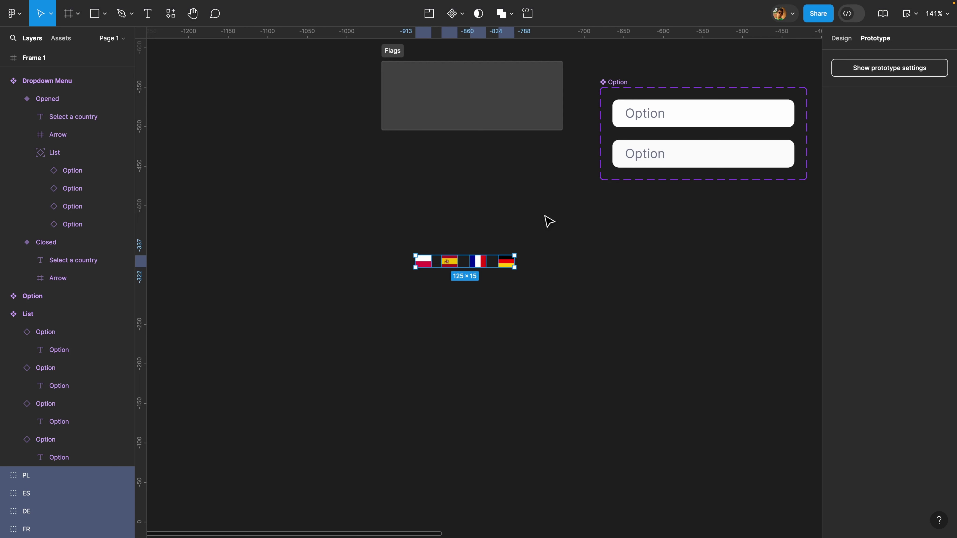
pyautogui.click(463, 16)
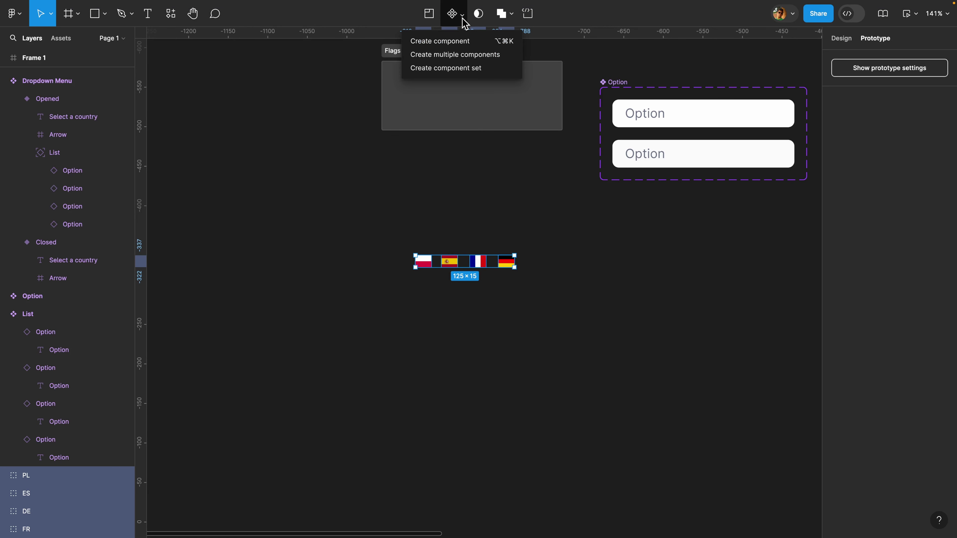
pyautogui.click(463, 68)
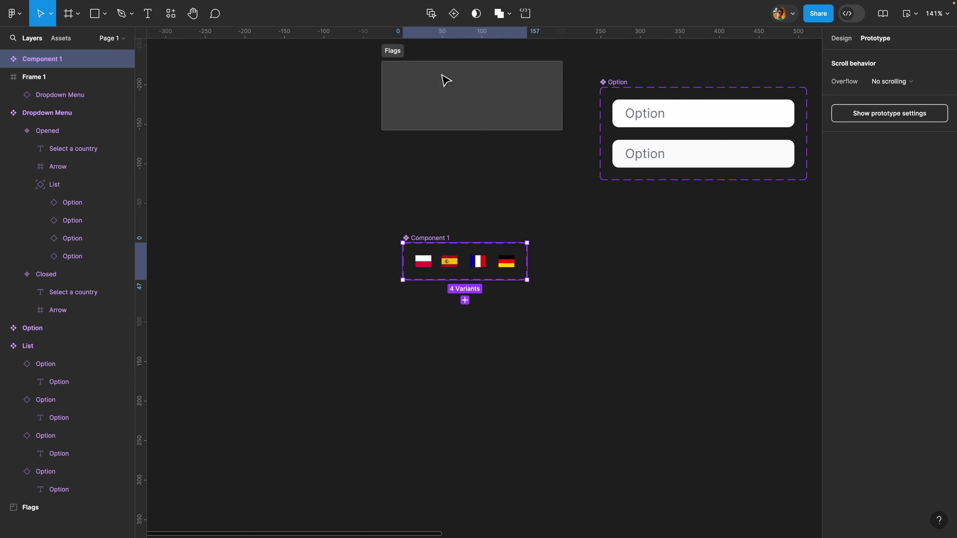
# Step: Name the component set Flag and rename its variant property to Flag
pyautogui.doubleClick(79, 61)
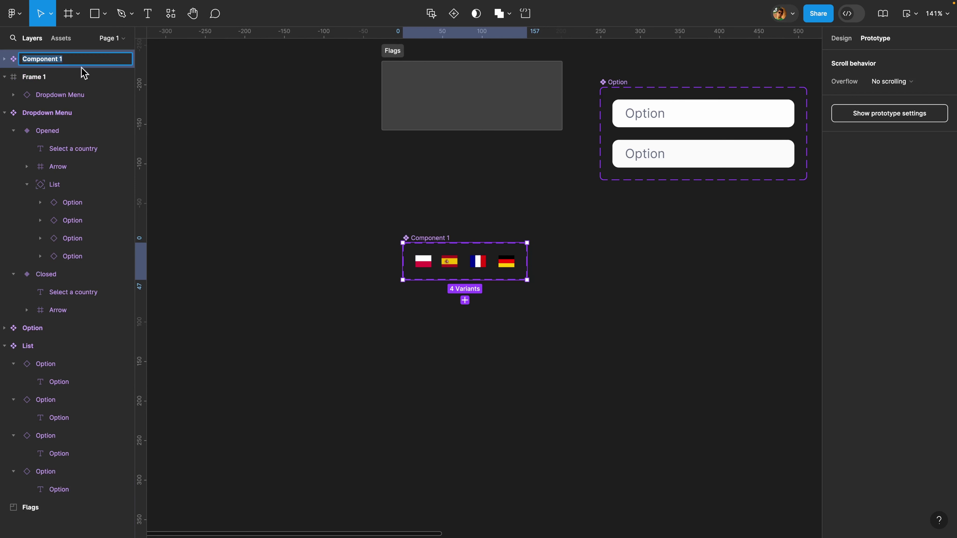
pyautogui.write('Flag')
pyautogui.press('Return')
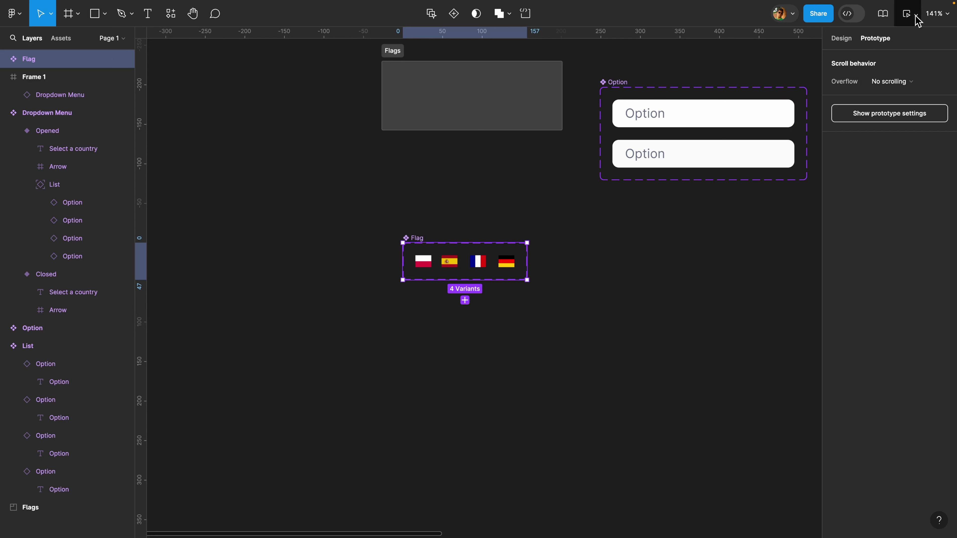
pyautogui.click(838, 42)
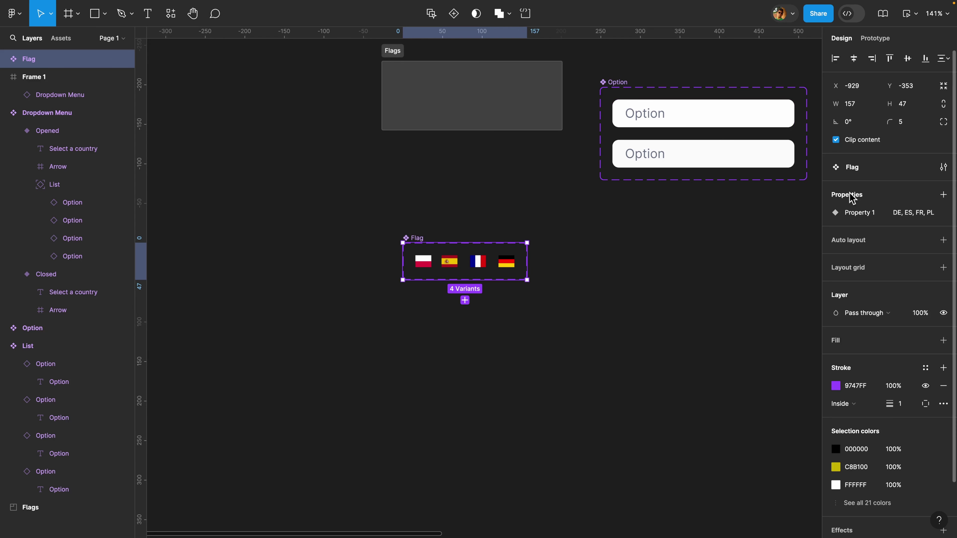
pyautogui.doubleClick(858, 213)
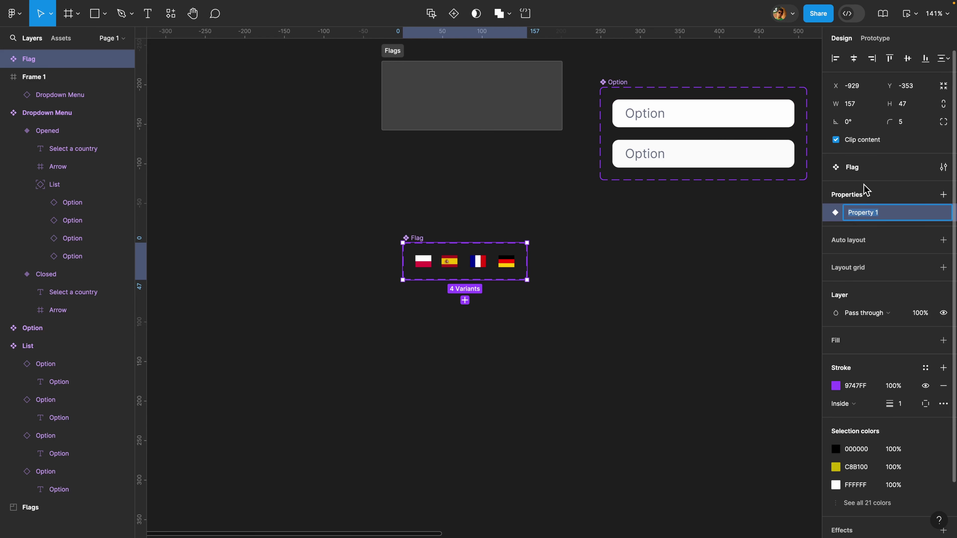
pyautogui.write('Flag')
pyautogui.press('Return')
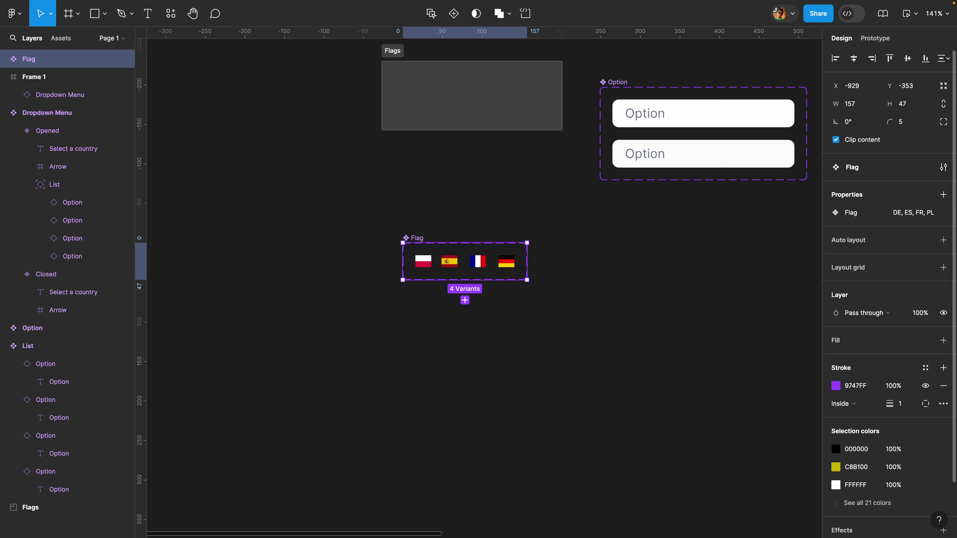
# Step: Check the PL, ES, FR and DE flag variants one by one
pyautogui.click(423, 261)
pyautogui.click(449, 261)
pyautogui.click(477, 262)
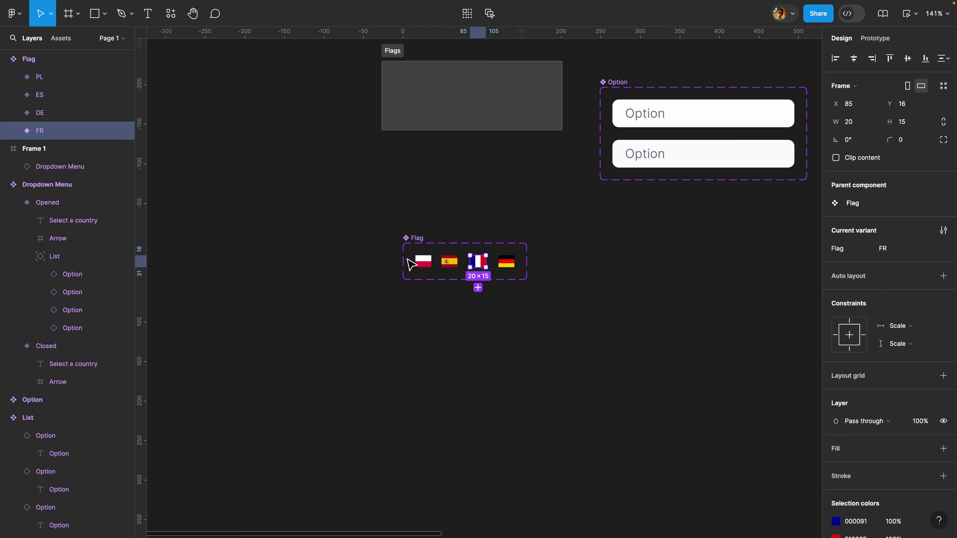
pyautogui.click(412, 264)
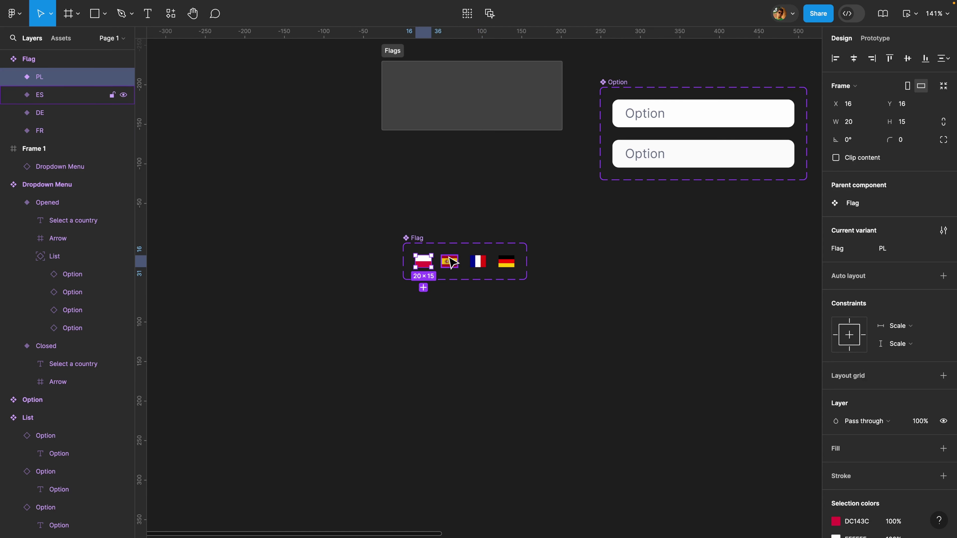
pyautogui.click(452, 262)
pyautogui.click(479, 258)
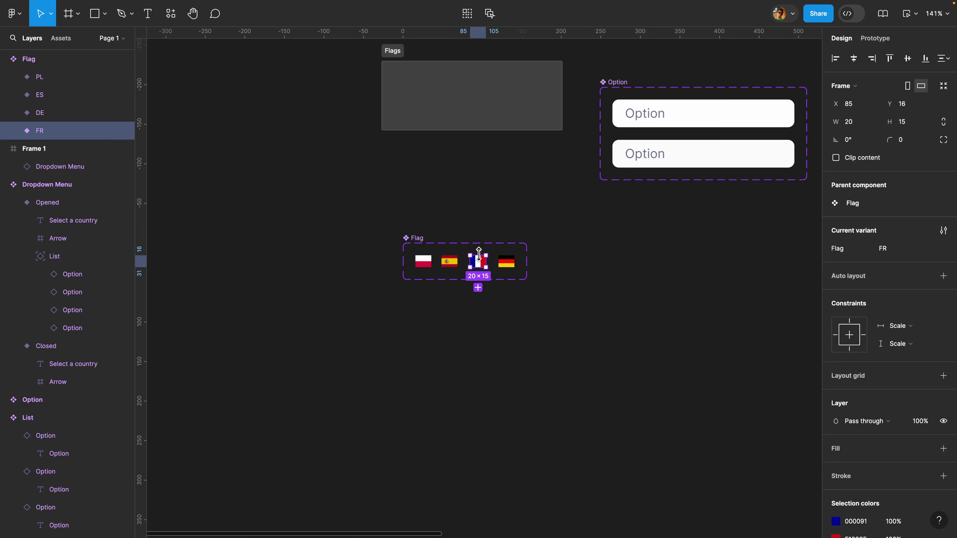
pyautogui.click(512, 264)
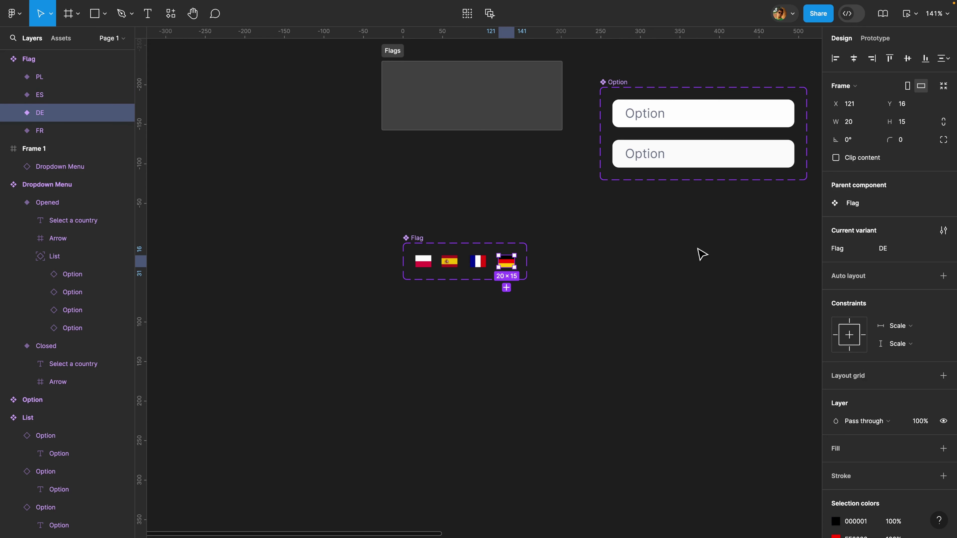
pyautogui.click(702, 254)
pyautogui.hscroll(3, 702, 254)
# Step: Place a Flag instance in the Default Option row and set that row's gap to Auto
pyautogui.scroll(2, 701, 256)
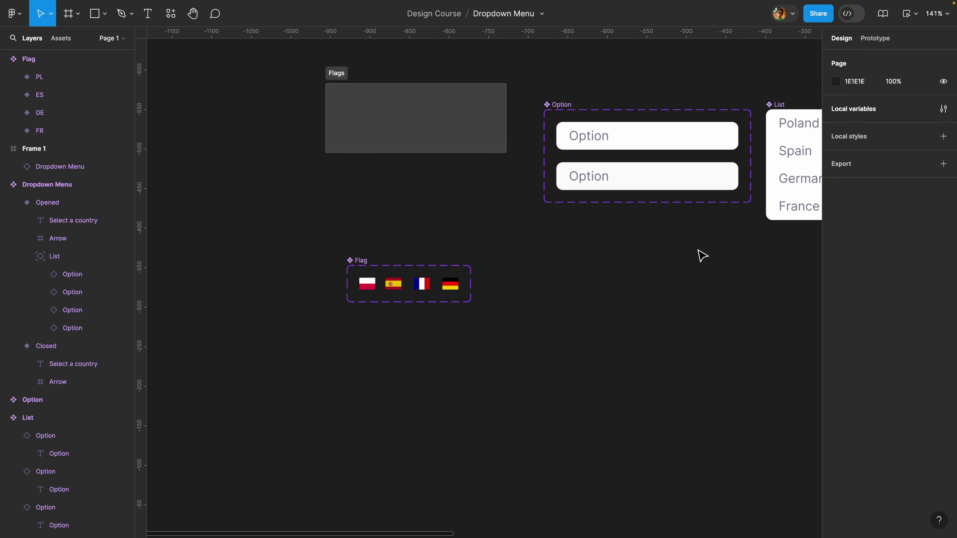
pyautogui.moveTo(369, 261); pyautogui.dragTo(359, 226)
pyautogui.click(52, 40)
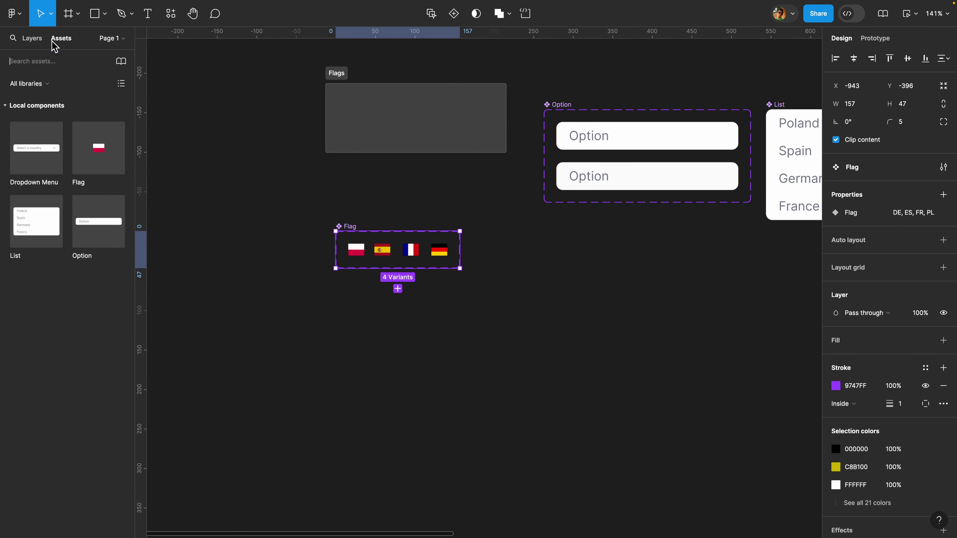
pyautogui.moveTo(94, 141); pyautogui.dragTo(579, 238)
pyautogui.scroll(2, 573, 235)
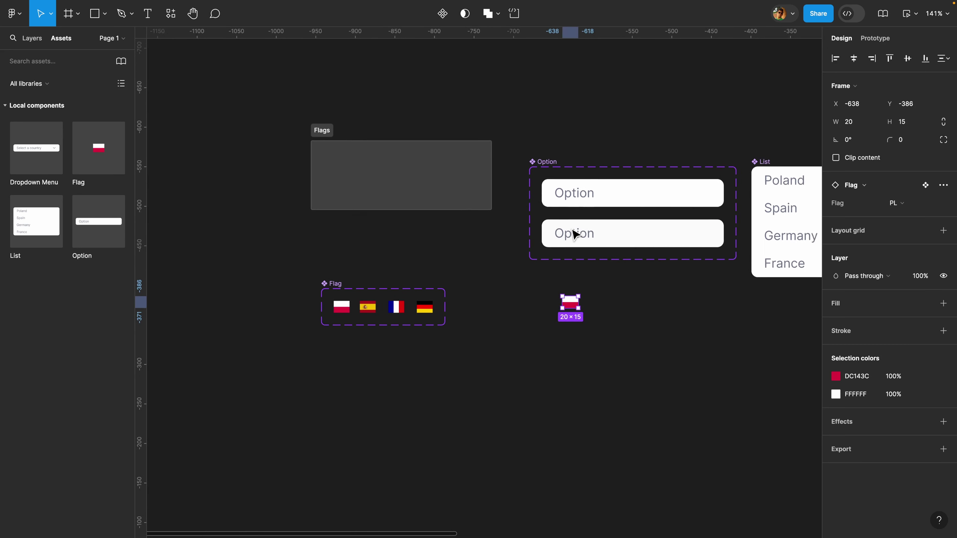
pyautogui.hscroll(5, 572, 234)
pyautogui.moveTo(399, 307); pyautogui.dragTo(522, 196)
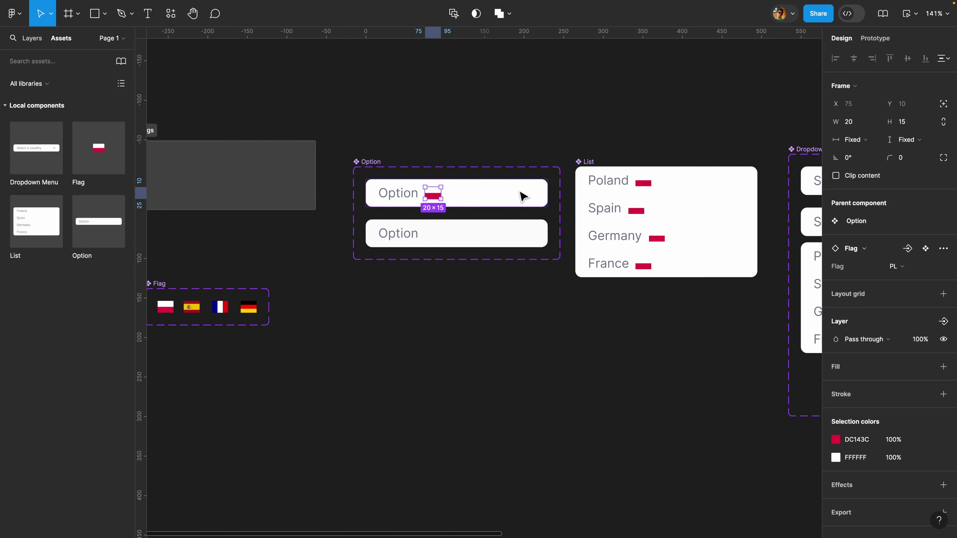
pyautogui.click(483, 198)
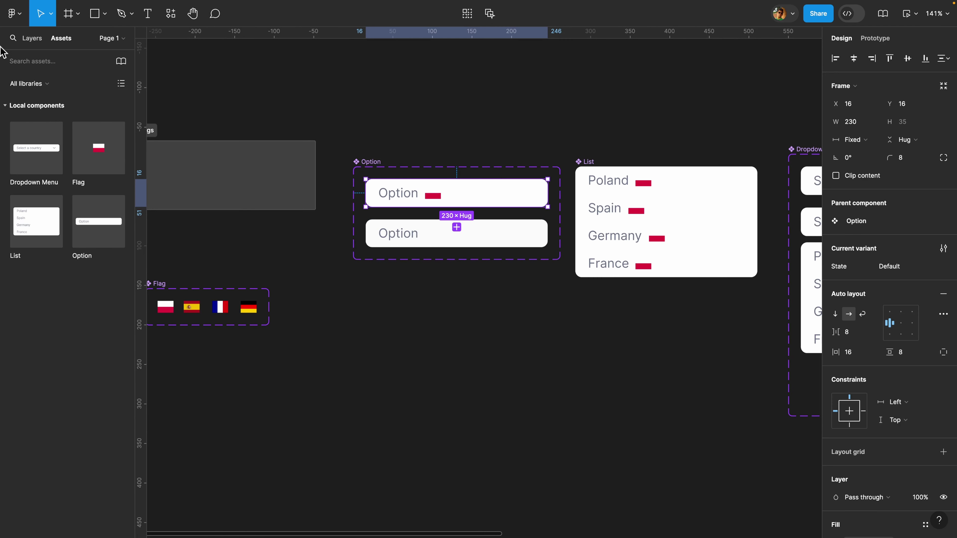
pyautogui.click(27, 38)
pyautogui.click(874, 336)
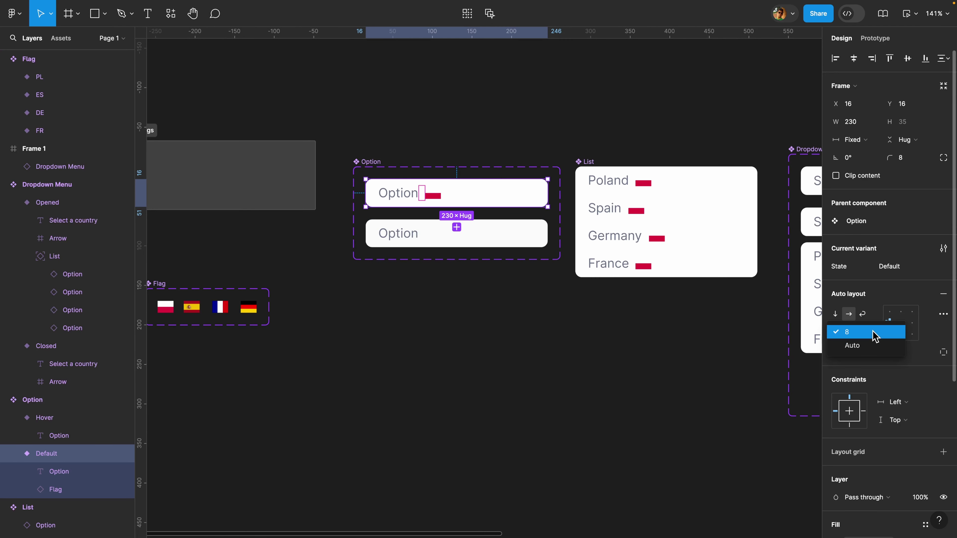
pyautogui.click(865, 346)
# Step: Copy the flag into the Hover Option row and set its gap to Auto as well
pyautogui.scroll(1, 503, 208)
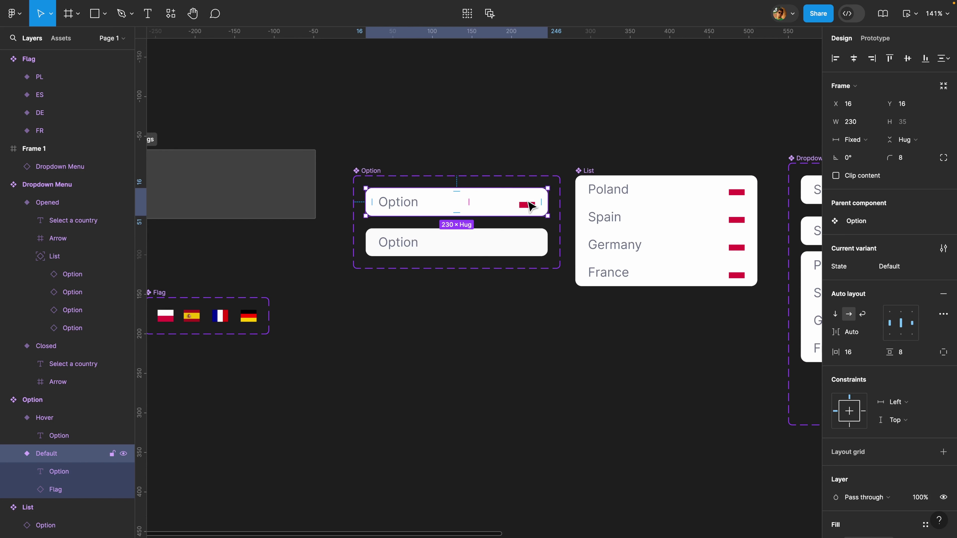
pyautogui.click(532, 206)
pyautogui.click(528, 240)
pyautogui.hotkey('ctrl', 'v')
pyautogui.press('Escape')
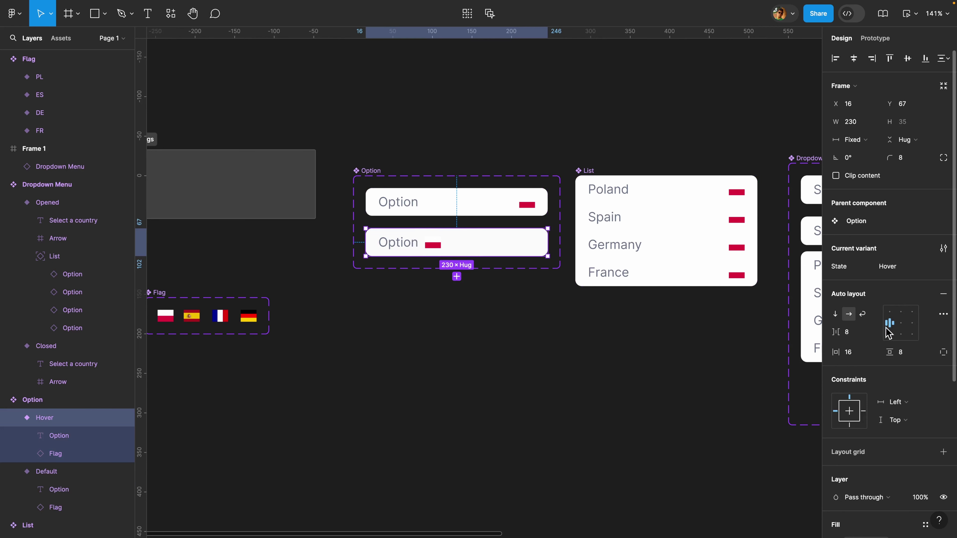
pyautogui.click(874, 332)
pyautogui.click(869, 347)
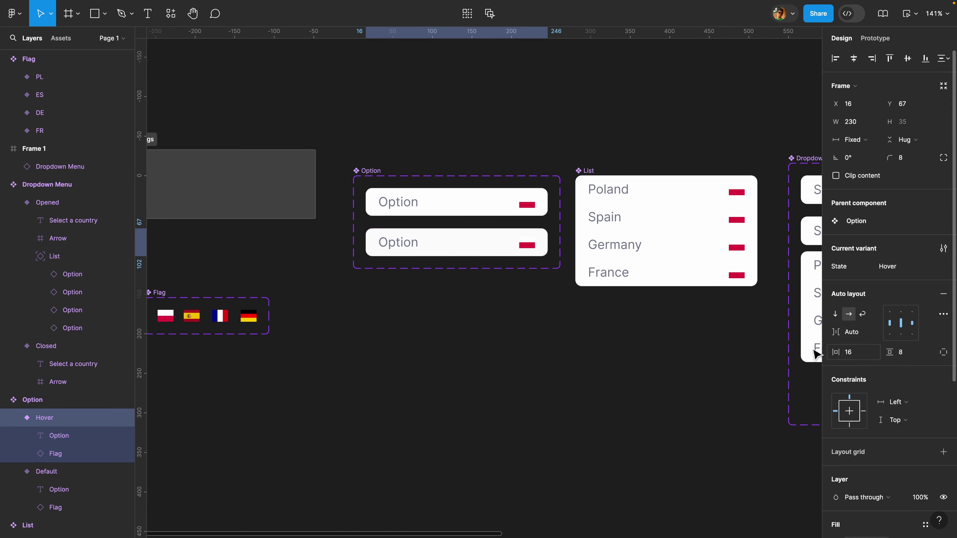
pyautogui.click(552, 327)
# Step: Set the List rows' Flag property to ES for Spain, DE for Germany and FR for France
pyautogui.hscroll(10, 558, 321)
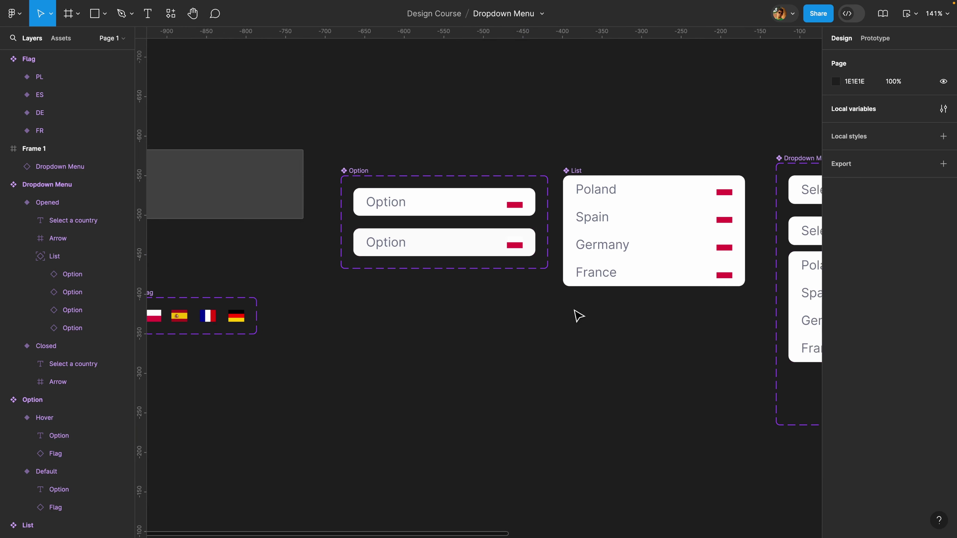
pyautogui.click(542, 237)
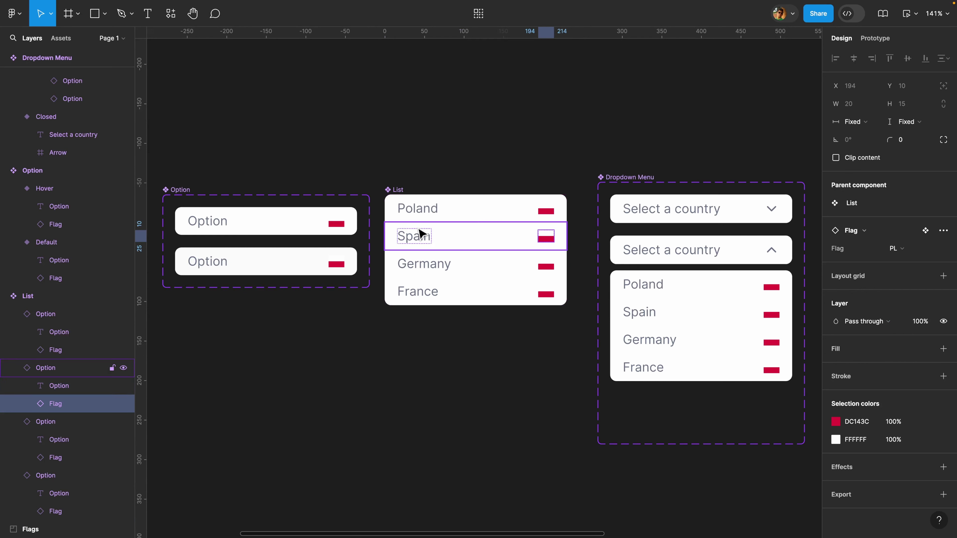
pyautogui.click(906, 259)
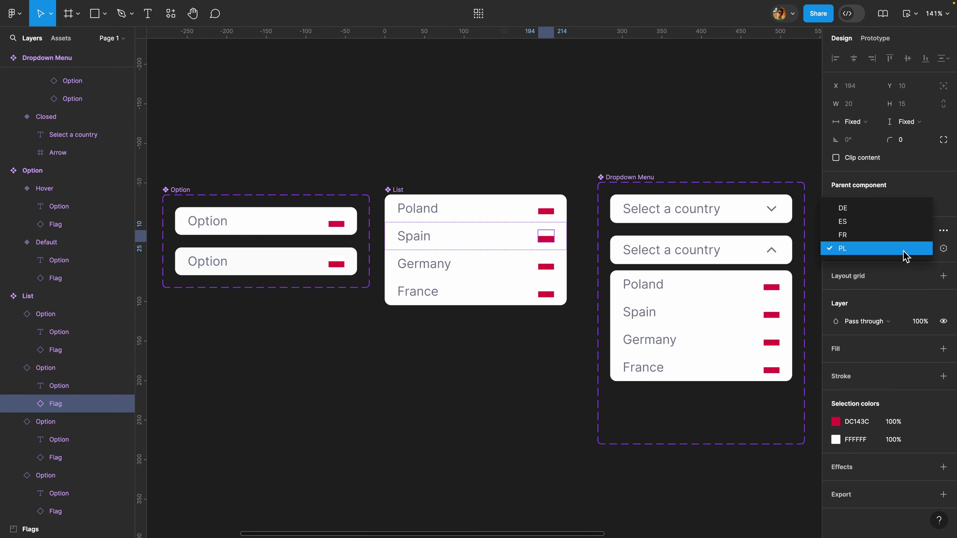
pyautogui.click(867, 223)
pyautogui.click(544, 266)
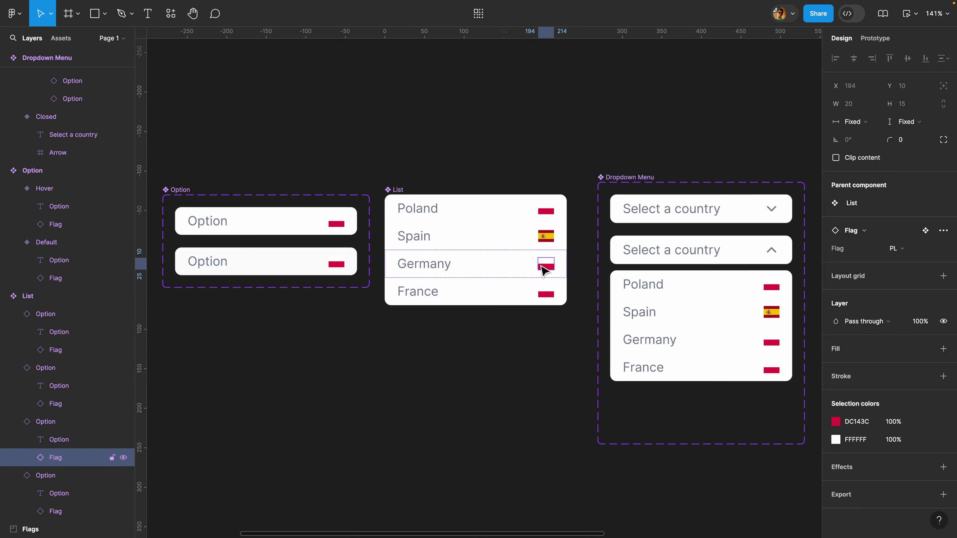
pyautogui.click(898, 248)
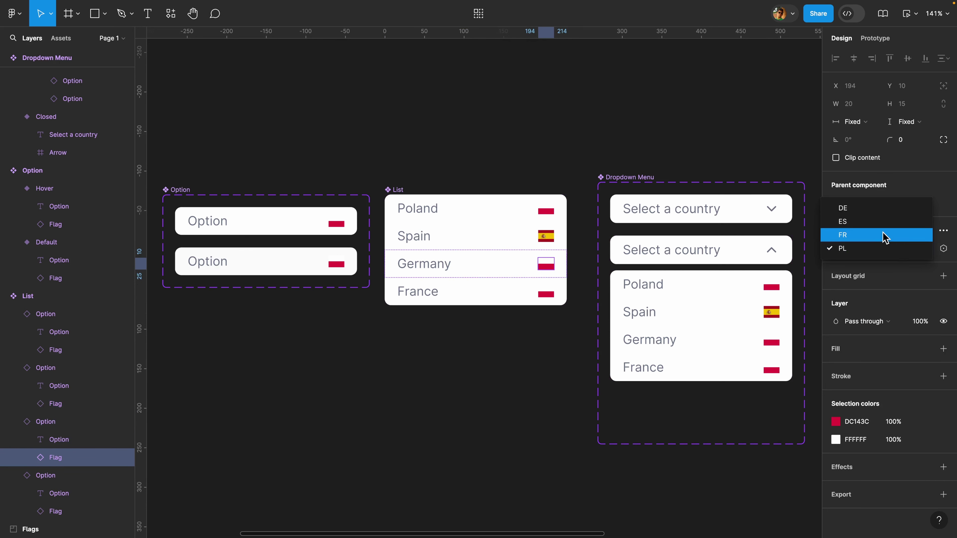
pyautogui.click(884, 208)
pyautogui.click(546, 291)
pyautogui.click(898, 249)
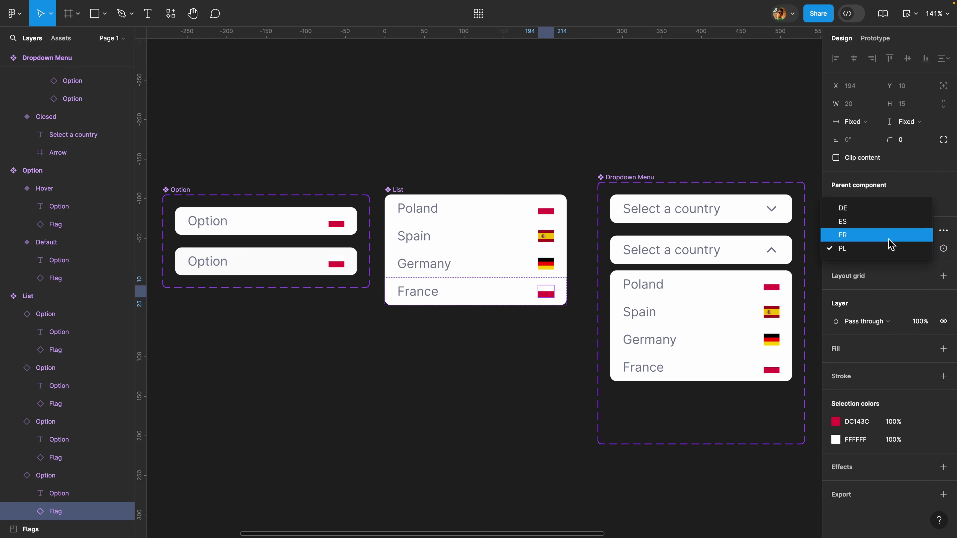
pyautogui.click(883, 234)
pyautogui.click(591, 140)
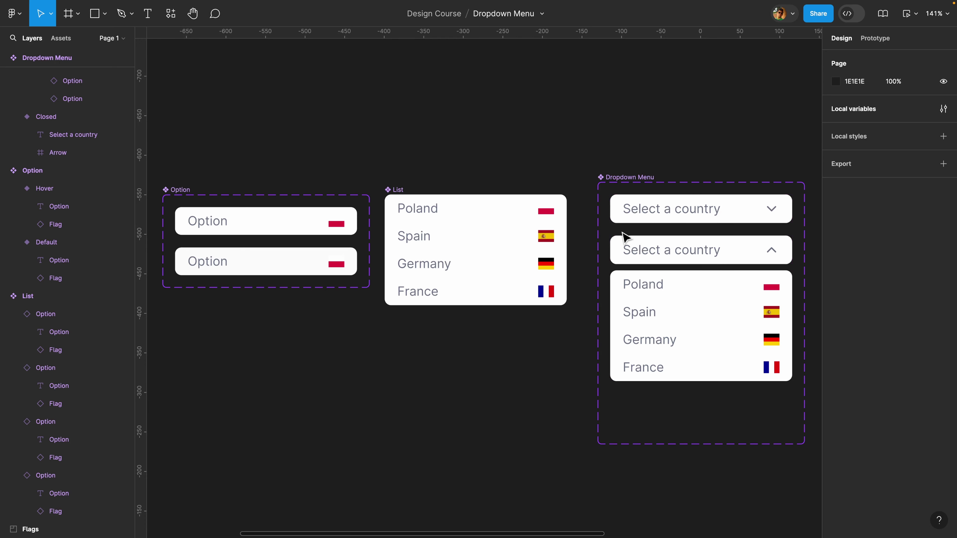
pyautogui.hscroll(3, 576, 204)
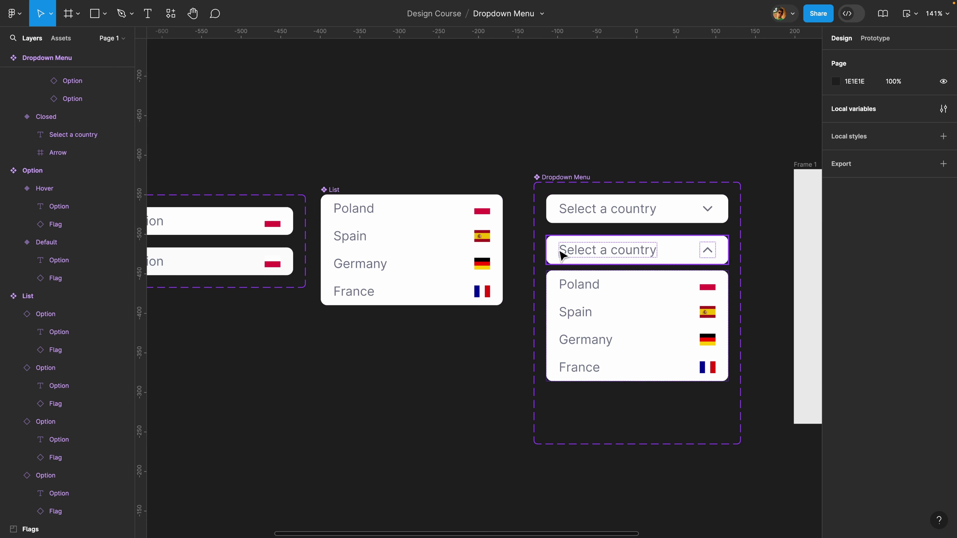
# Step: Put the Polish flag before 'Select a country' in the Closed header, wrapped in auto layout with gap 12
pyautogui.click(483, 214)
pyautogui.doubleClick(483, 213)
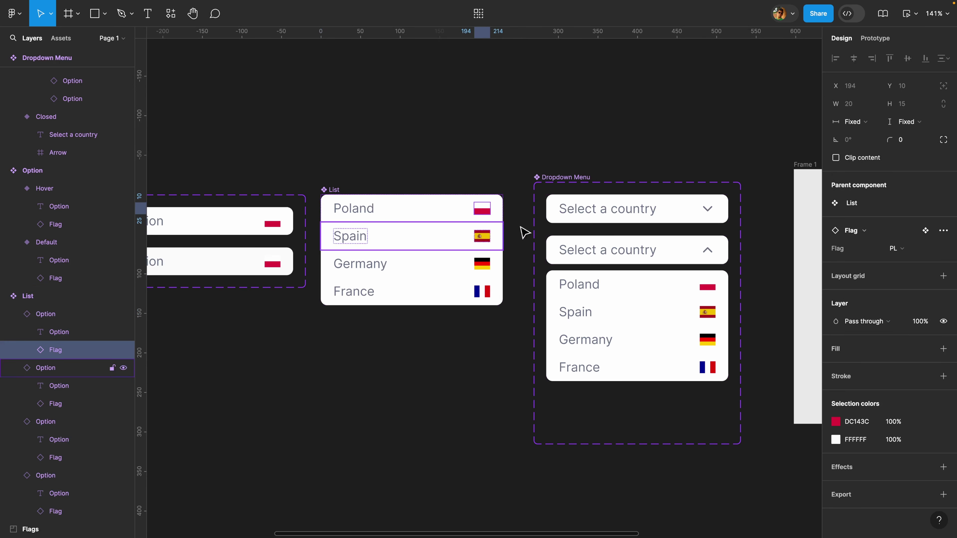
pyautogui.click(603, 216)
pyautogui.hotkey('ctrl', 'v')
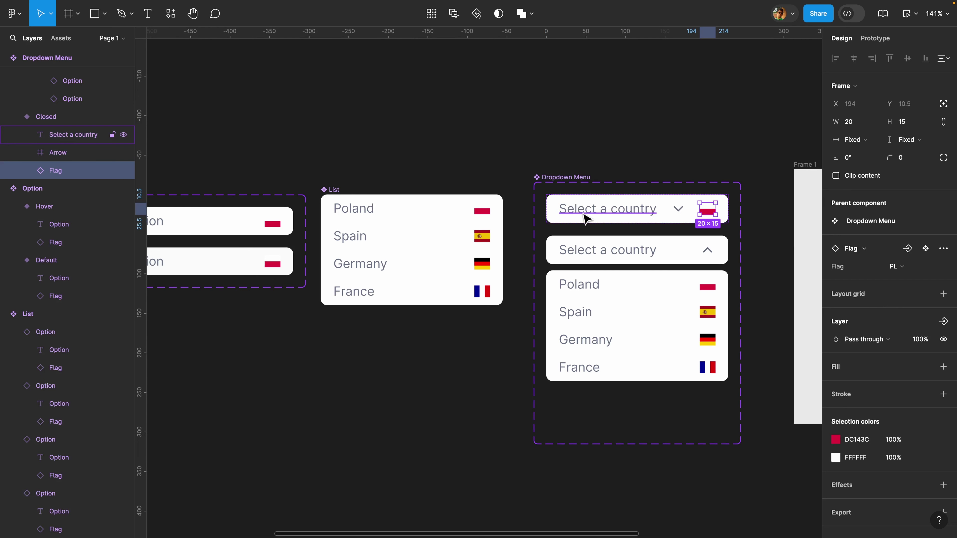
pyautogui.press('Left')
pyautogui.press('Left')
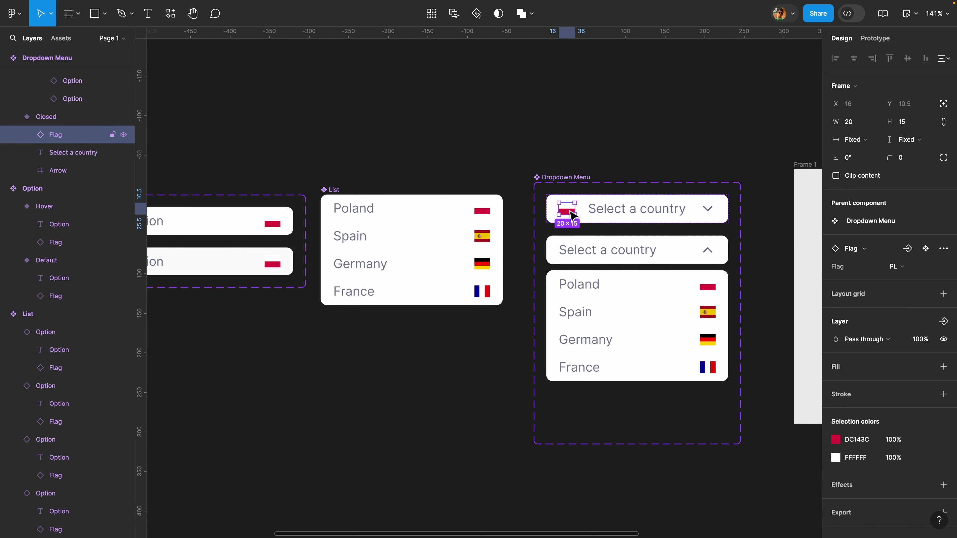
pyautogui.scroll(5, 627, 214)
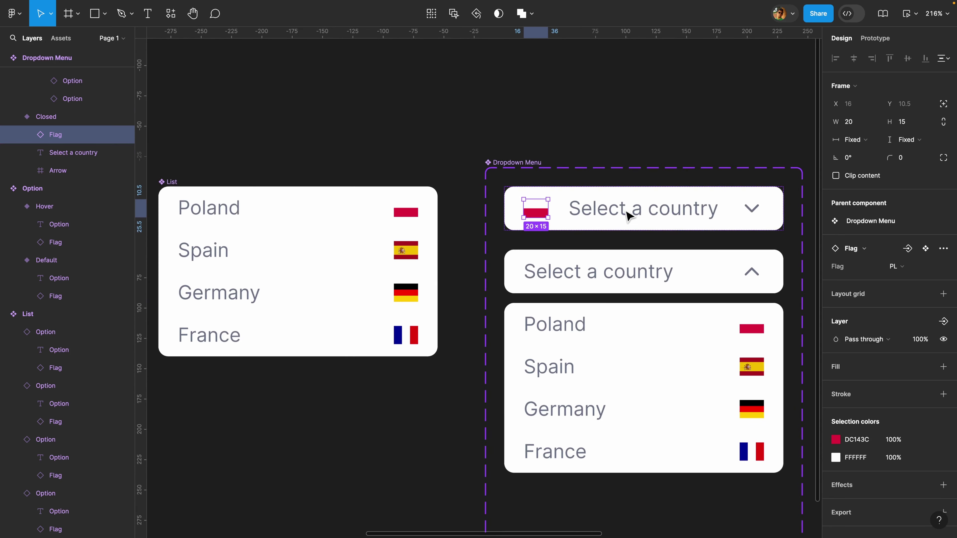
pyautogui.keyDown('shift'); pyautogui.click(587, 214); pyautogui.keyUp('shift')
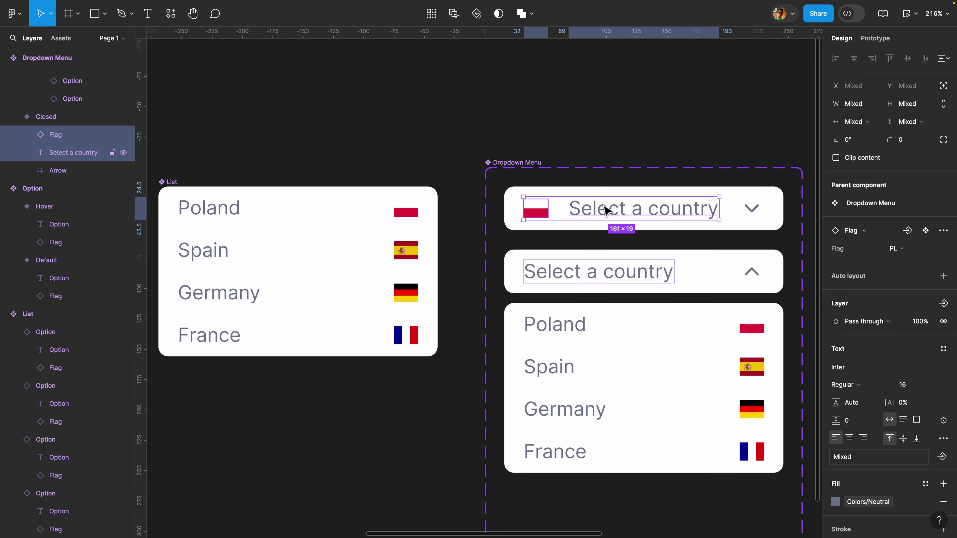
pyautogui.hotkey('shift', 'a')
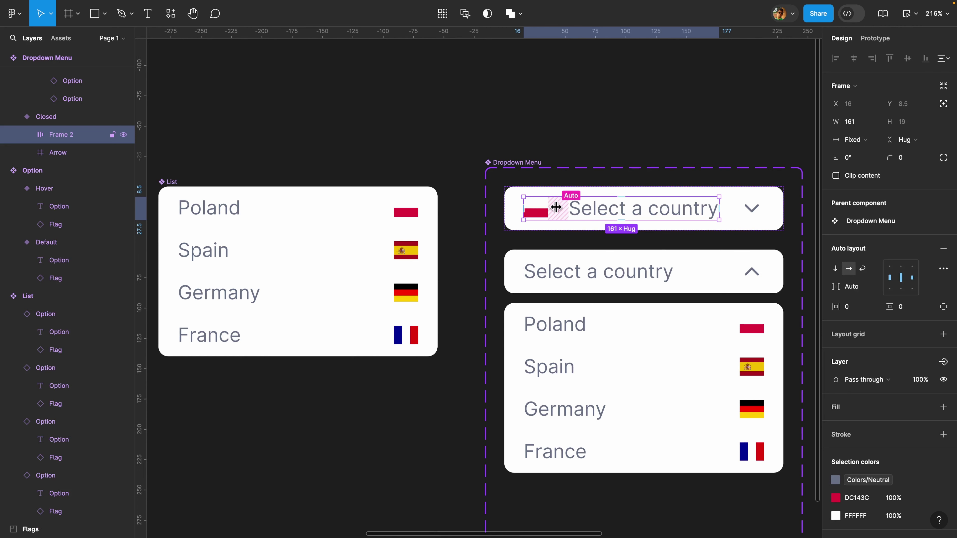
pyautogui.click(854, 290)
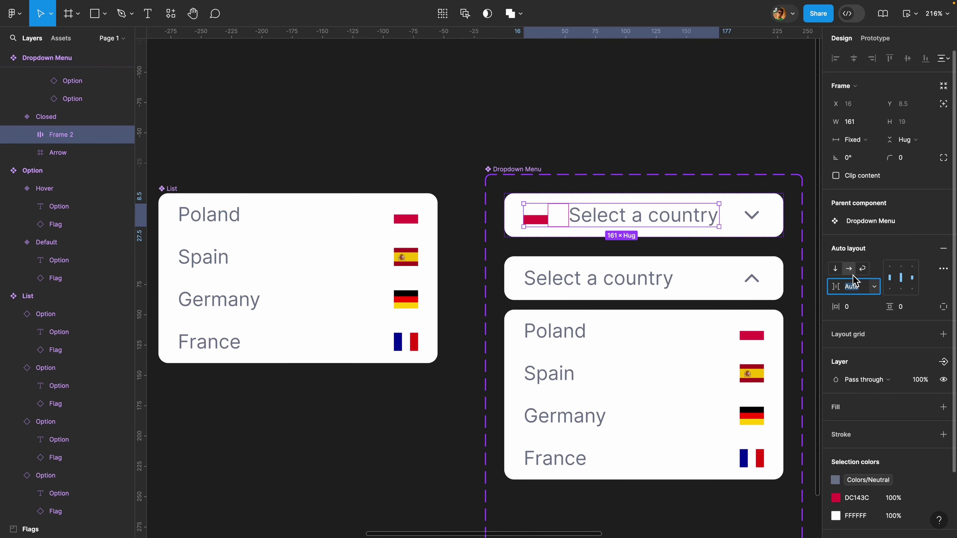
pyautogui.write('12')
pyautogui.press('Return')
# Step: Put the flag before the Opened header's text, wrapped in auto layout with gap 8
pyautogui.click(538, 214)
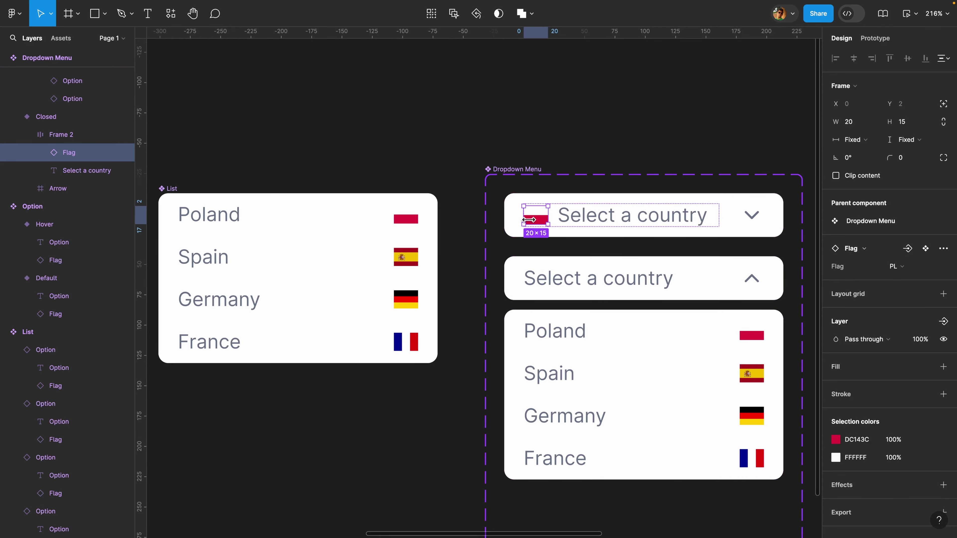
pyautogui.click(540, 265)
pyautogui.hotkey('ctrl', 'v')
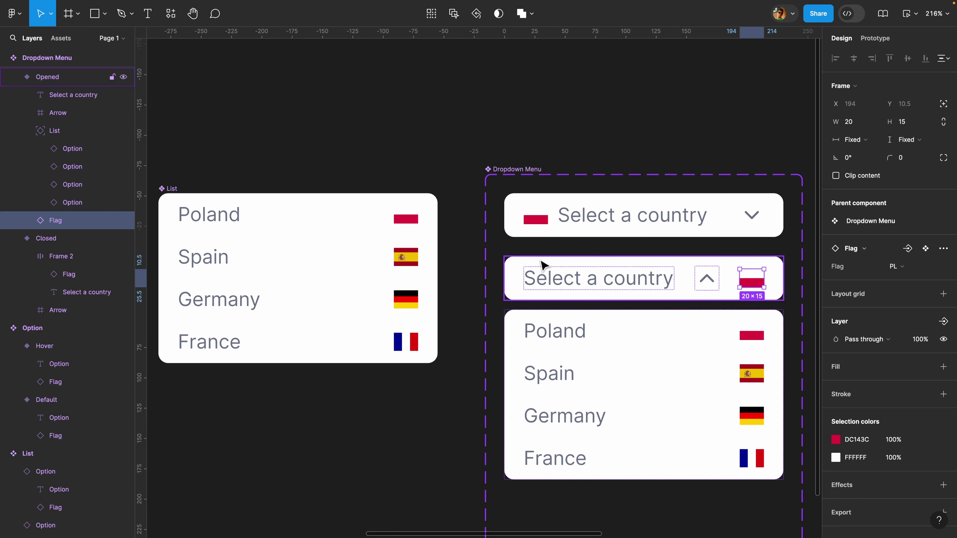
pyautogui.press('Left')
pyautogui.press('Left')
pyautogui.press('Left')
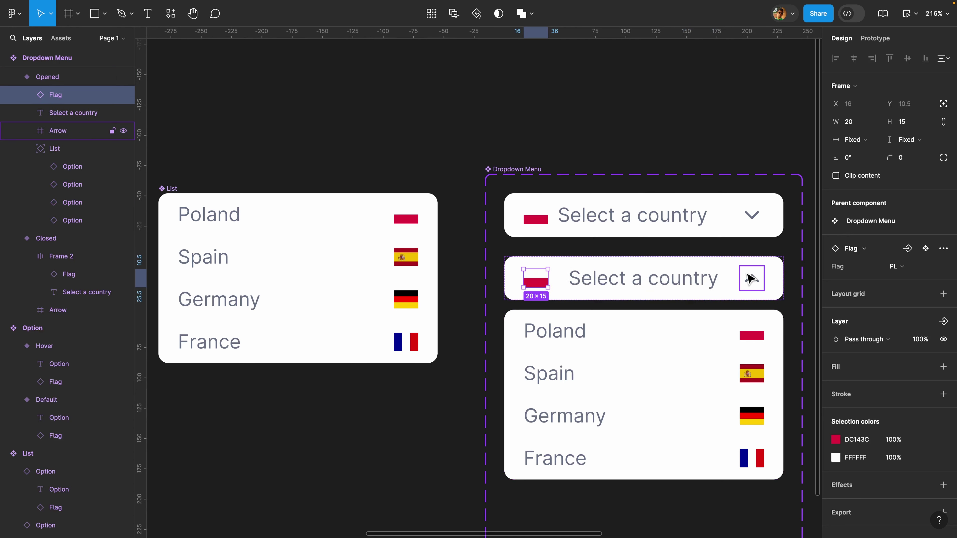
pyautogui.keyDown('shift'); pyautogui.click(587, 280); pyautogui.keyUp('shift')
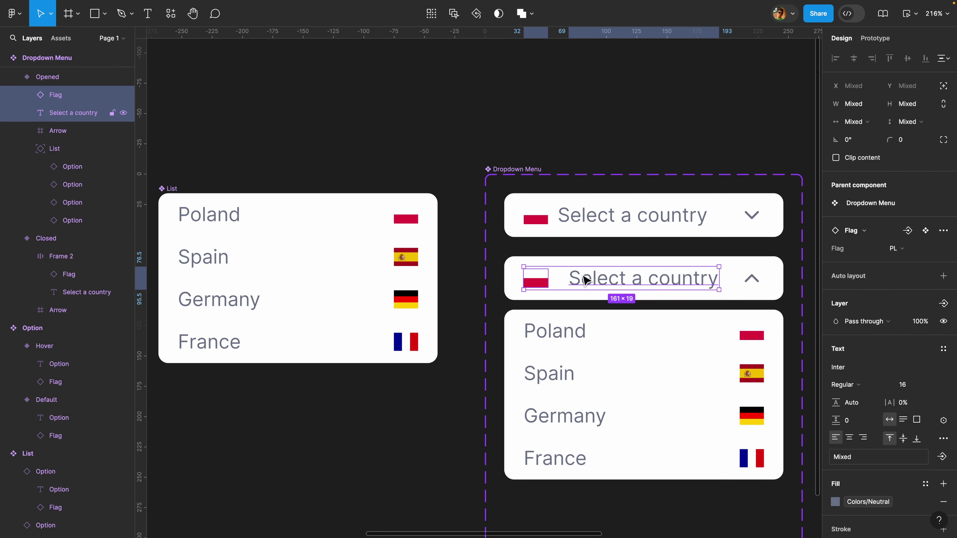
pyautogui.hotkey('shift', 'a')
pyautogui.click(863, 287)
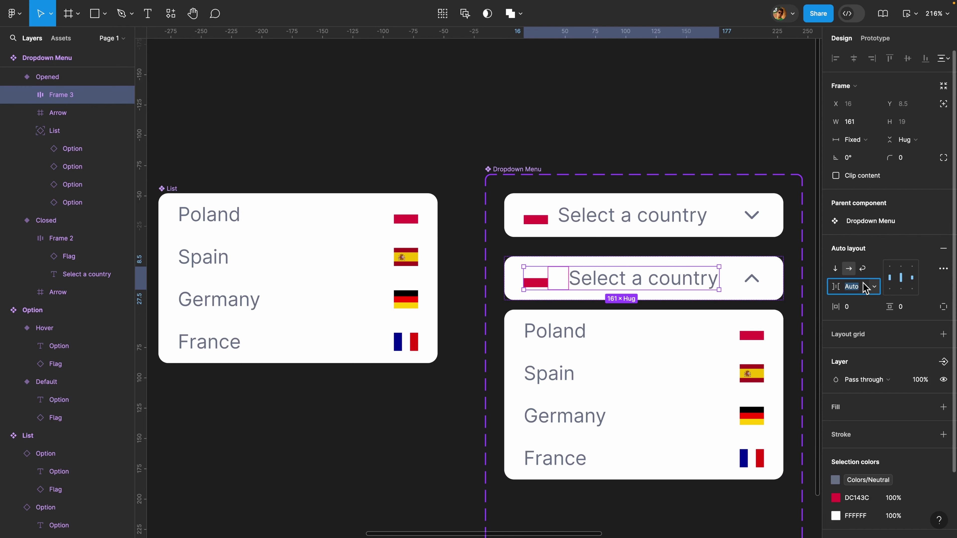
pyautogui.write('8')
pyautogui.press('Return')
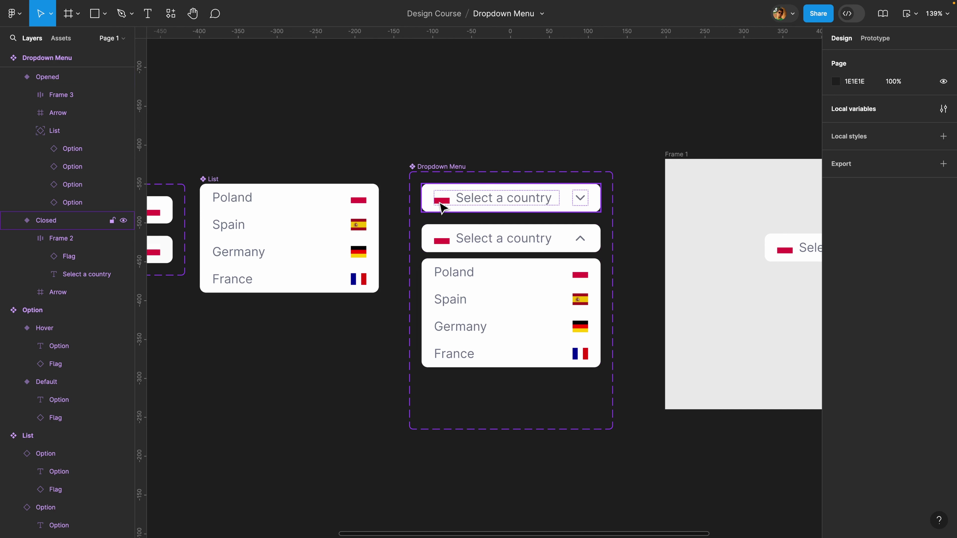
pyautogui.click(519, 287)
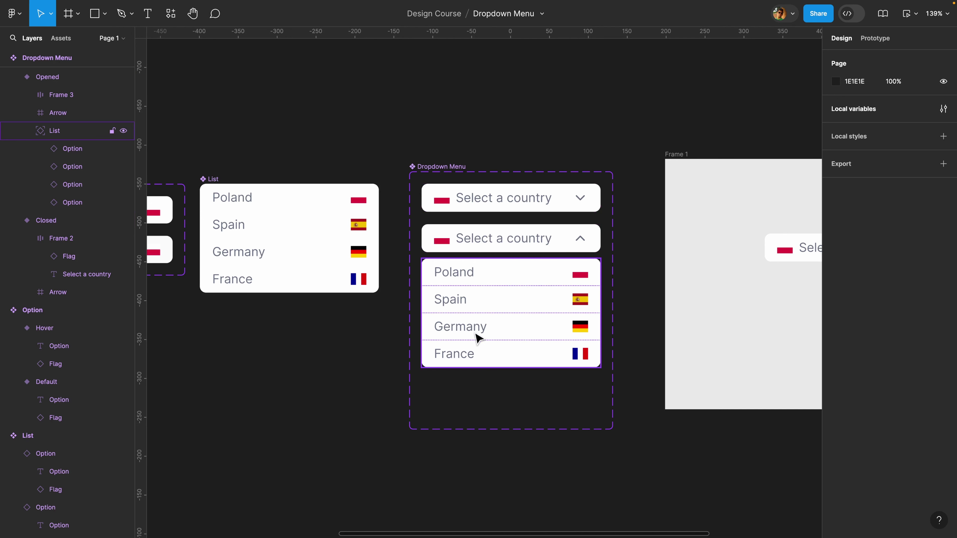
pyautogui.click(472, 113)
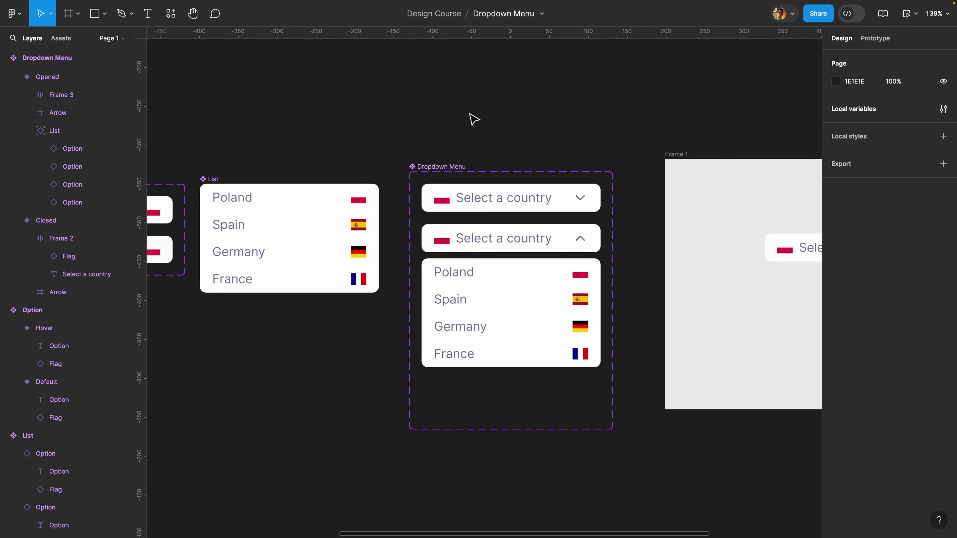
# Step: Create a text variable named Flag with value PL, matching the Flag component's PL variant
pyautogui.click(944, 110)
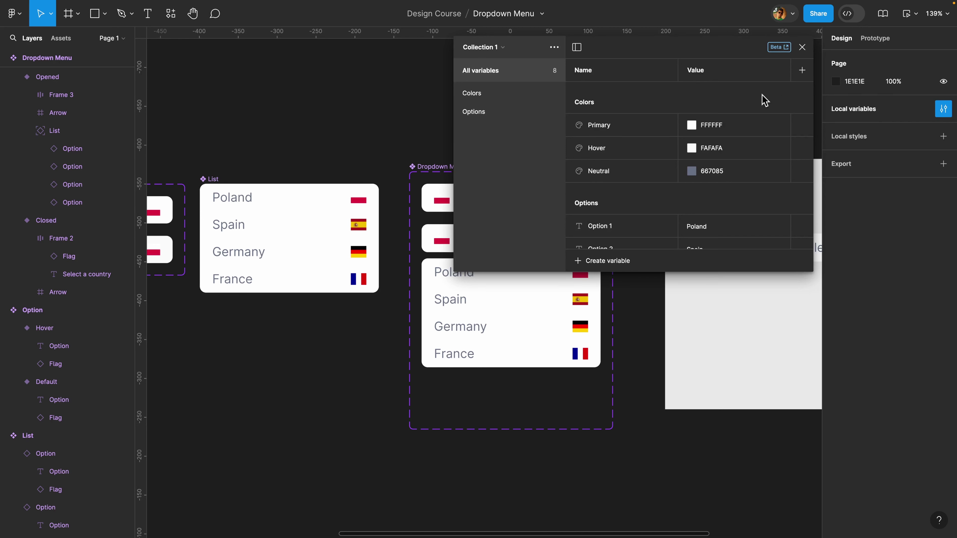
pyautogui.click(601, 263)
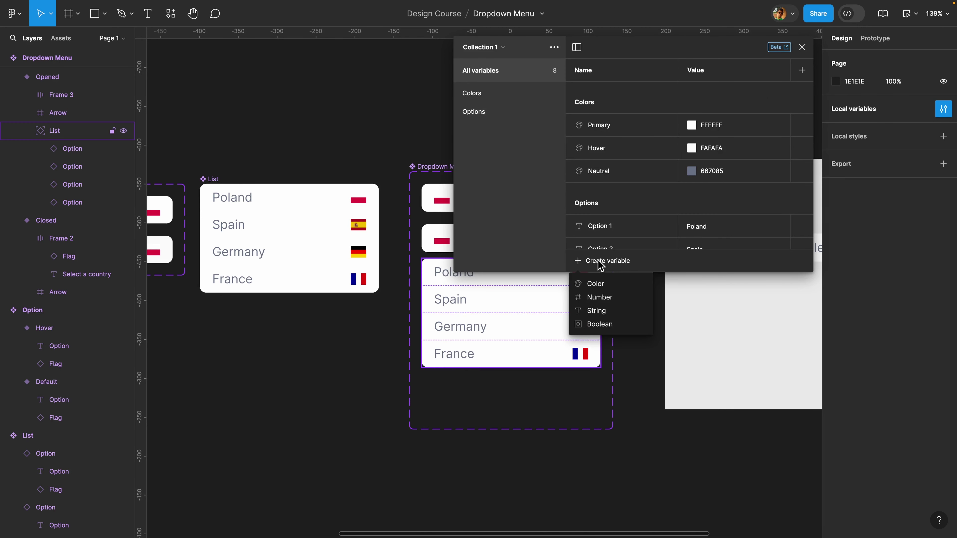
pyautogui.click(596, 310)
pyautogui.write('Flag')
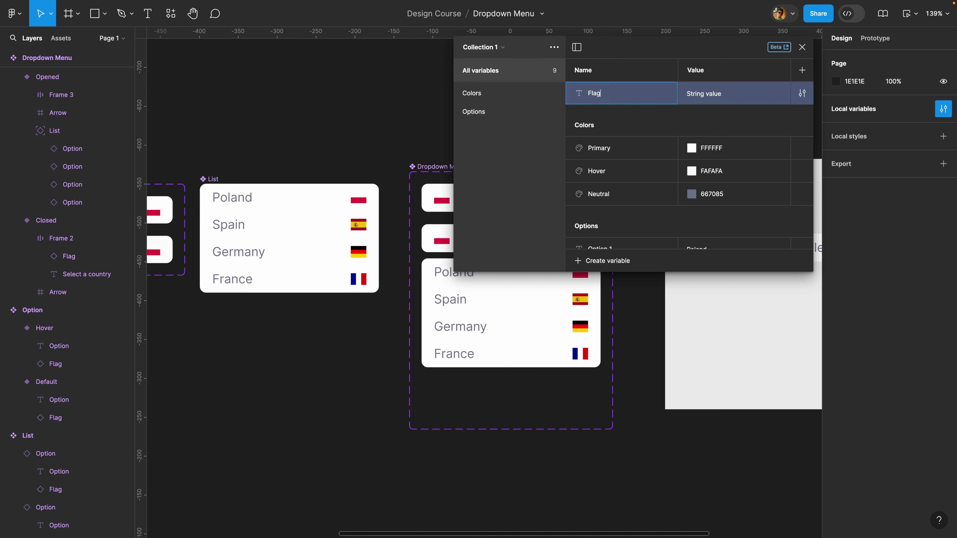
pyautogui.press('Tab')
pyautogui.write('PL')
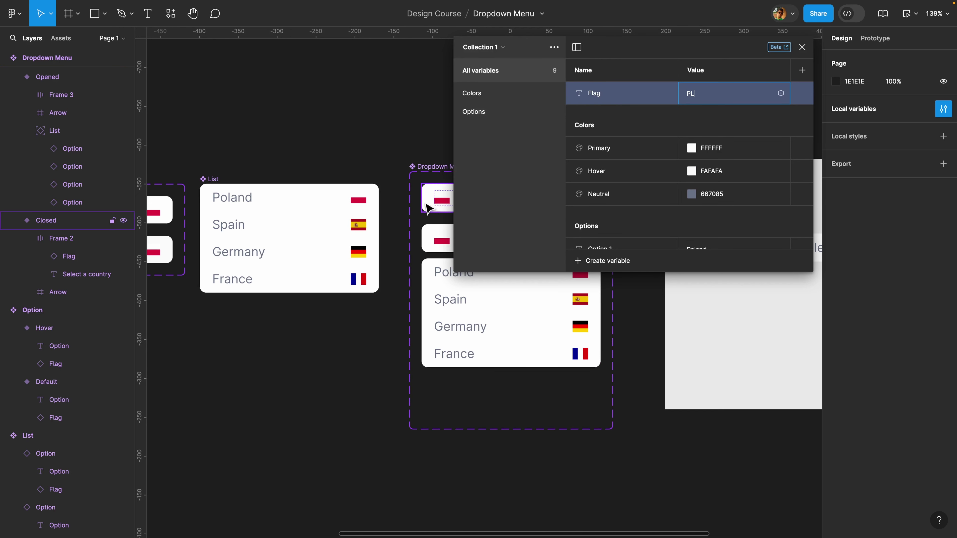
pyautogui.click(305, 154)
pyautogui.hscroll(-15, 307, 154)
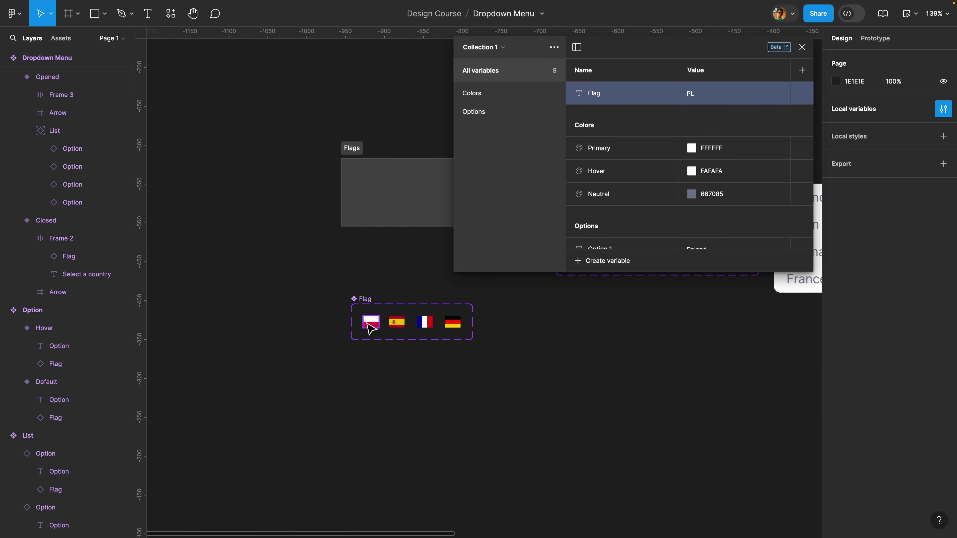
pyautogui.click(371, 326)
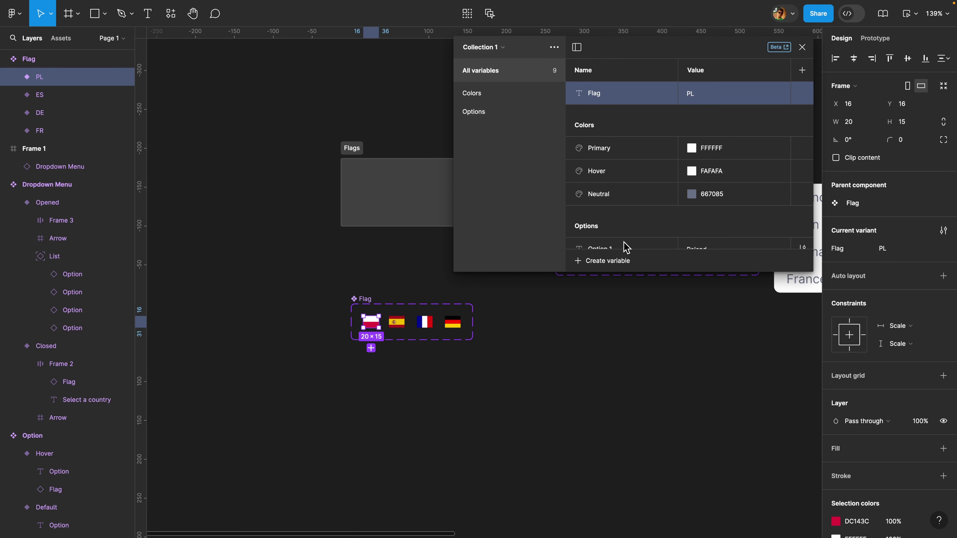
pyautogui.hscroll(15, 436, 175)
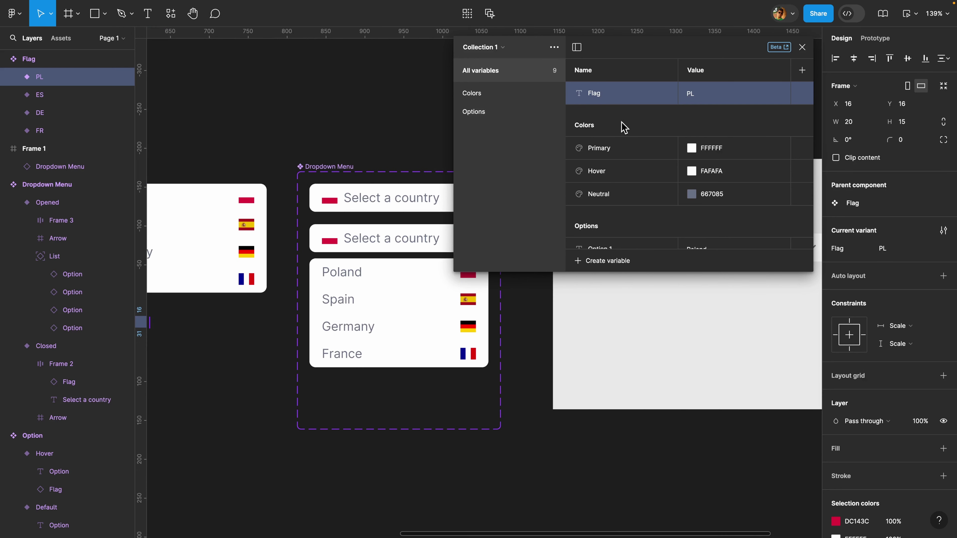
# Step: Add a Boolean variable named Show Flag, left at False, and close the variables list
pyautogui.click(588, 262)
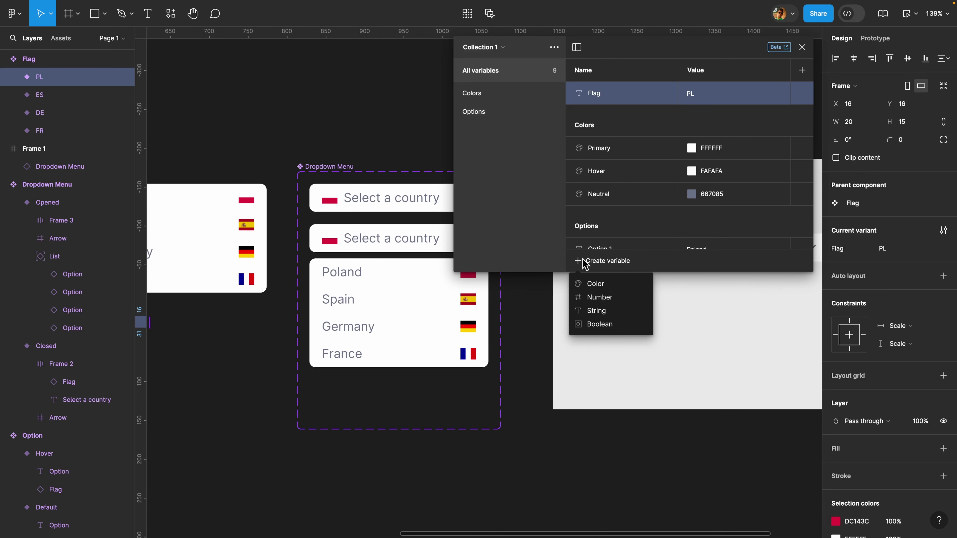
pyautogui.click(595, 324)
pyautogui.write('Show Flag')
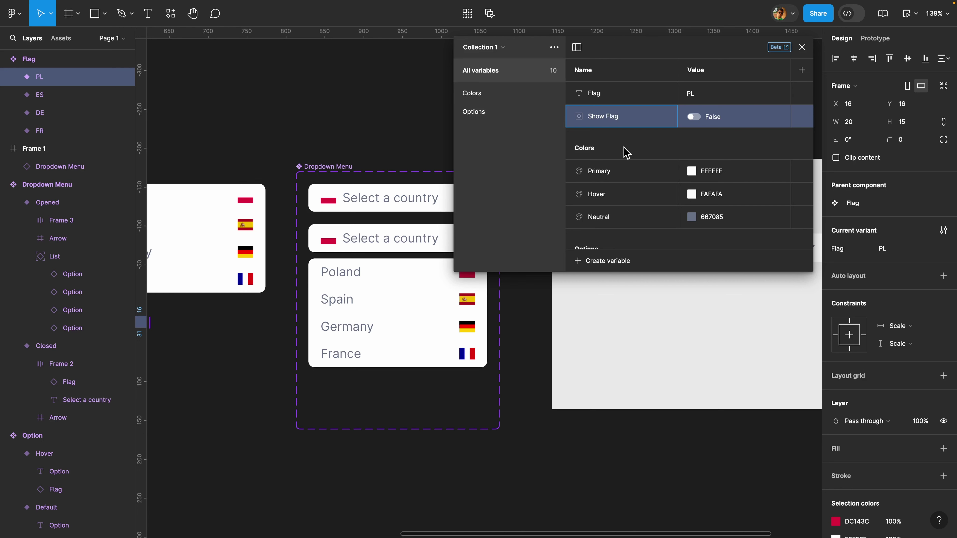
pyautogui.press('Return')
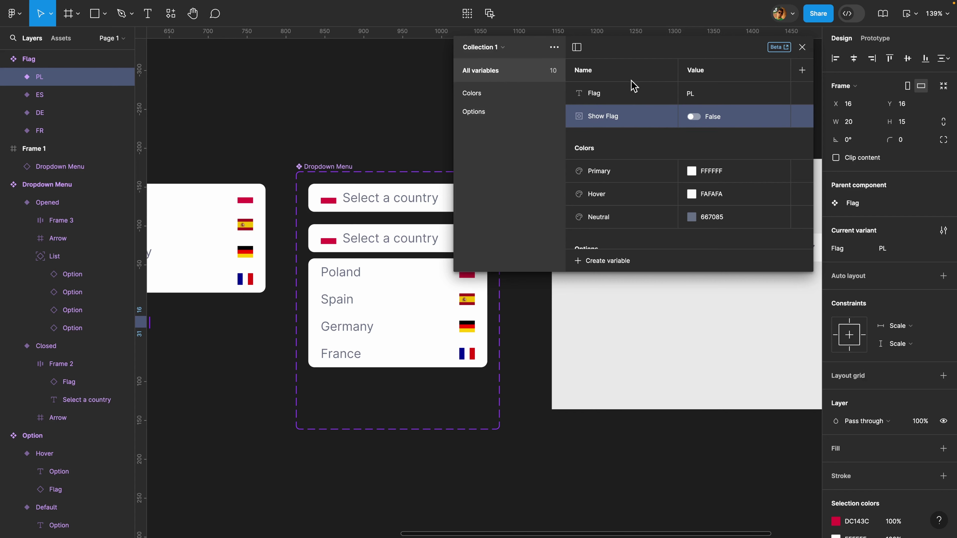
pyautogui.click(803, 47)
pyautogui.click(328, 200)
# Step: Bind the Closed header flag's layer visibility to the Show Flag variable, hiding it
pyautogui.scroll(2, 374, 208)
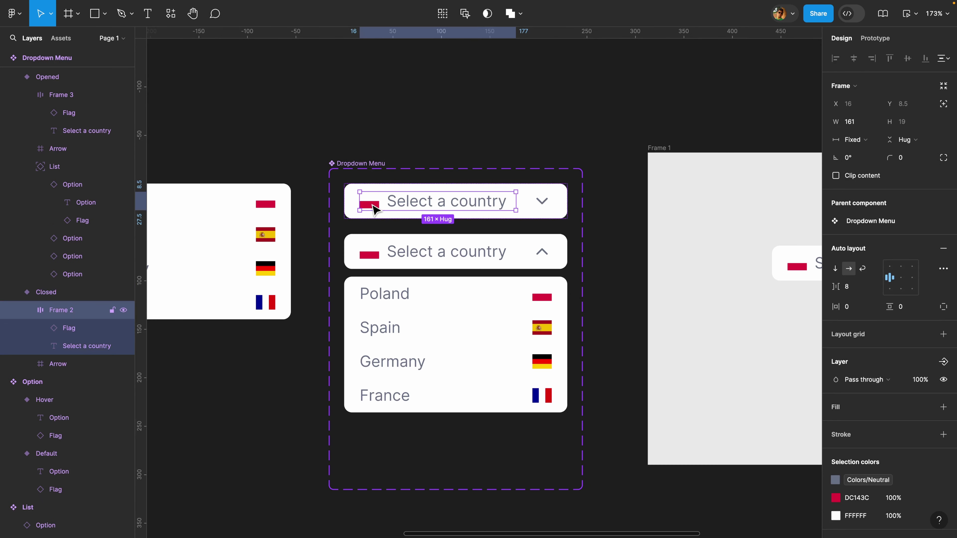
pyautogui.click(374, 208)
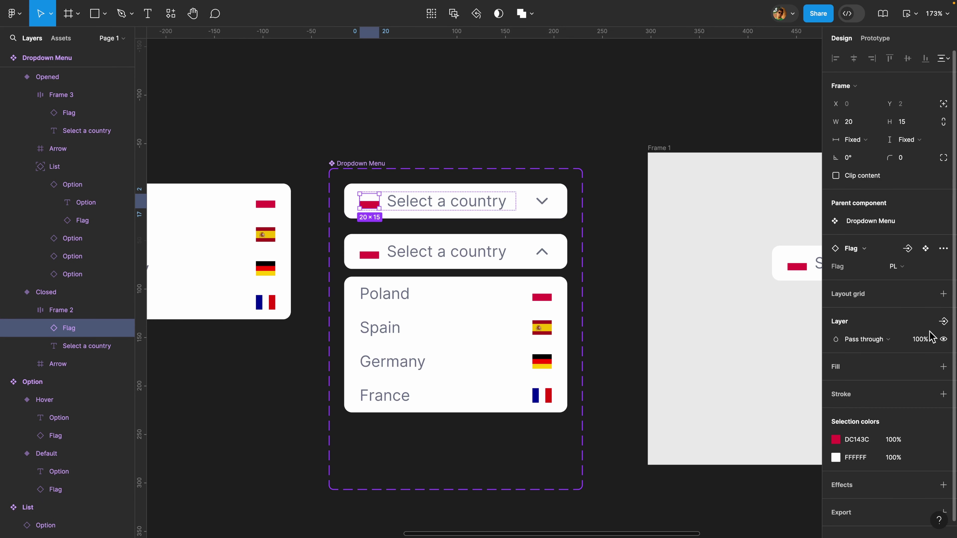
pyautogui.scroll(-1, 861, 323)
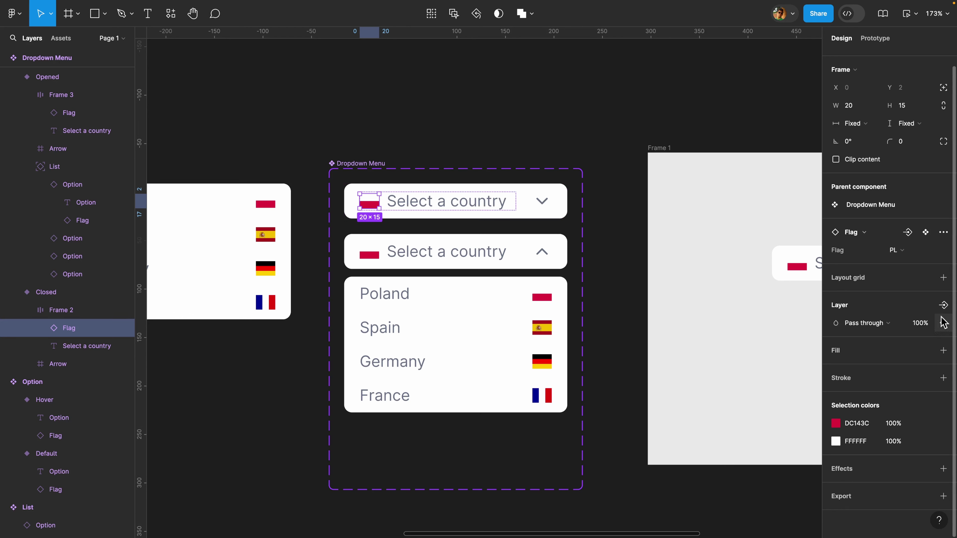
pyautogui.click(944, 326)
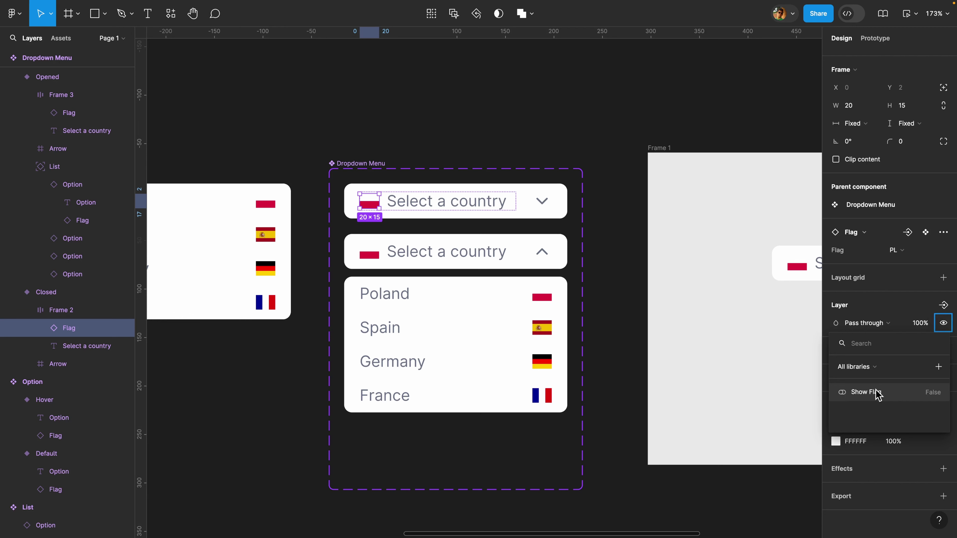
pyautogui.click(866, 393)
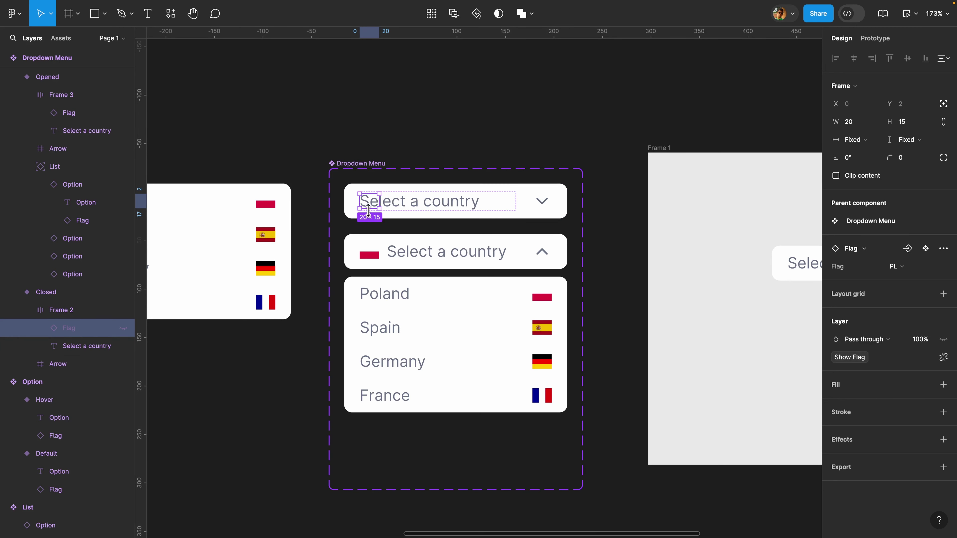
pyautogui.click(515, 136)
pyautogui.click(944, 108)
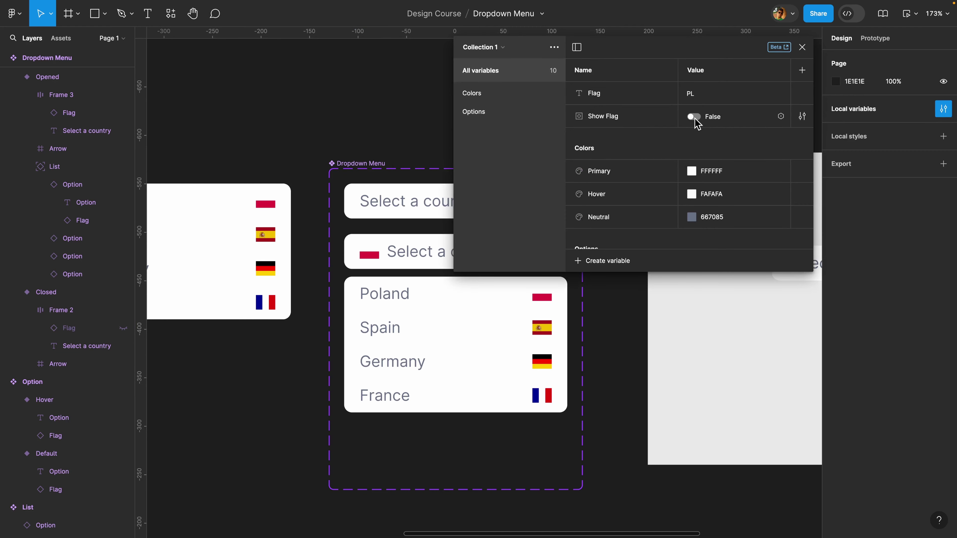
# Step: Toggle Show Flag to True and back to False, then close the variables list
pyautogui.click(694, 117)
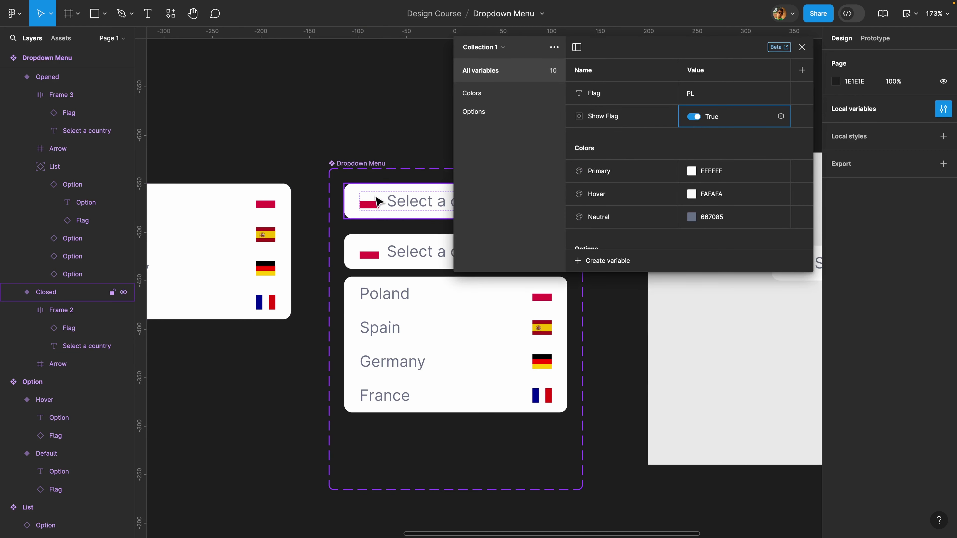
pyautogui.click(695, 118)
pyautogui.click(802, 47)
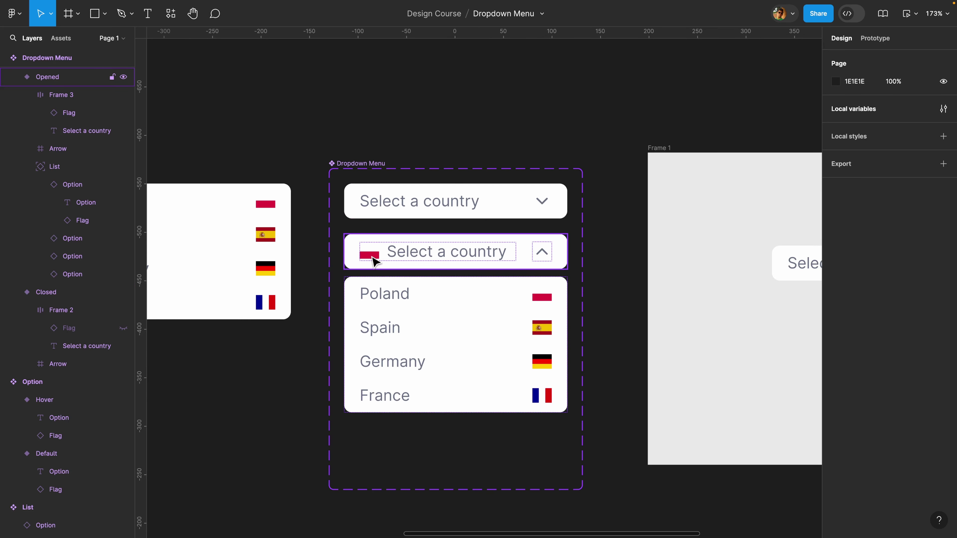
pyautogui.doubleClick(374, 257)
pyautogui.click(374, 256)
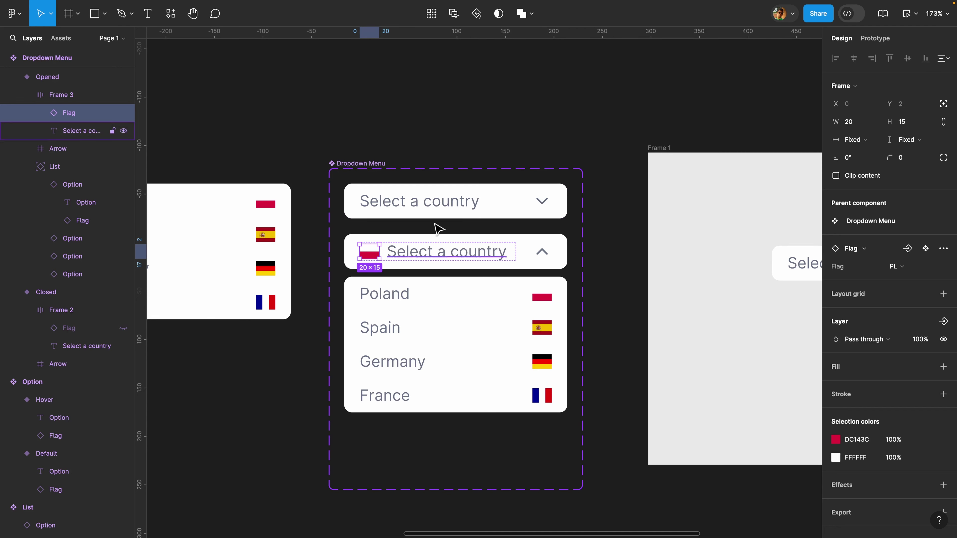
pyautogui.click(590, 124)
# Step: Bind the Opened header flag's variant property to the Flag text variable
pyautogui.press('f')
pyautogui.press('v')
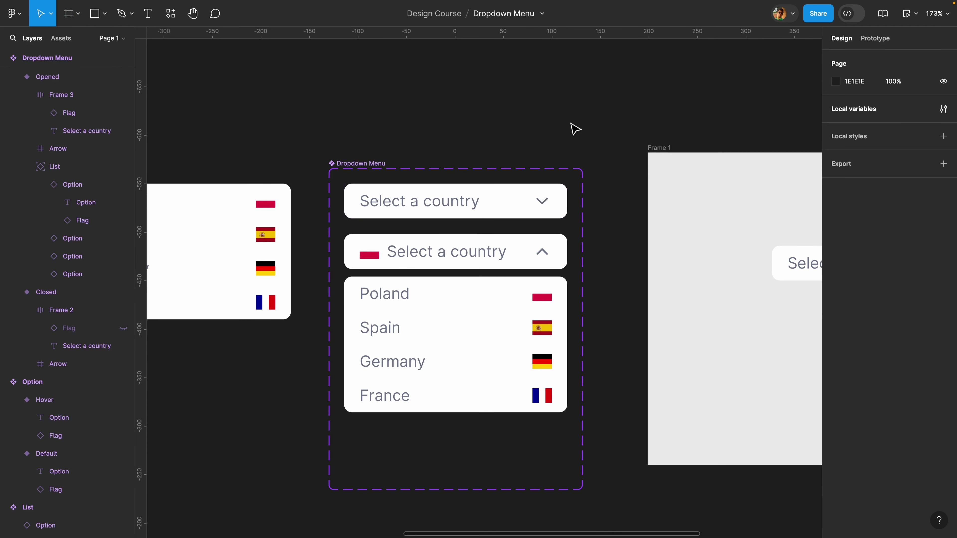
pyautogui.click(376, 258)
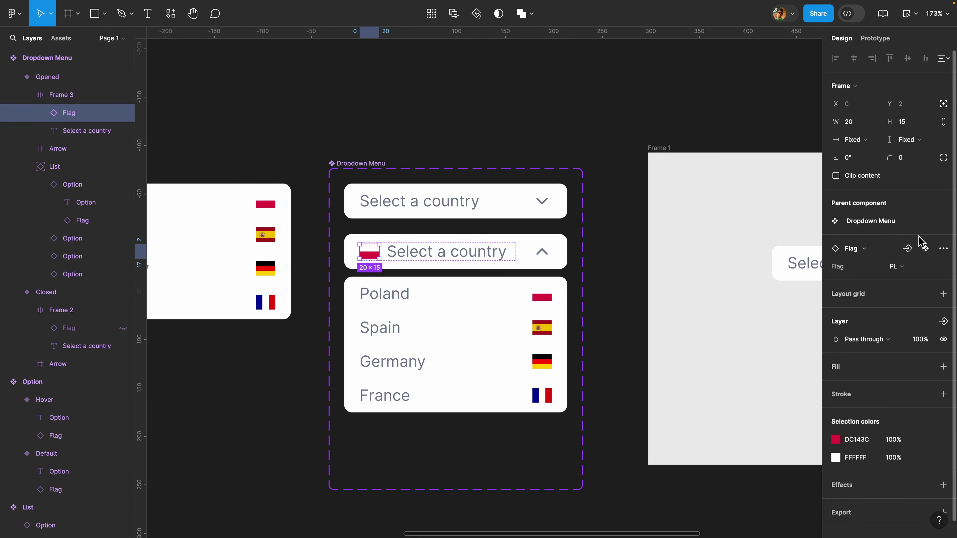
pyautogui.click(897, 265)
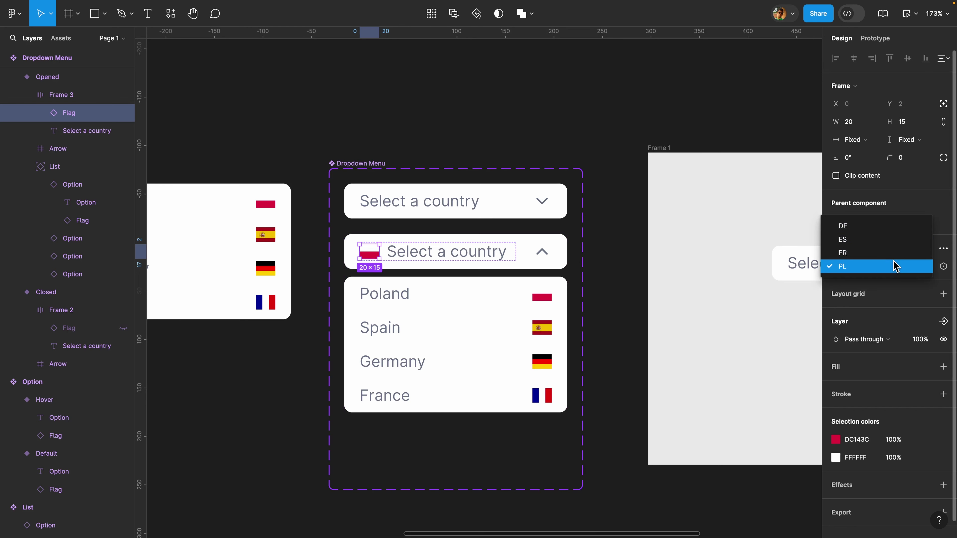
pyautogui.scroll(-3, 637, 125)
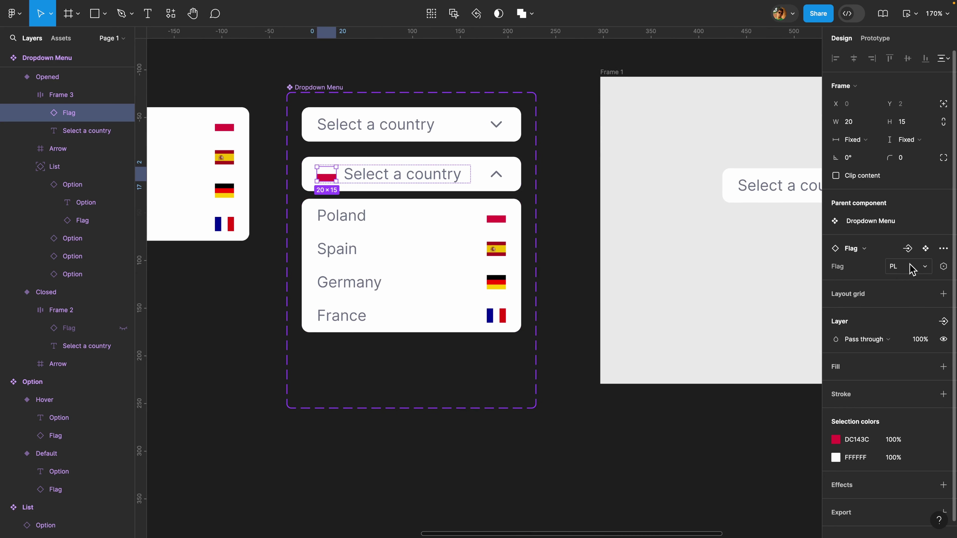
pyautogui.click(915, 277)
pyautogui.click(943, 281)
pyautogui.click(944, 267)
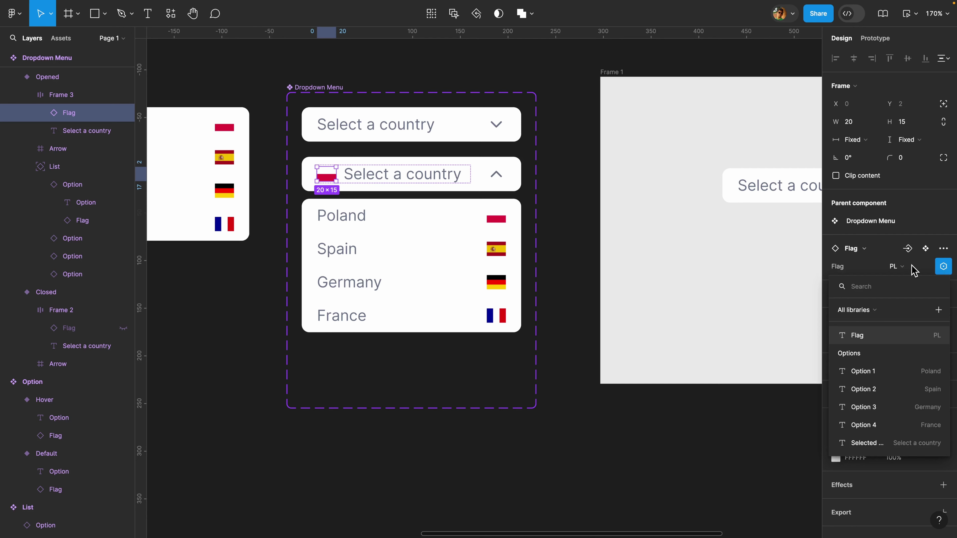
pyautogui.click(879, 335)
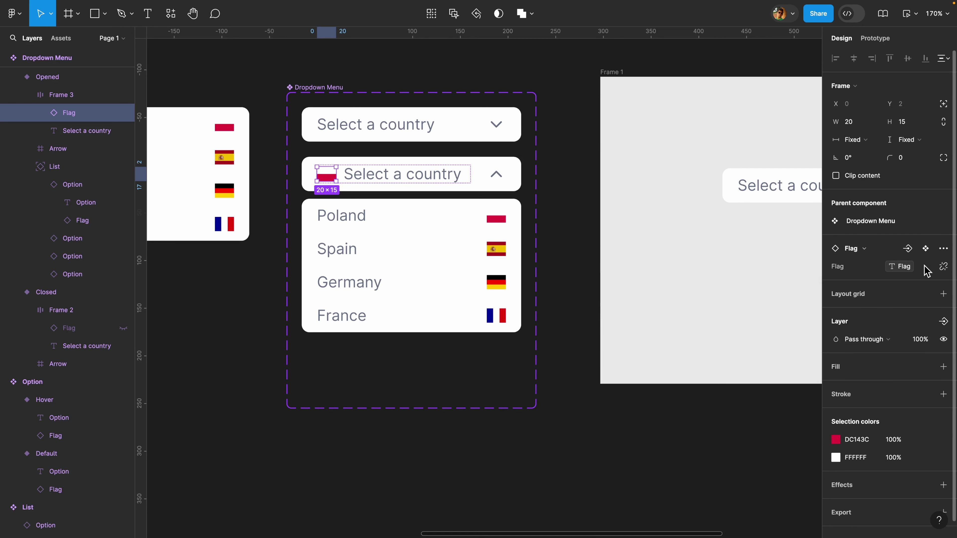
pyautogui.click(571, 130)
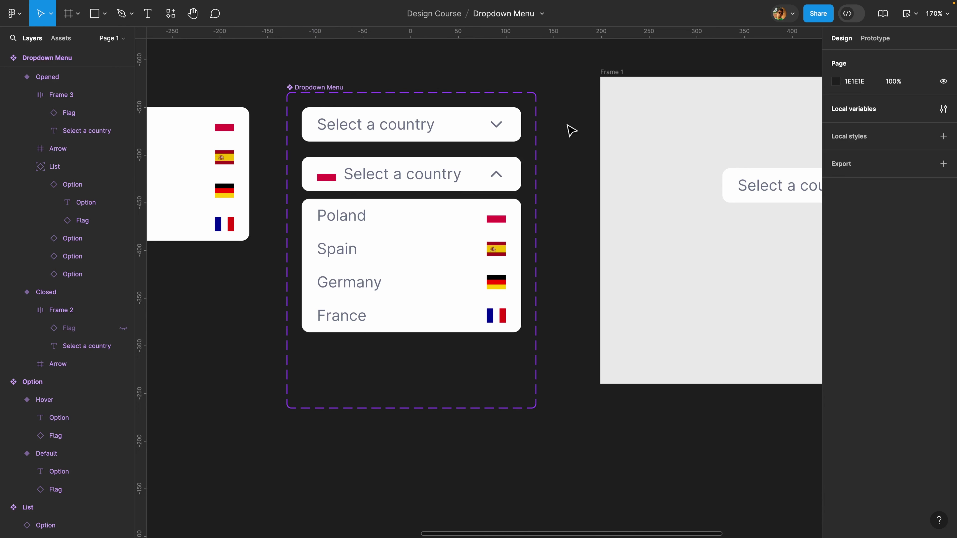
# Step: Try Flag values ES and FR on the Opened header flag, then restore PL
pyautogui.click(944, 109)
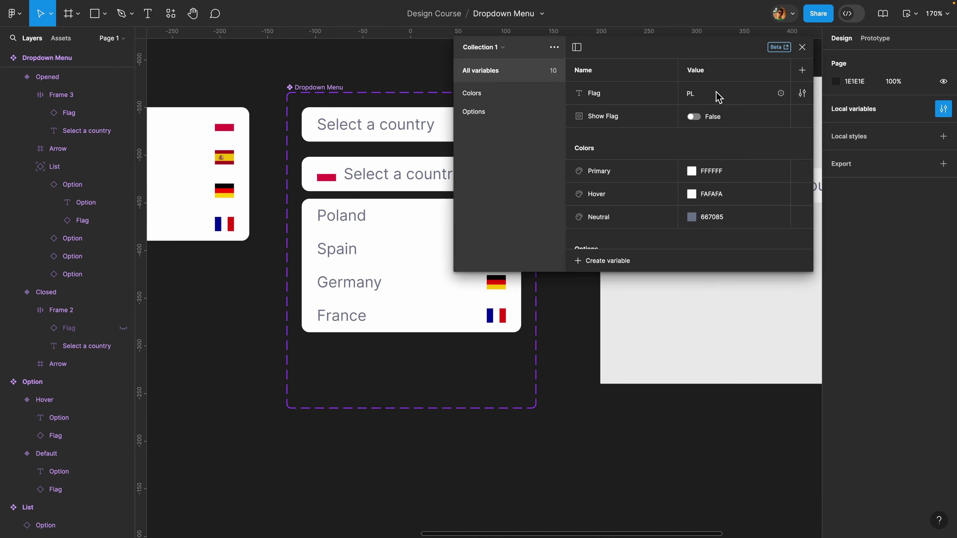
pyautogui.click(694, 97)
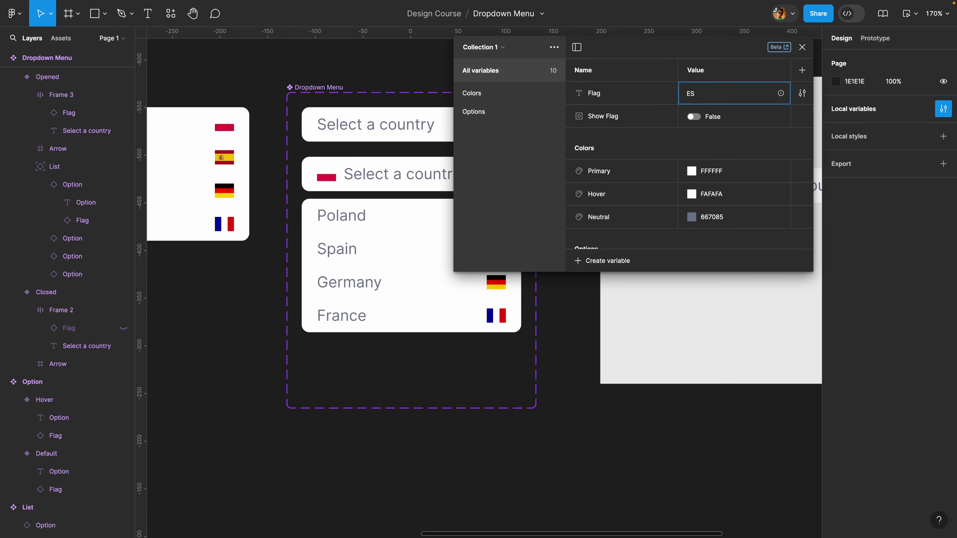
pyautogui.write('ES')
pyautogui.press('Return')
pyautogui.click(700, 95)
pyautogui.write('FR')
pyautogui.press('Return')
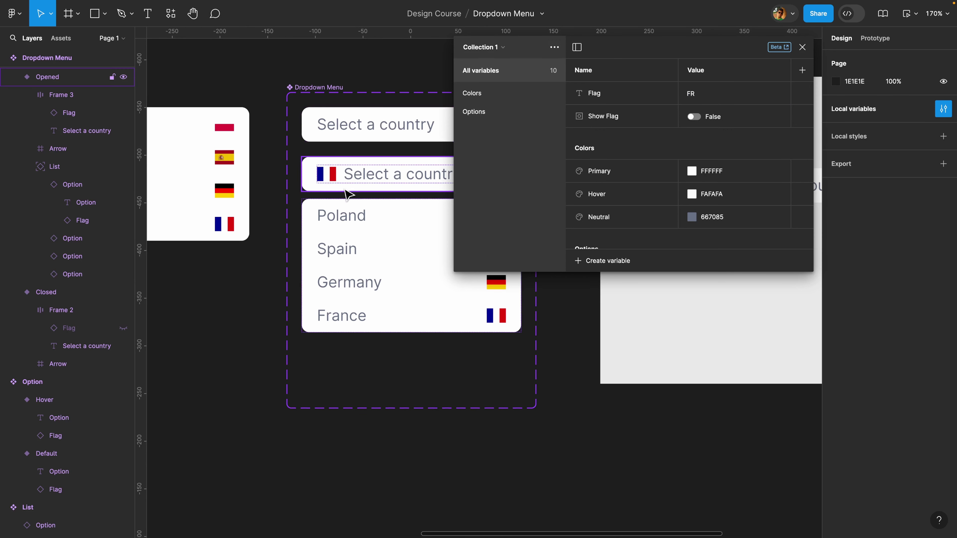
pyautogui.click(703, 94)
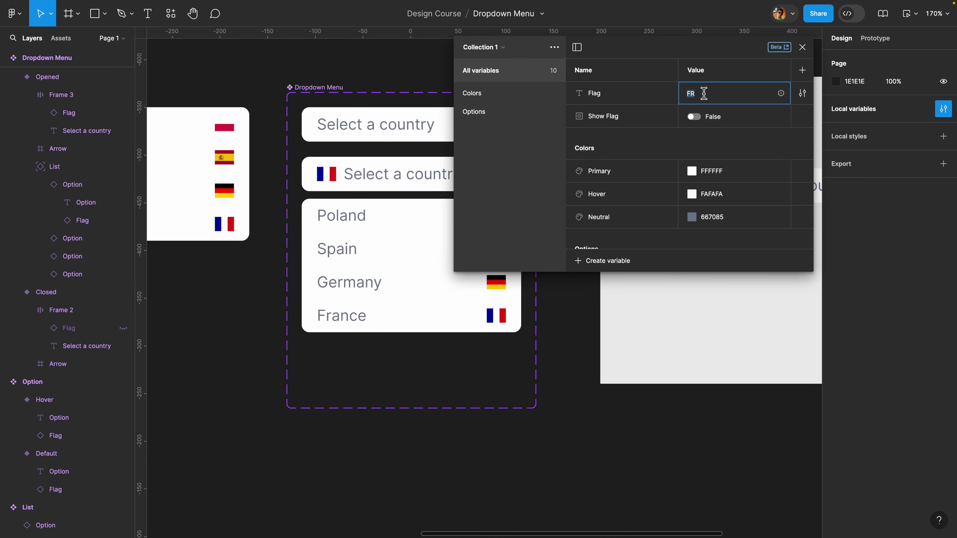
pyautogui.write('PL')
pyautogui.click(334, 180)
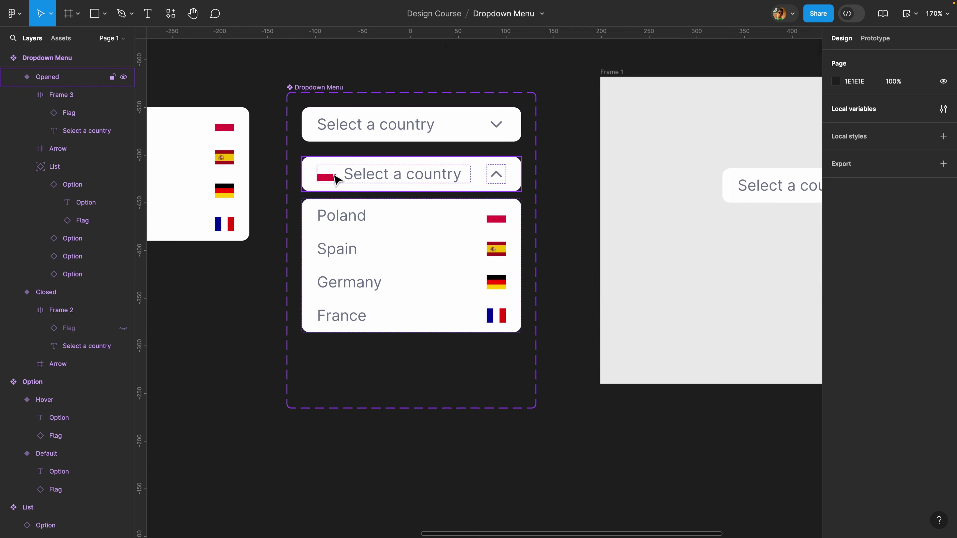
pyautogui.click(334, 181)
pyautogui.click(334, 180)
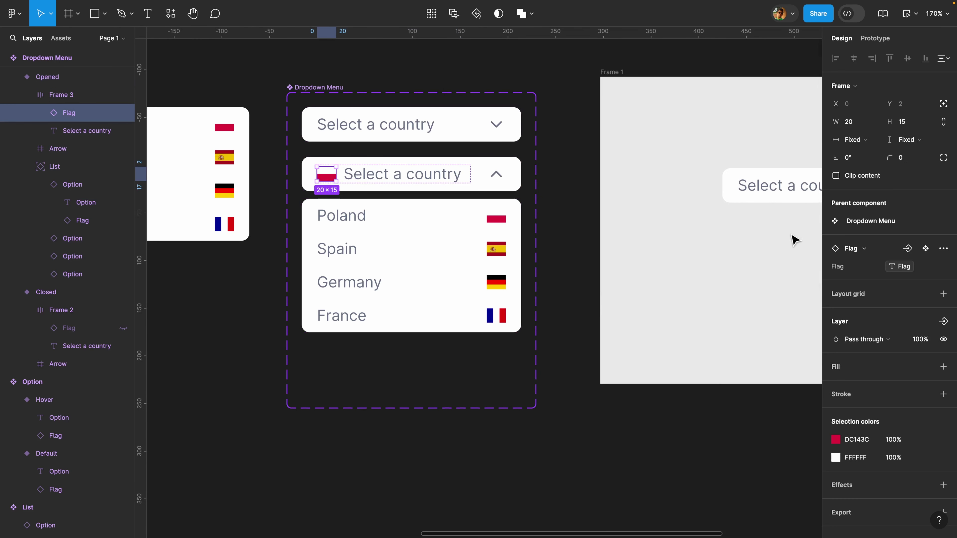
# Step: Bind the Opened header flag's layer visibility to Show Flag so it is hidden
pyautogui.scroll(-1, 916, 332)
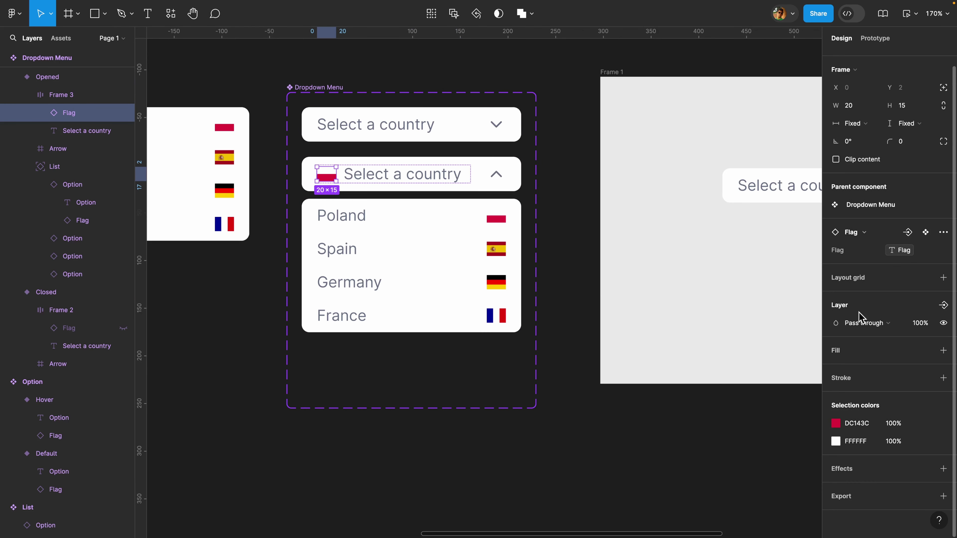
pyautogui.click(943, 324)
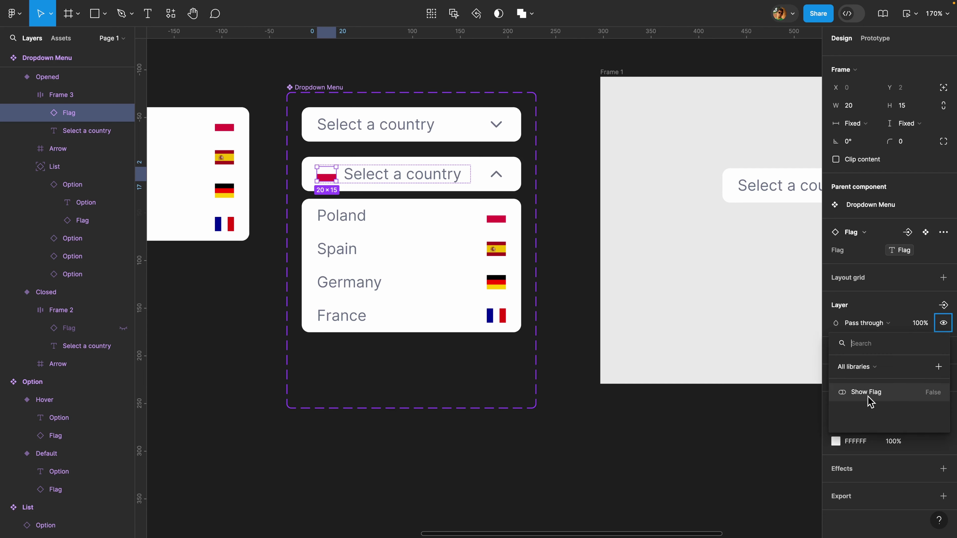
pyautogui.click(892, 397)
pyautogui.click(572, 301)
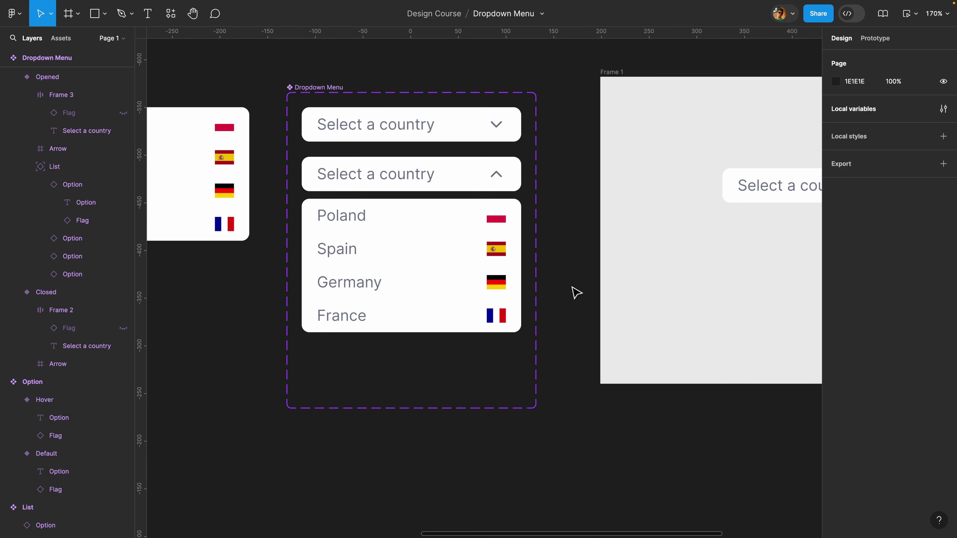
pyautogui.click(447, 218)
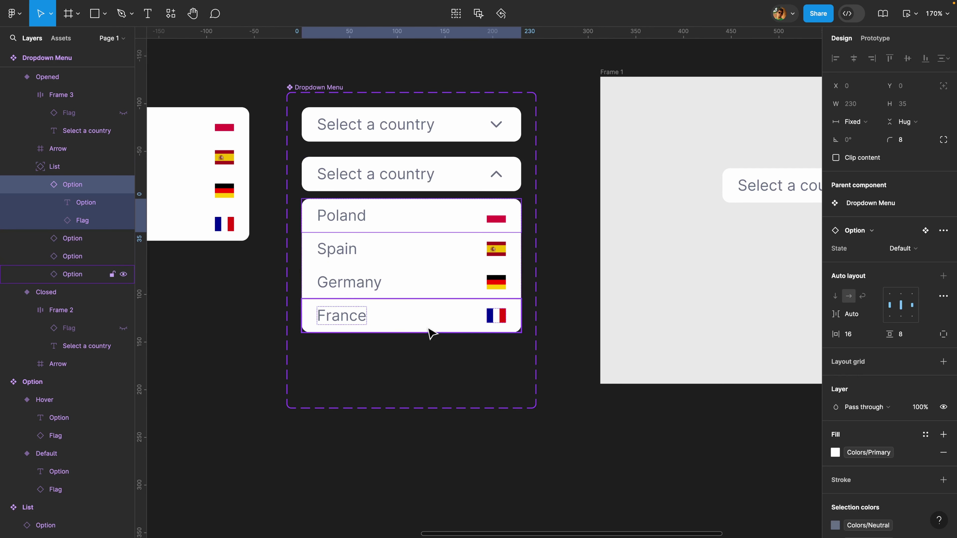
# Step: Add a Set variable action to Poland's click interaction that sets Show Flag to True
pyautogui.click(871, 39)
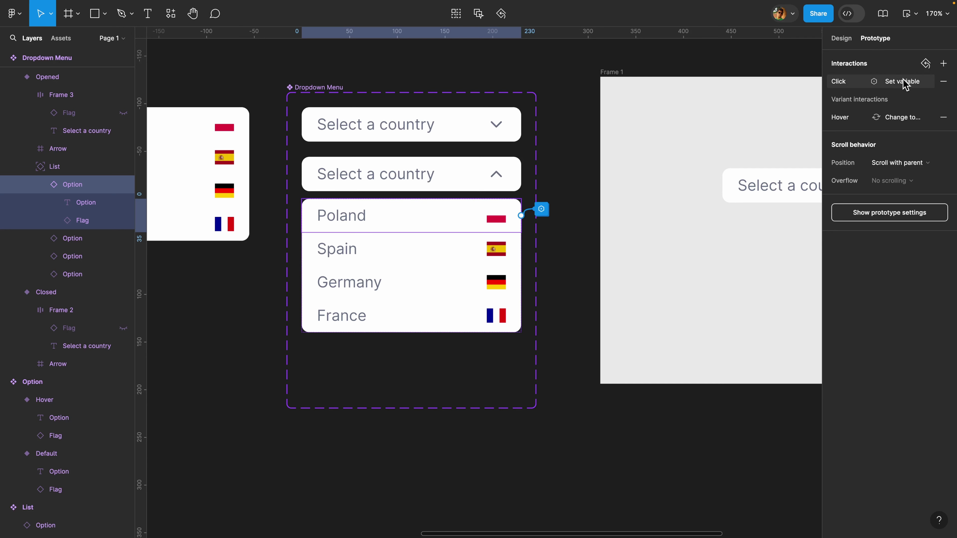
pyautogui.click(851, 86)
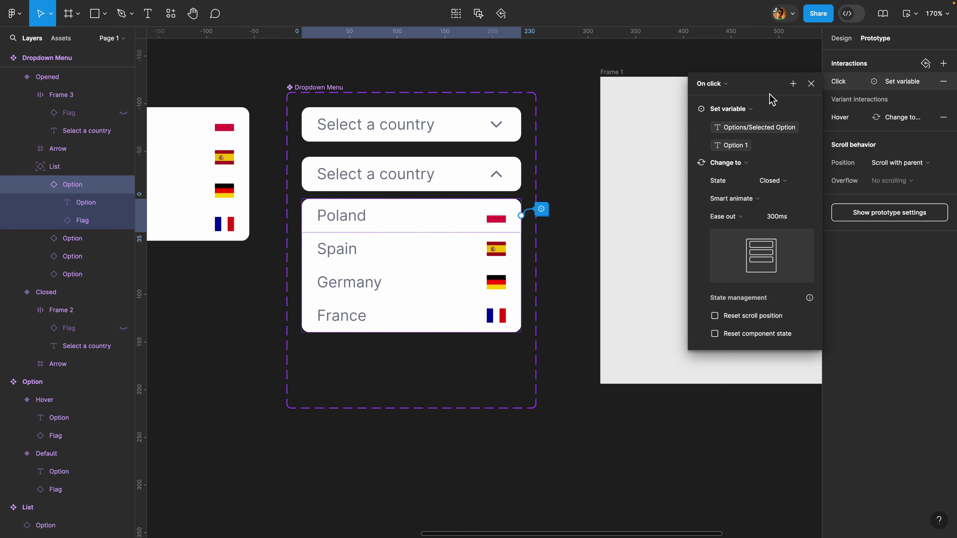
pyautogui.click(793, 84)
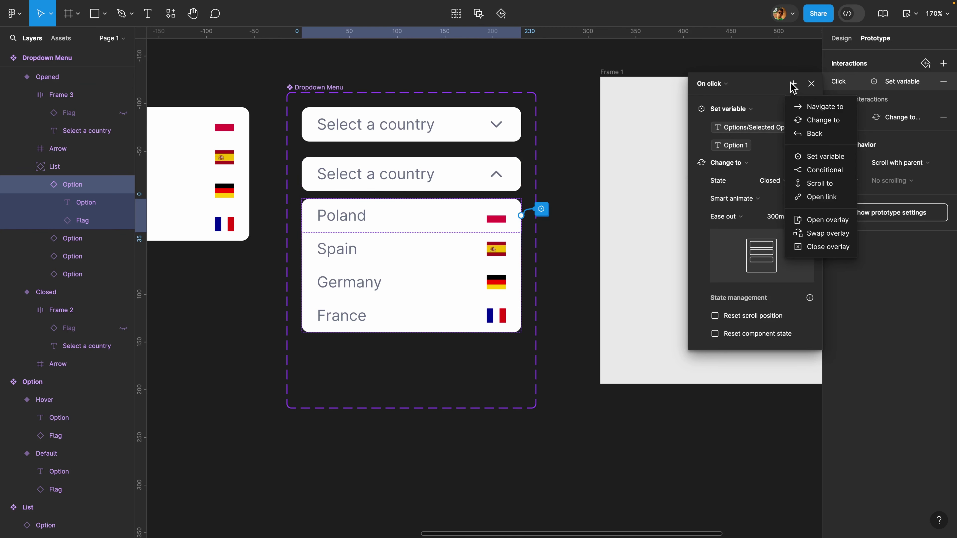
pyautogui.click(814, 156)
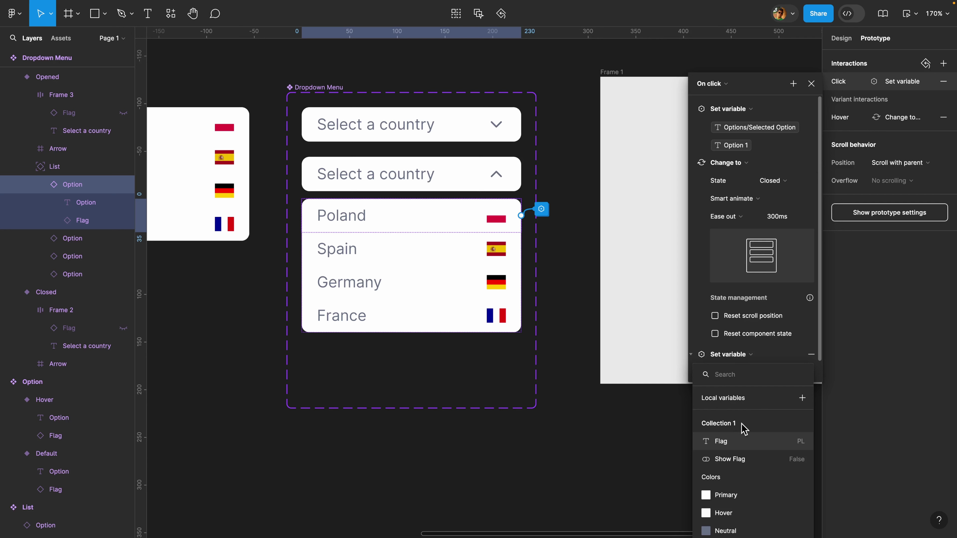
pyautogui.click(742, 462)
pyautogui.click(726, 443)
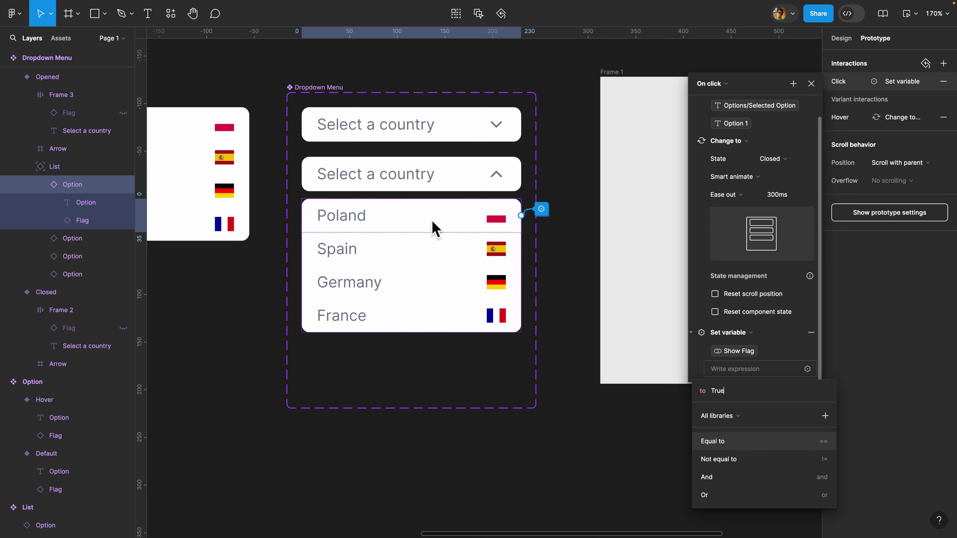
pyautogui.click(699, 368)
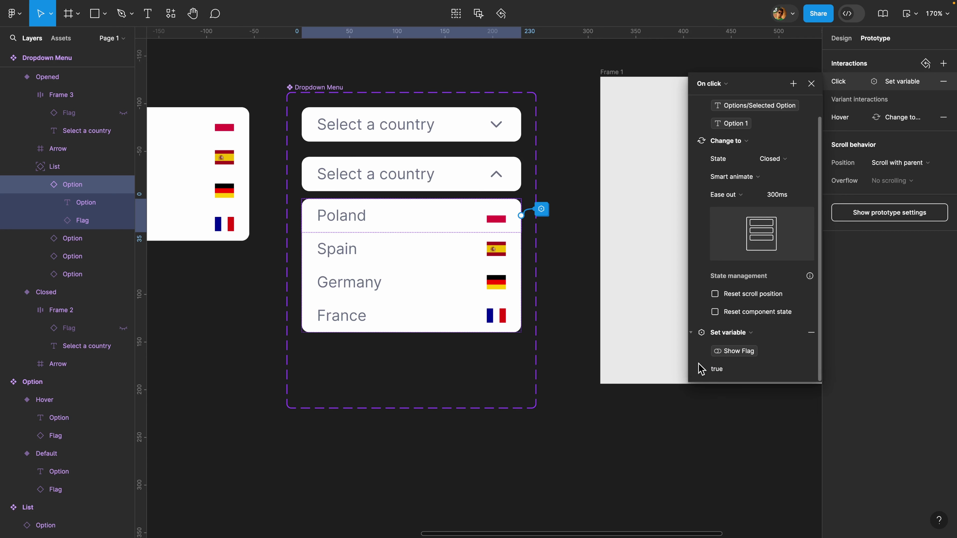
pyautogui.click(691, 333)
pyautogui.click(794, 83)
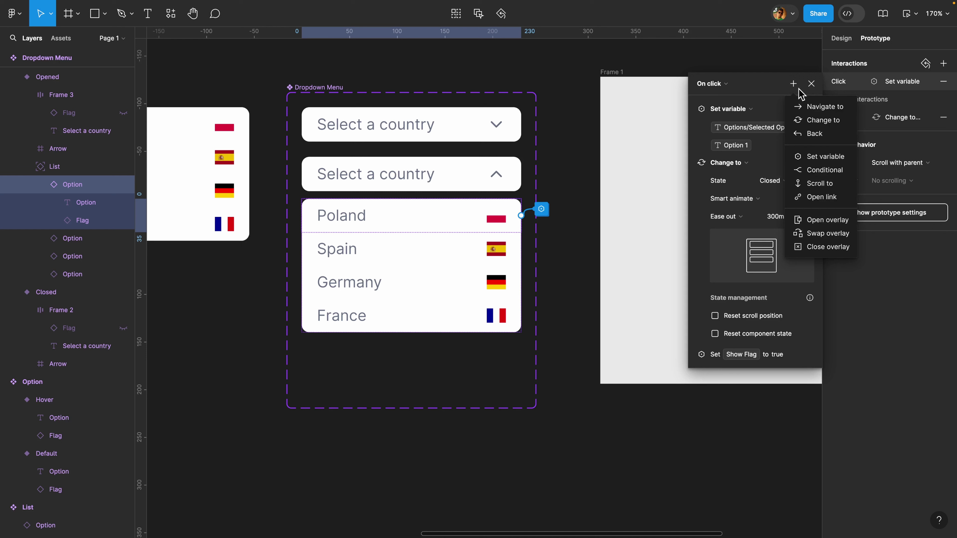
# Step: Add a Set variable action to Poland's click that sets Flag to "PL"
pyautogui.click(831, 159)
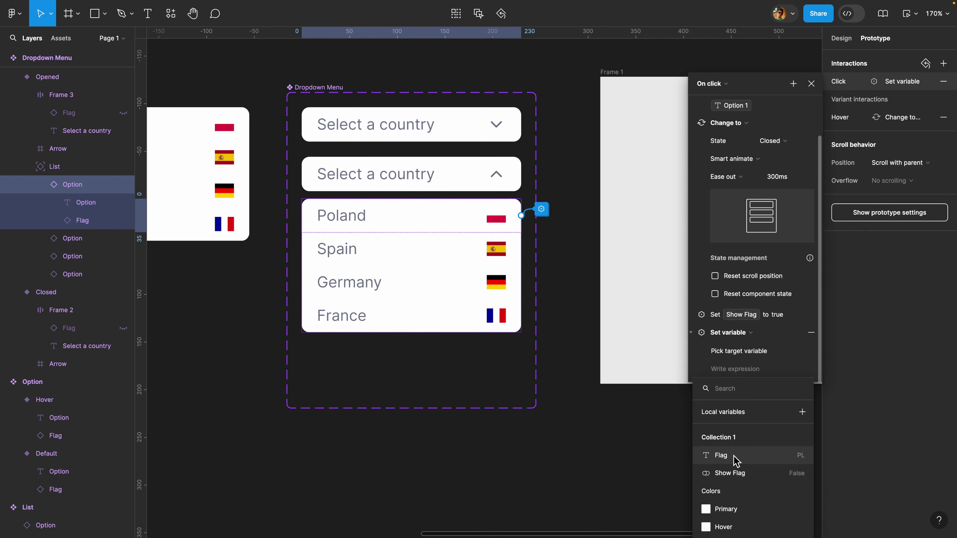
pyautogui.click(720, 456)
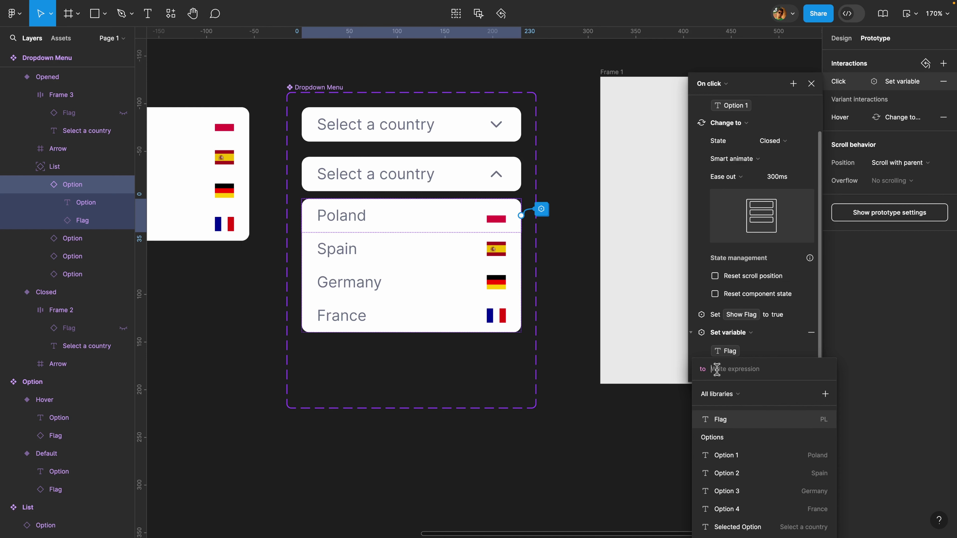
pyautogui.write('"PL')
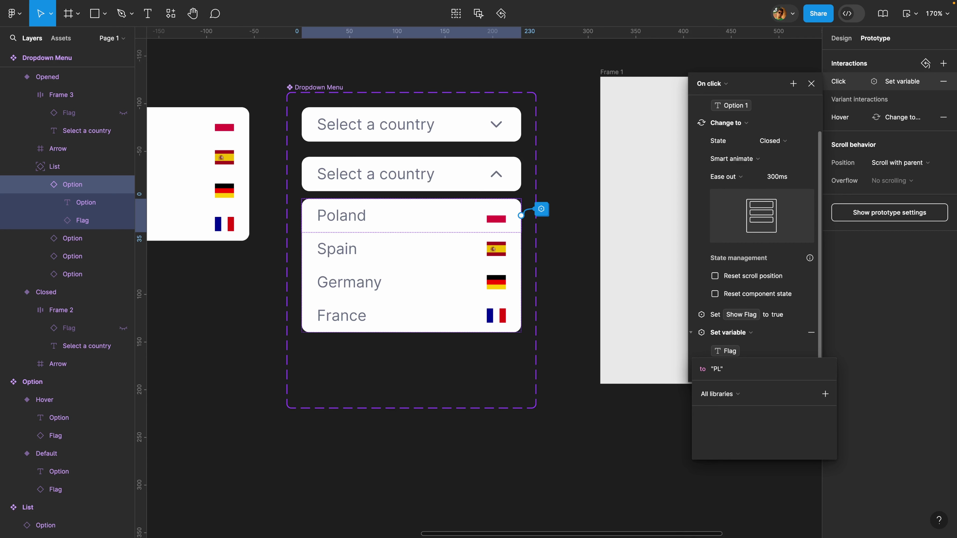
pyautogui.press('Return')
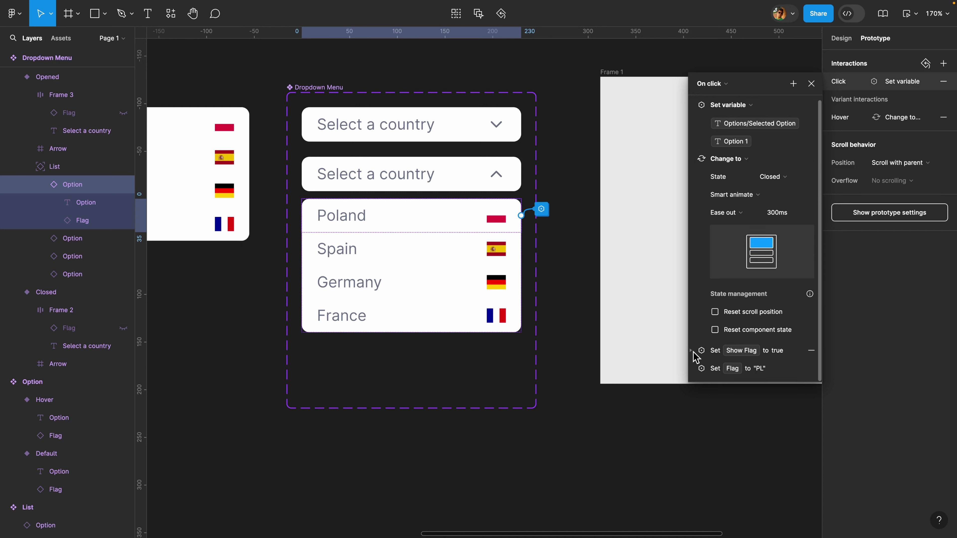
# Step: Move the Set Show Flag and Set Flag actions above the Change to Closed action
pyautogui.moveTo(694, 351); pyautogui.dragTo(693, 345)
pyautogui.moveTo(693, 298); pyautogui.dragTo(704, 161)
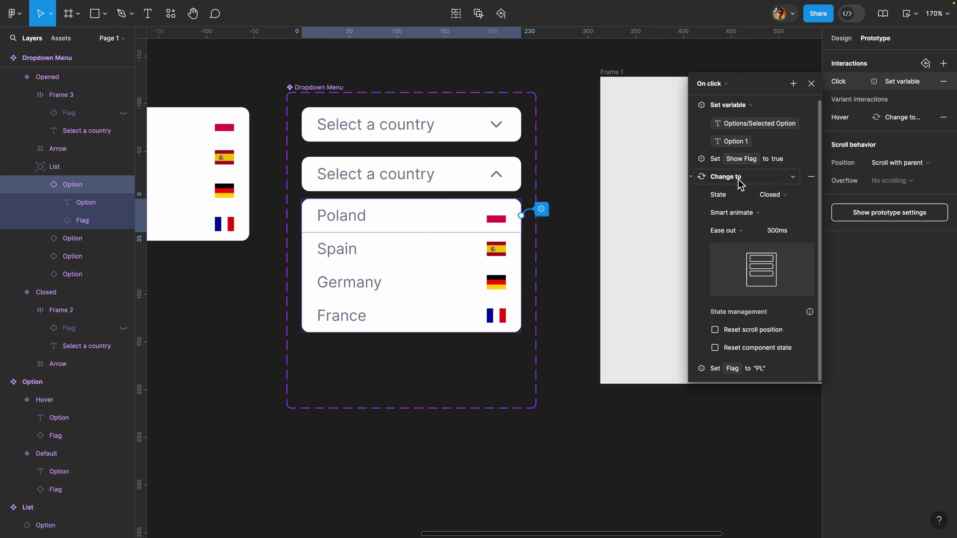
pyautogui.moveTo(694, 367); pyautogui.dragTo(694, 172)
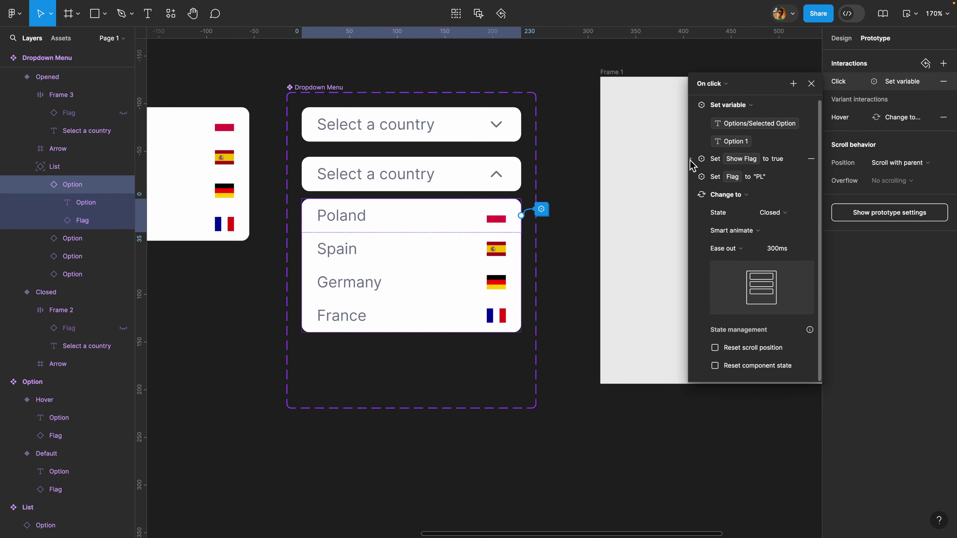
pyautogui.click(811, 84)
pyautogui.click(625, 79)
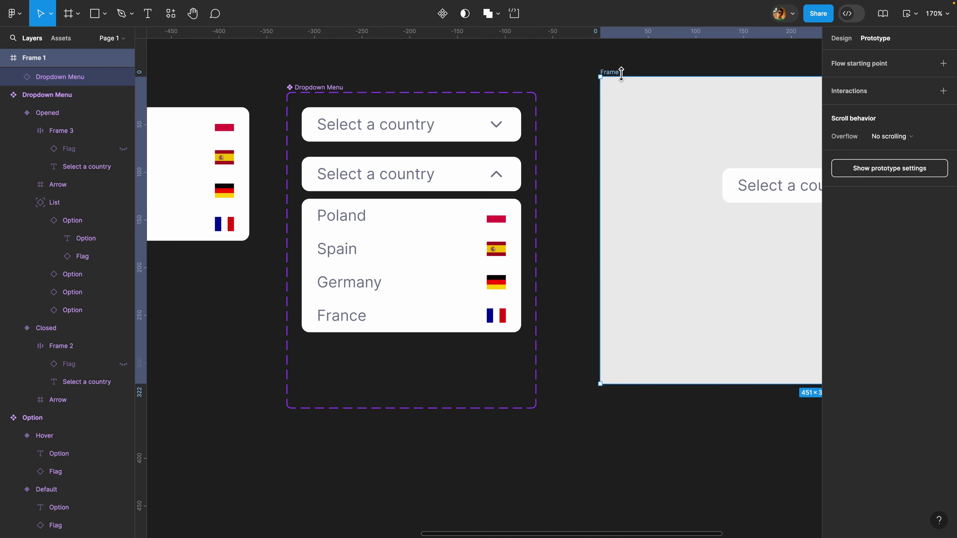
pyautogui.click(907, 14)
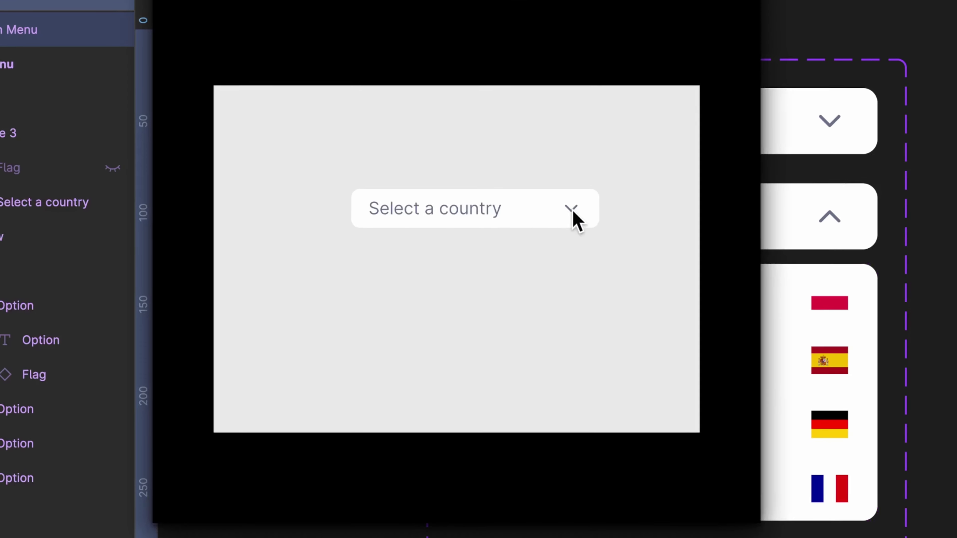
pyautogui.click(573, 215)
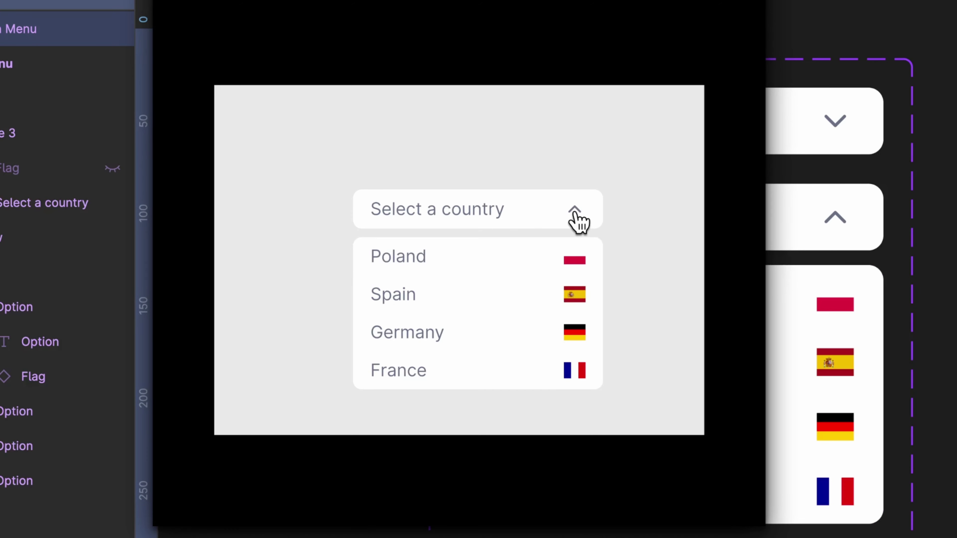
pyautogui.click(539, 272)
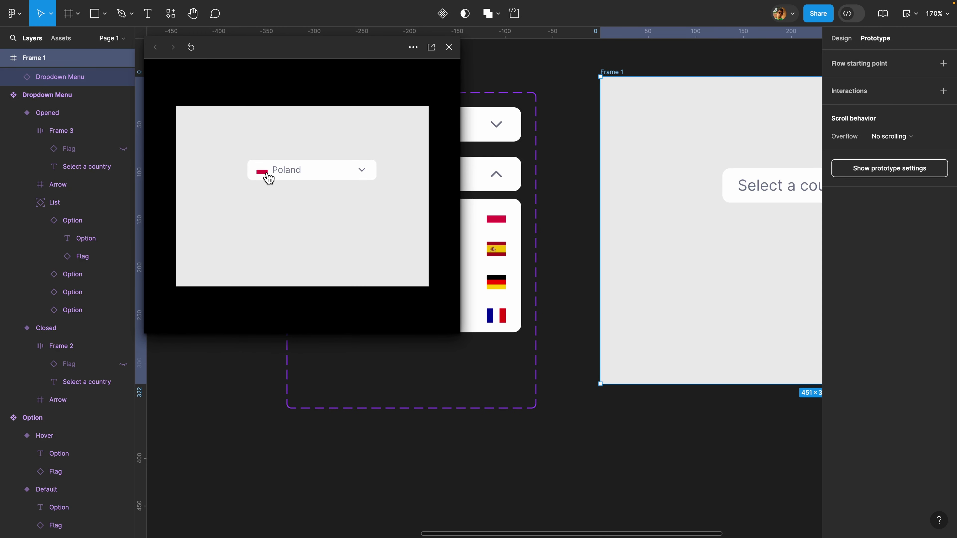
pyautogui.click(644, 1)
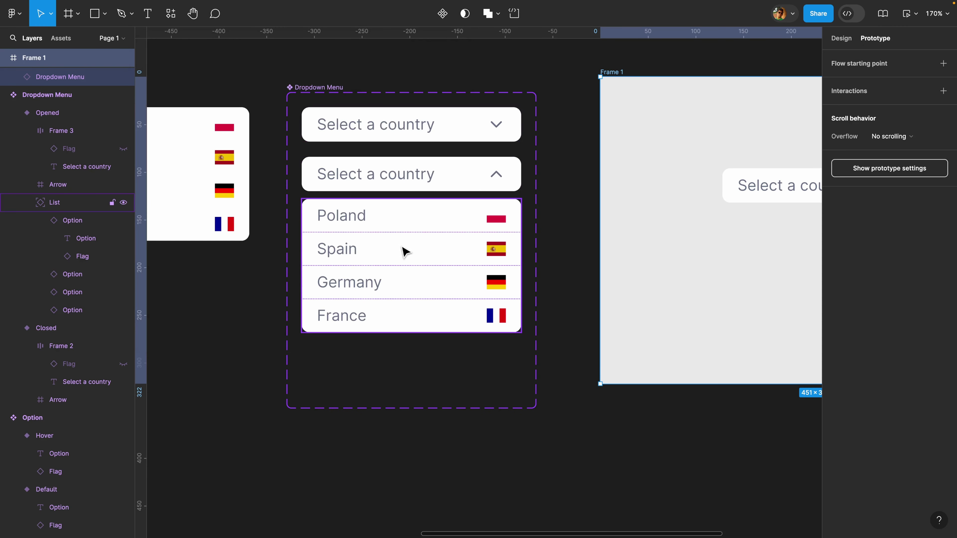
# Step: Add a Set Flag to "ES" action to Spain's click, placed before the state change
pyautogui.doubleClick(421, 256)
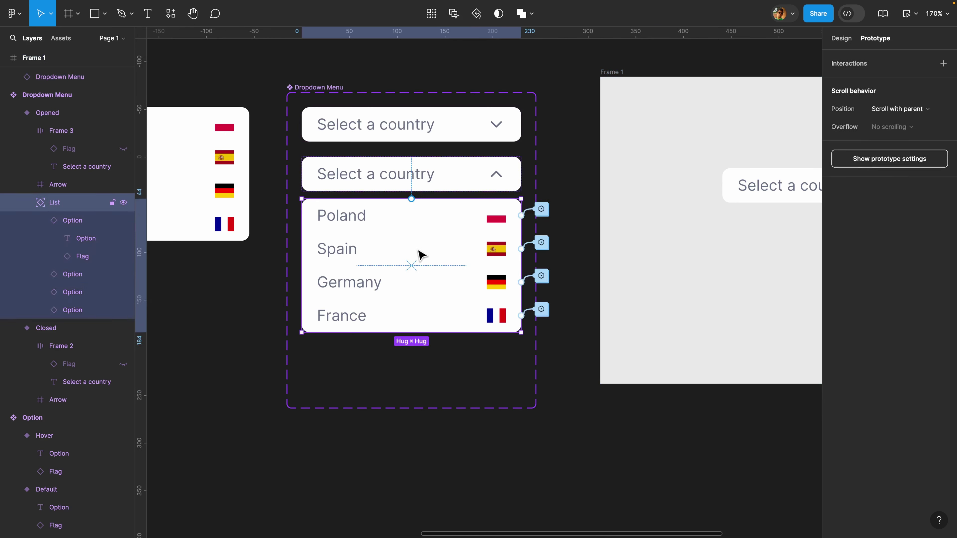
pyautogui.click(874, 82)
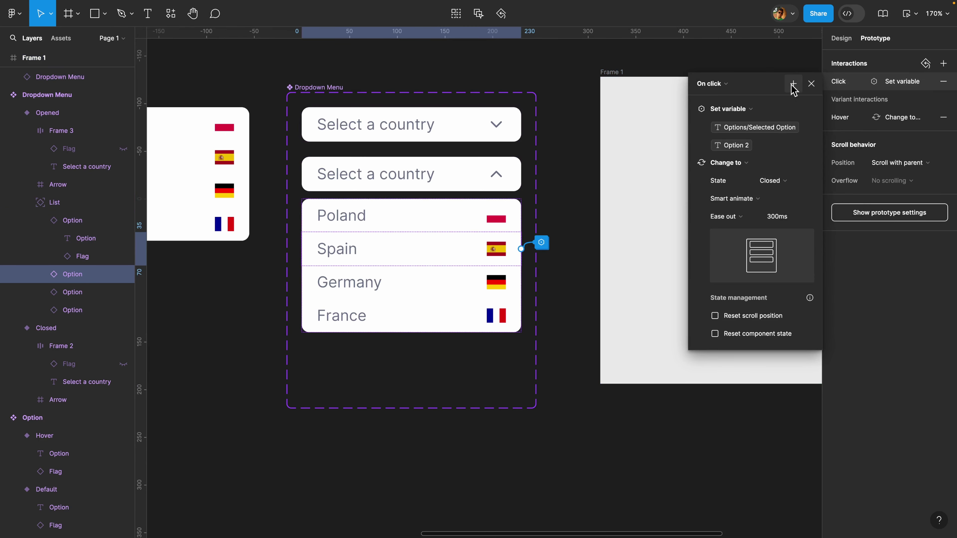
pyautogui.click(794, 83)
pyautogui.click(814, 157)
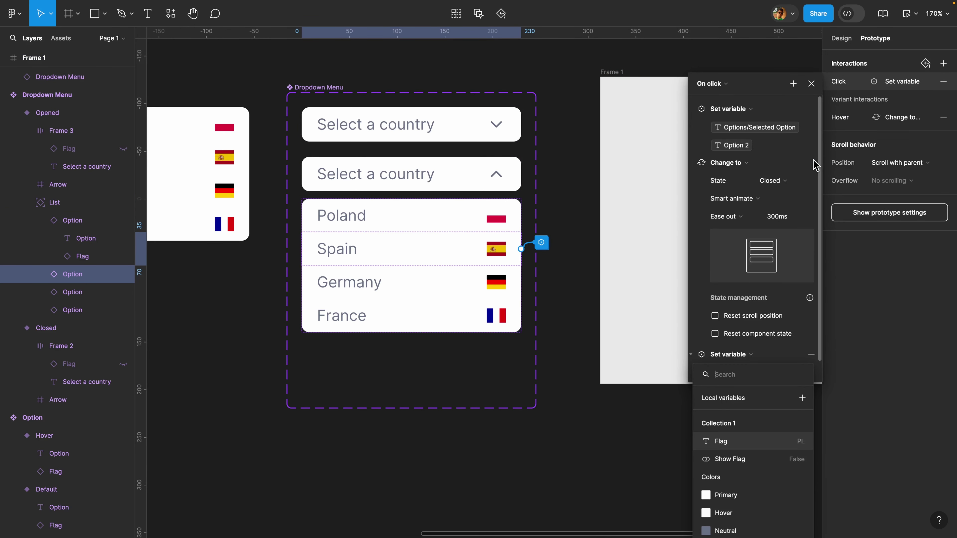
pyautogui.click(751, 447)
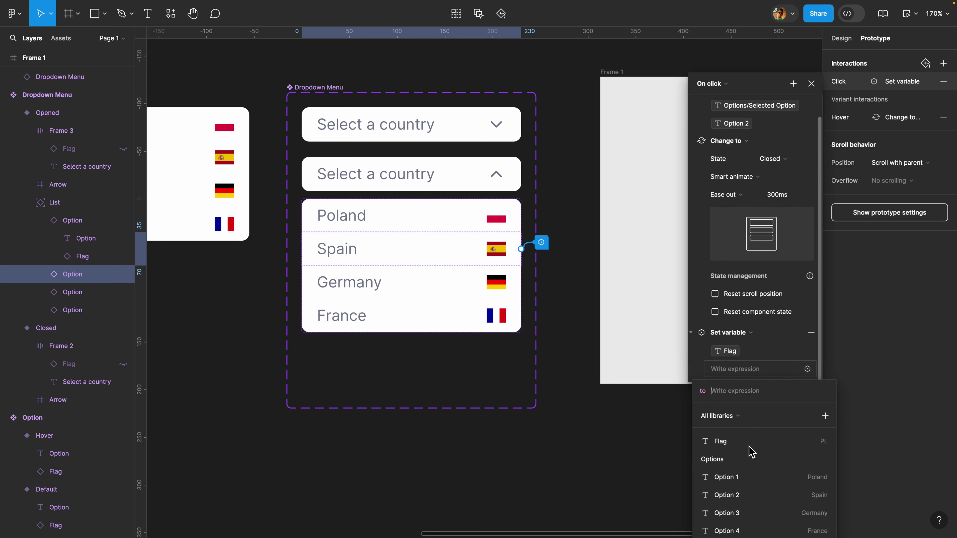
pyautogui.write('"ES')
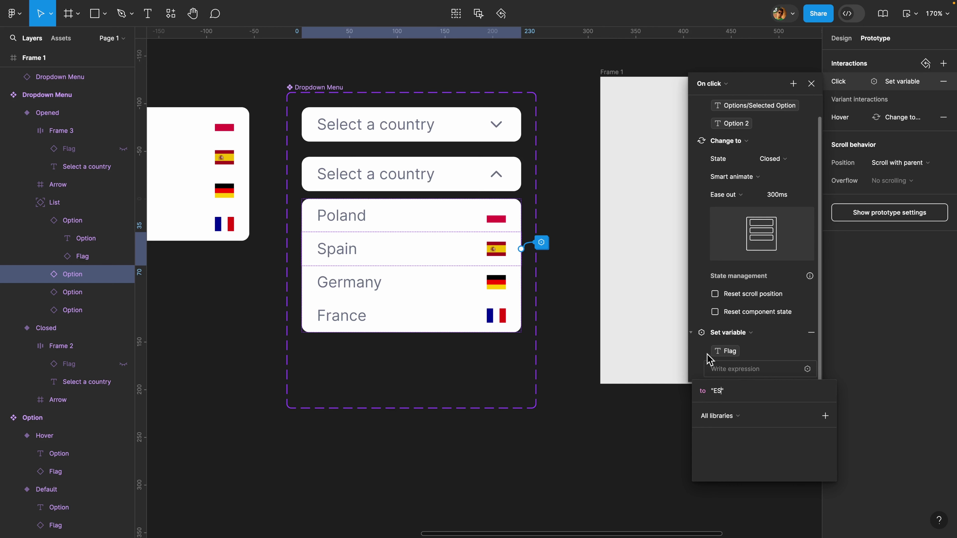
pyautogui.press('Return')
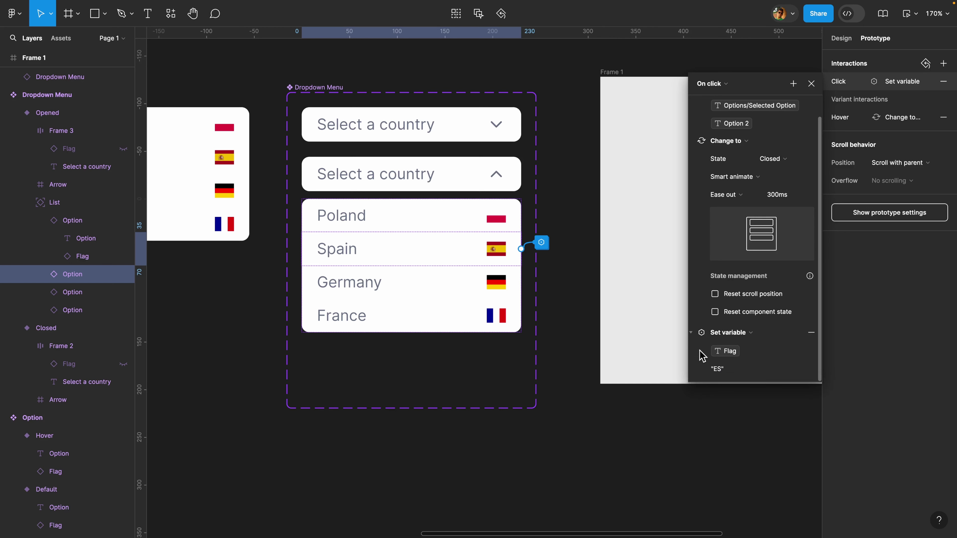
pyautogui.click(692, 334)
pyautogui.moveTo(695, 355); pyautogui.dragTo(694, 151)
pyautogui.click(793, 83)
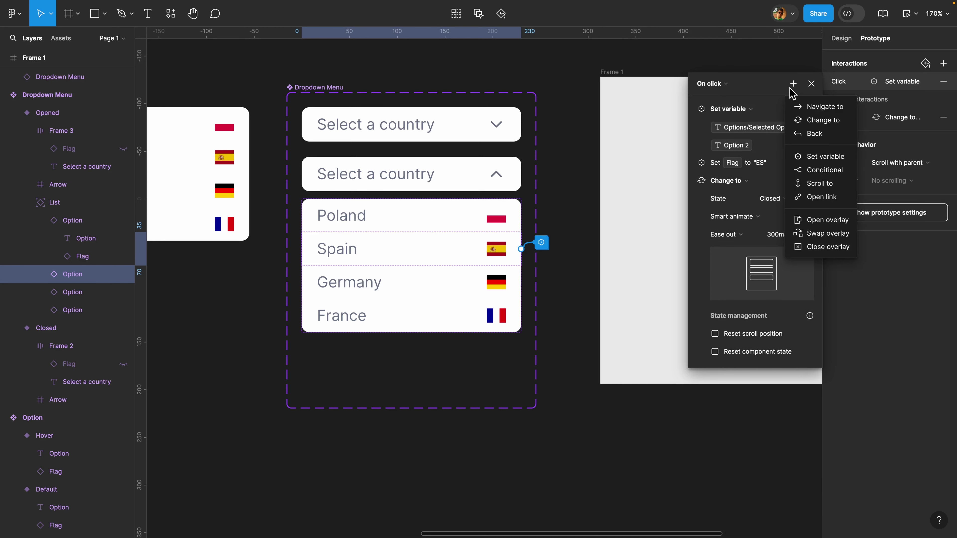
# Step: Add a Set Show Flag to true action to Spain's click, ordered above Set Flag
pyautogui.click(823, 161)
pyautogui.click(724, 475)
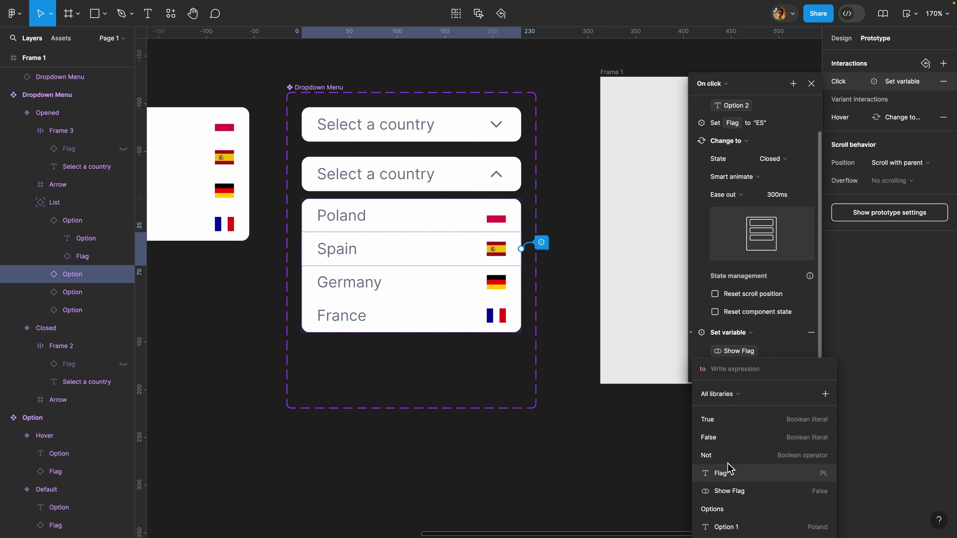
pyautogui.click(722, 425)
pyautogui.click(696, 336)
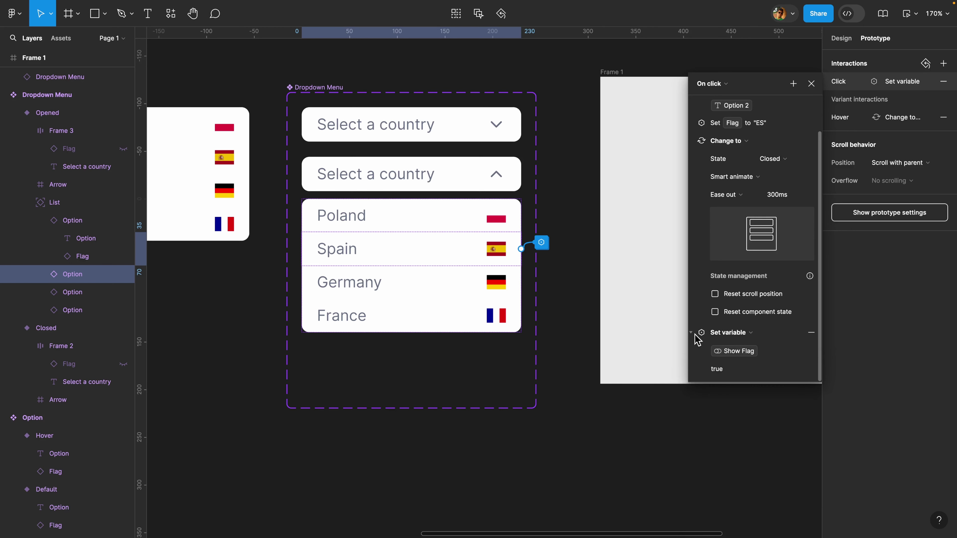
pyautogui.scroll(2, 697, 340)
pyautogui.moveTo(695, 373); pyautogui.dragTo(704, 158)
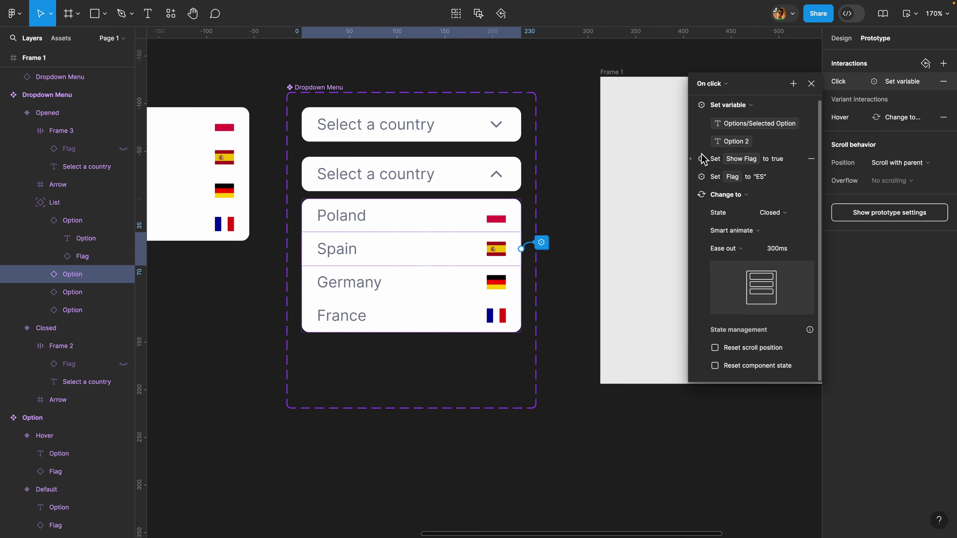
# Step: Check Germany's click interaction, then start a Set variable action targeting Flag on France's click
pyautogui.click(469, 281)
pyautogui.click(838, 82)
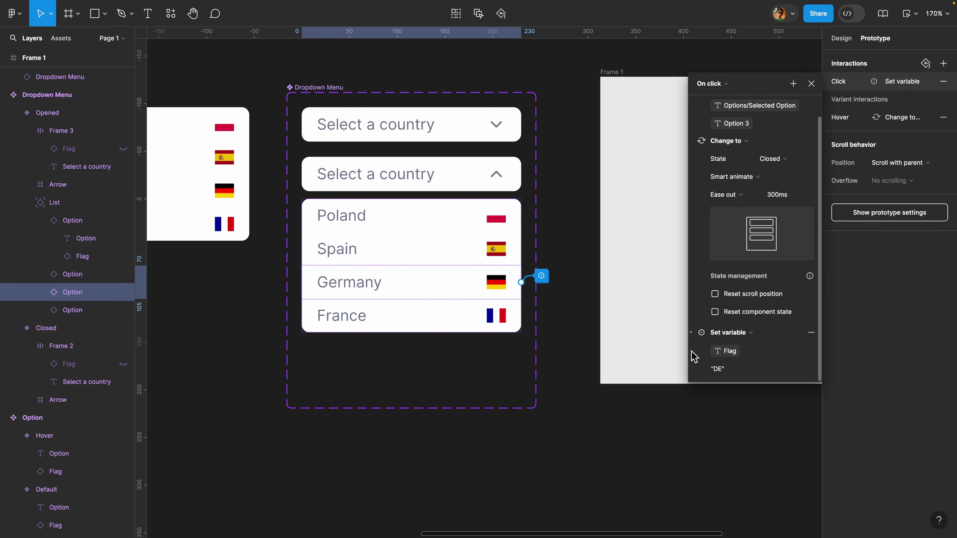
pyautogui.press('Escape')
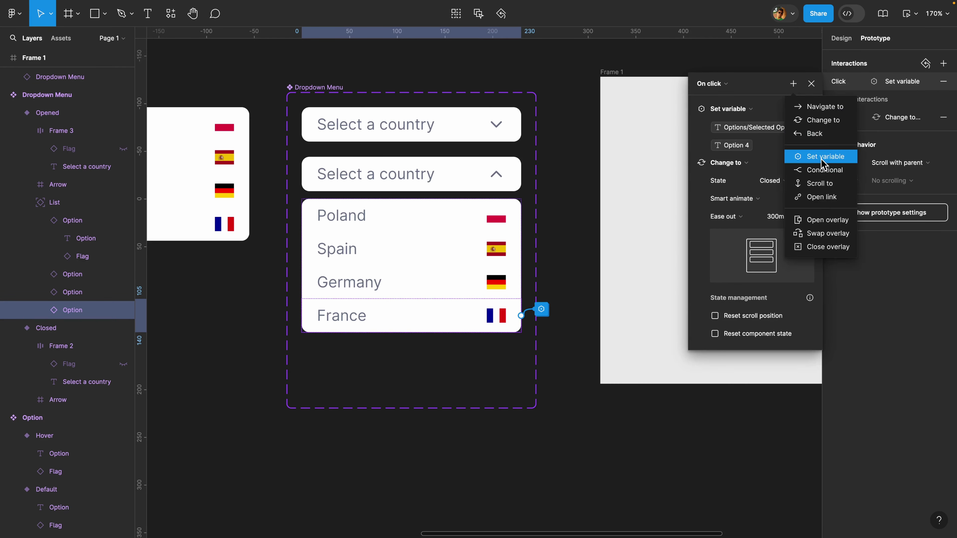
pyautogui.click(748, 214)
pyautogui.click(739, 455)
pyautogui.press('Escape')
pyautogui.press('Escape')
pyautogui.scroll(-5, 666, 106)
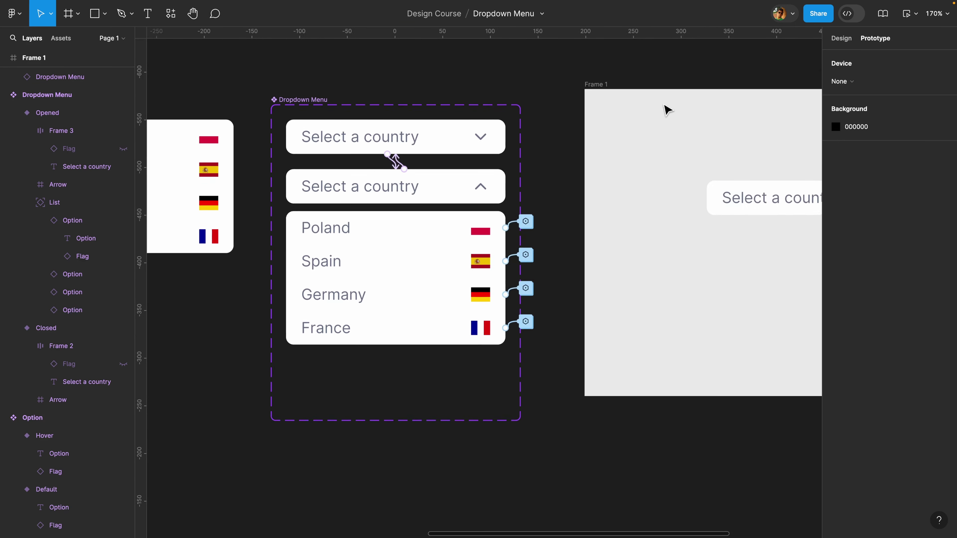
pyautogui.hscroll(5, 622, 156)
pyautogui.click(621, 156)
pyautogui.click(915, 13)
pyautogui.click(906, 48)
pyautogui.click(655, 200)
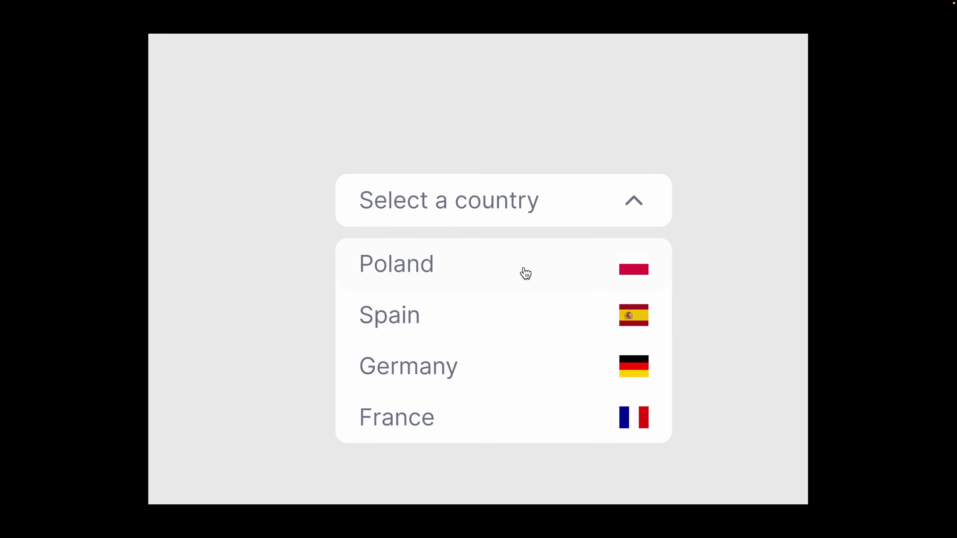
pyautogui.click(525, 271)
pyautogui.click(560, 207)
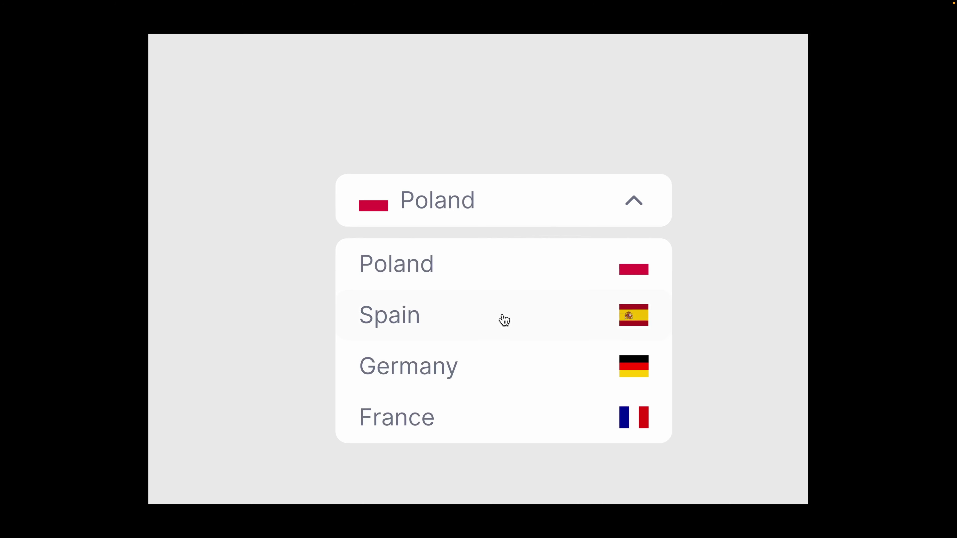
pyautogui.click(504, 320)
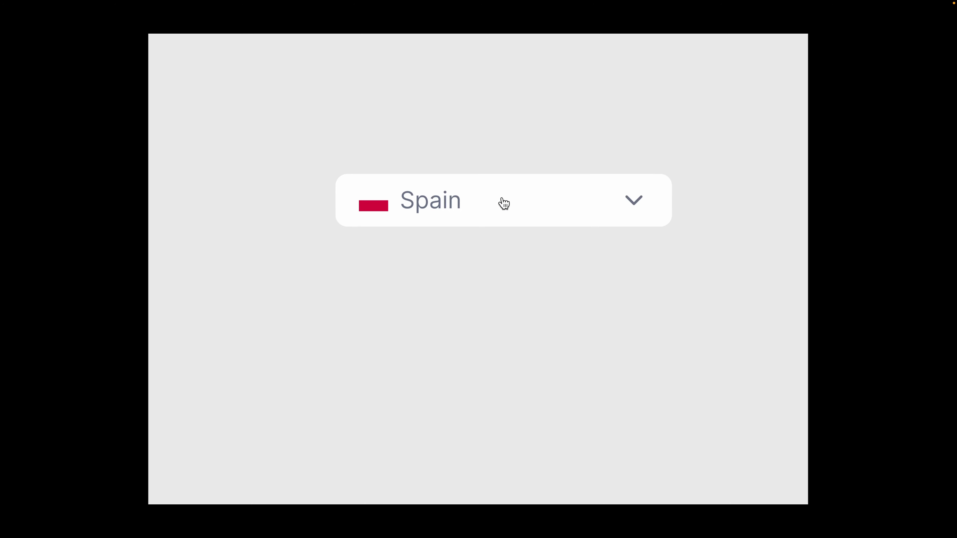
pyautogui.click(504, 203)
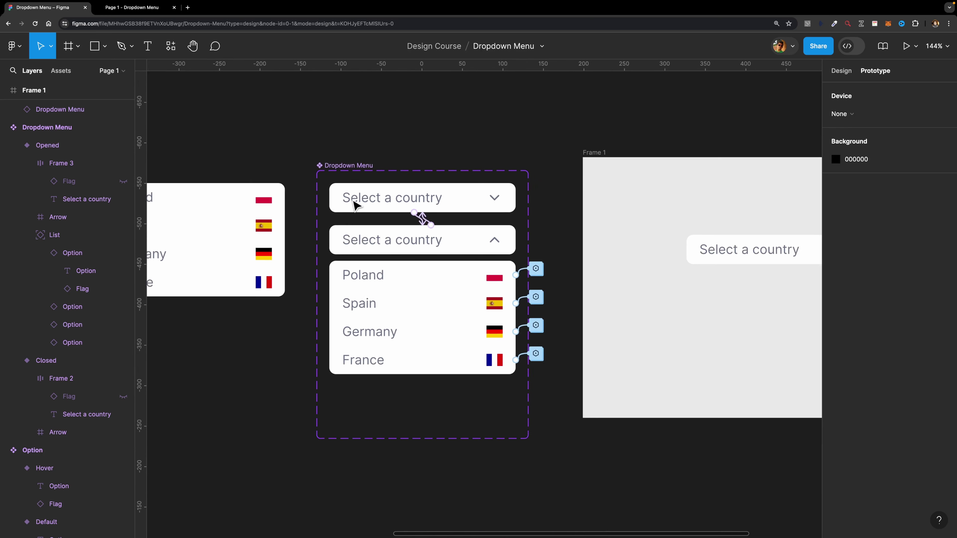
pyautogui.scroll(5, 353, 203)
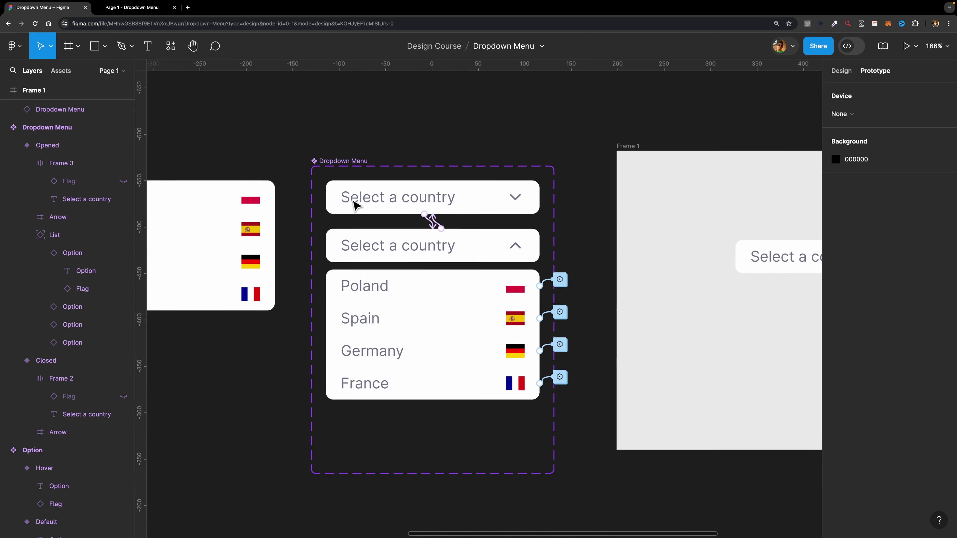
# Step: Bind the closed header's hidden Flag layer's Flag property to the Flag variable instead of PL
pyautogui.keyDown('super'); pyautogui.click(350, 204); pyautogui.keyUp('super')
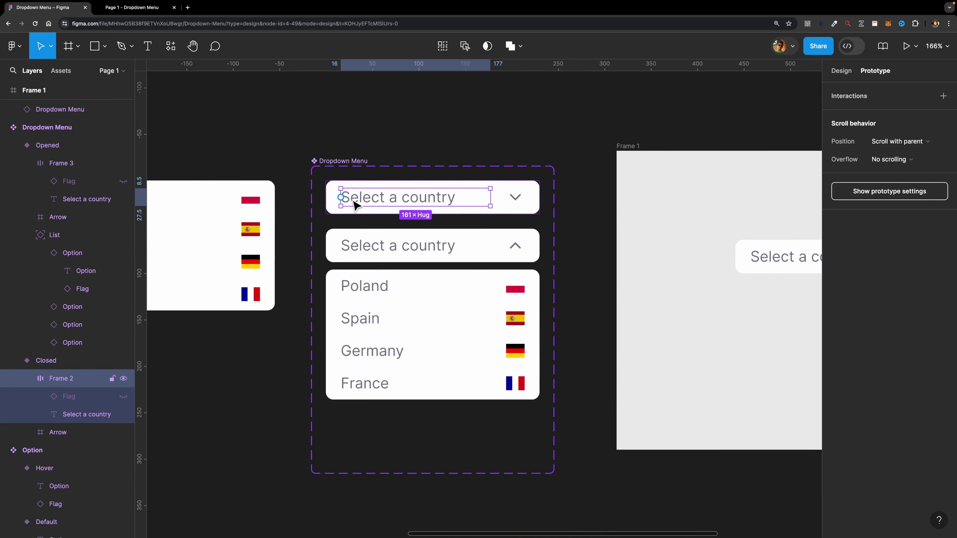
pyautogui.click(82, 401)
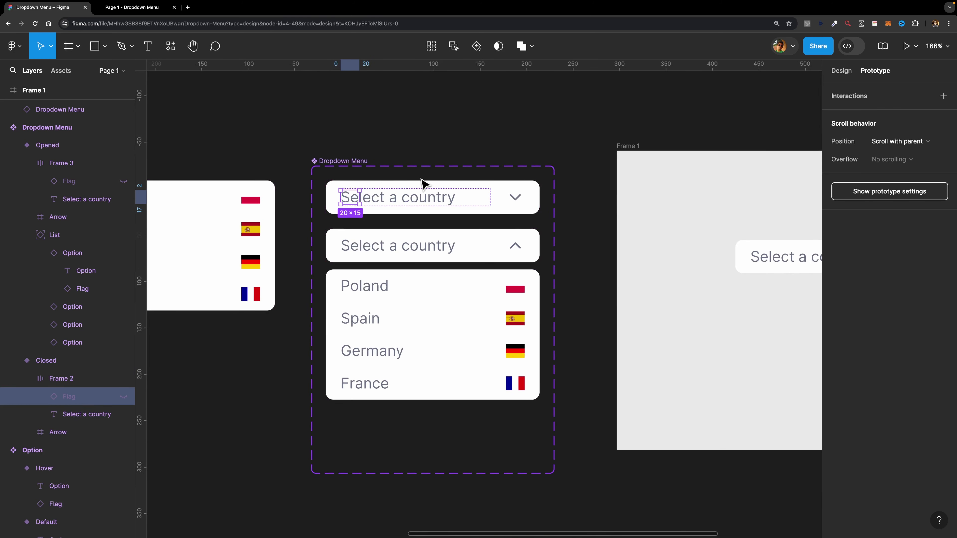
pyautogui.click(839, 73)
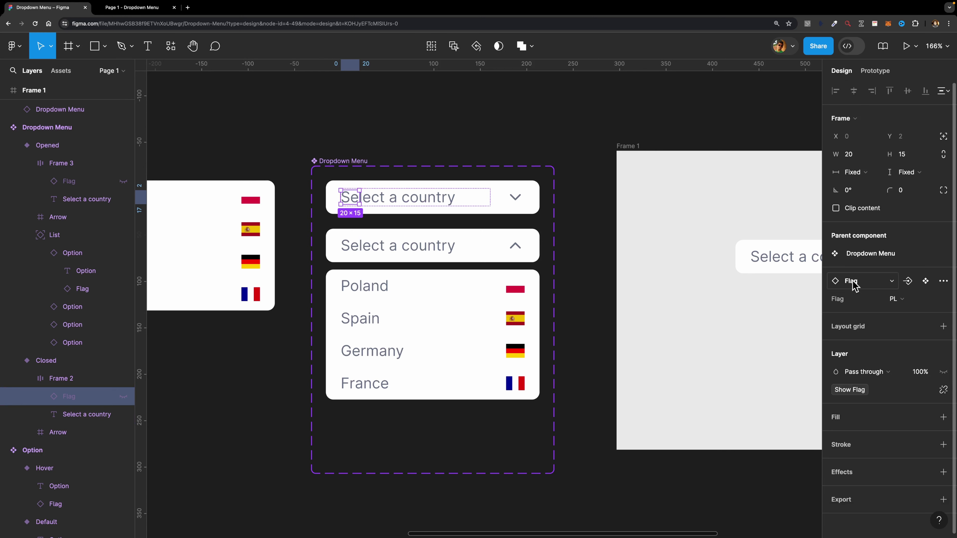
pyautogui.click(943, 299)
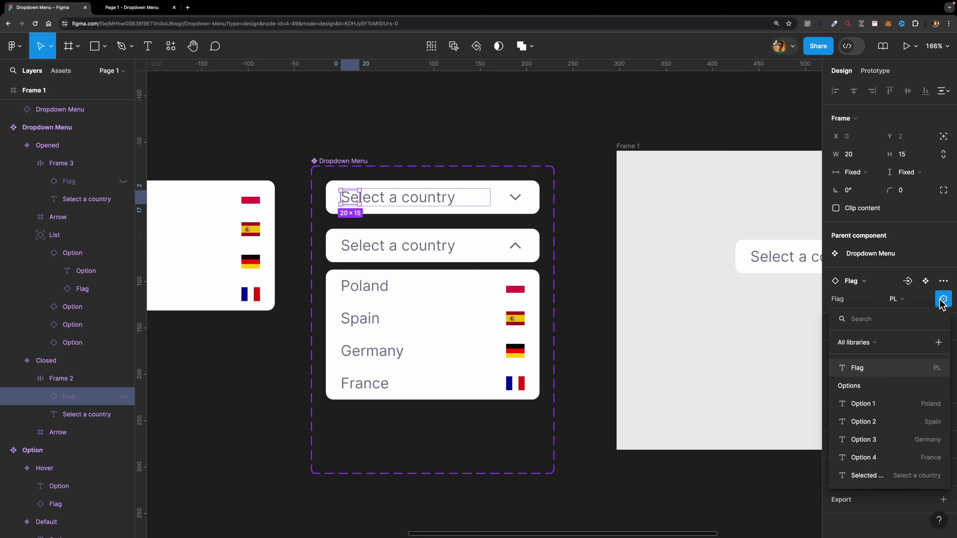
pyautogui.click(857, 368)
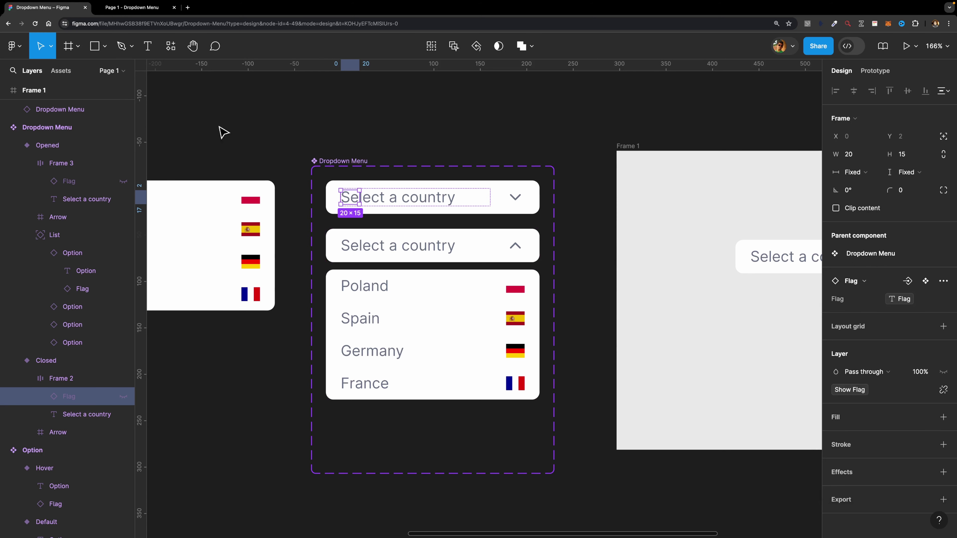
# Step: In the prototype preview, pick Poland, Spain, then Germany to confirm the header flag updates
pyautogui.click(138, 10)
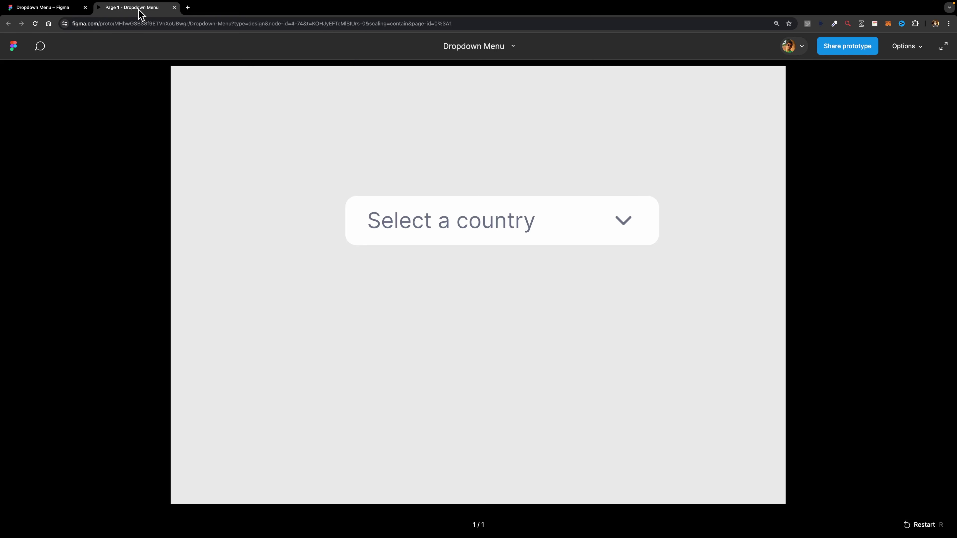
pyautogui.click(478, 226)
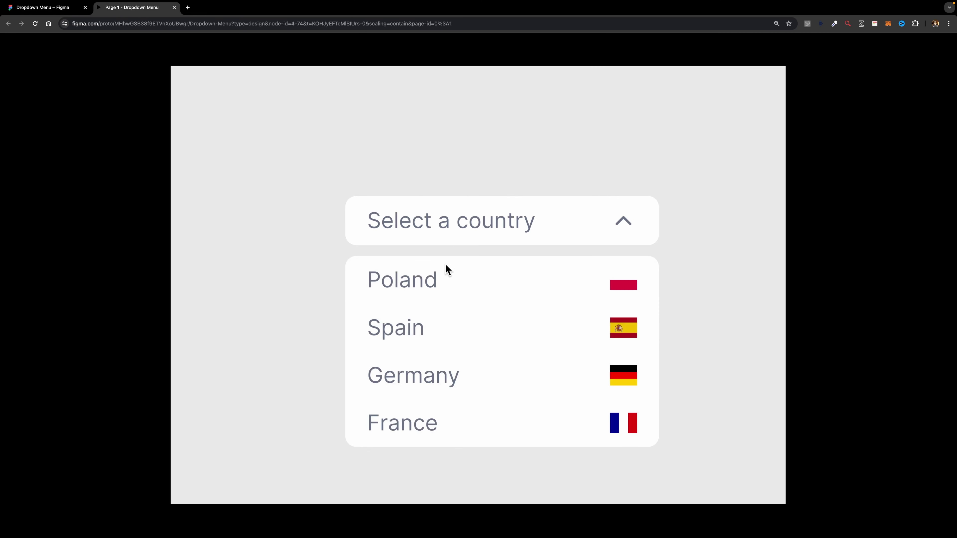
pyautogui.click(435, 282)
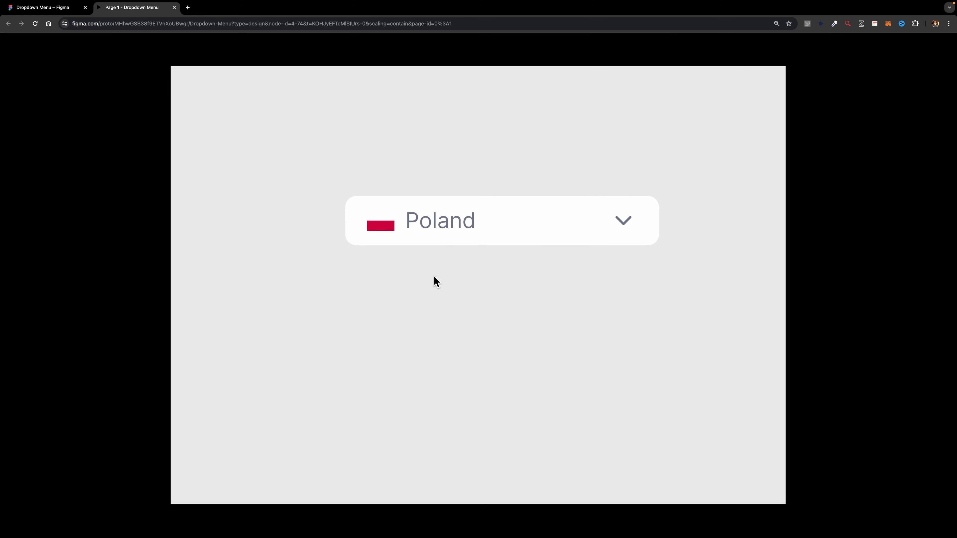
pyautogui.click(438, 241)
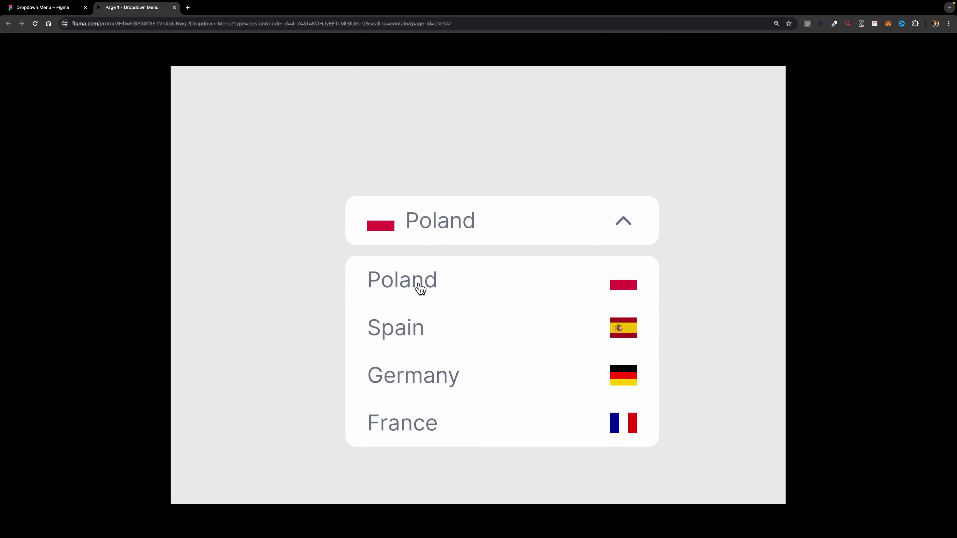
pyautogui.click(408, 336)
pyautogui.click(424, 239)
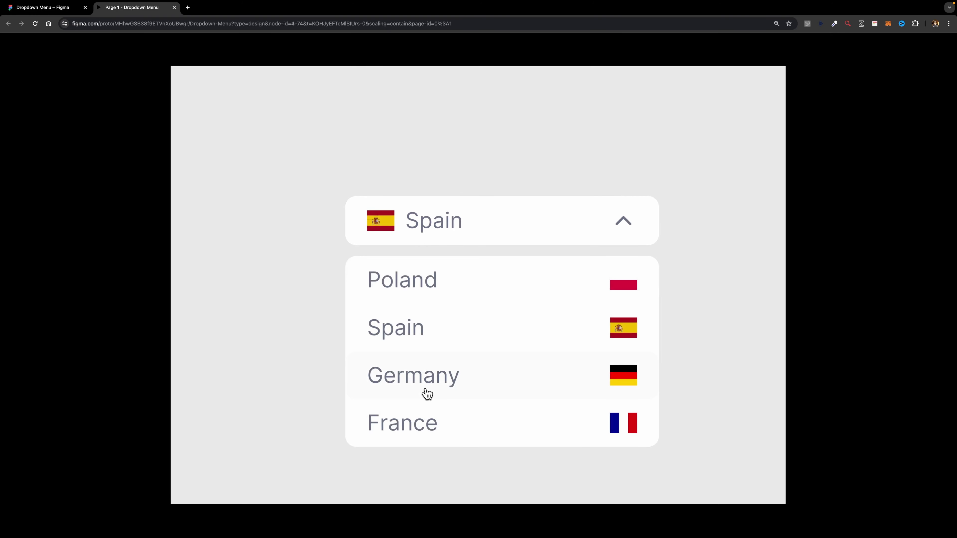
pyautogui.click(427, 394)
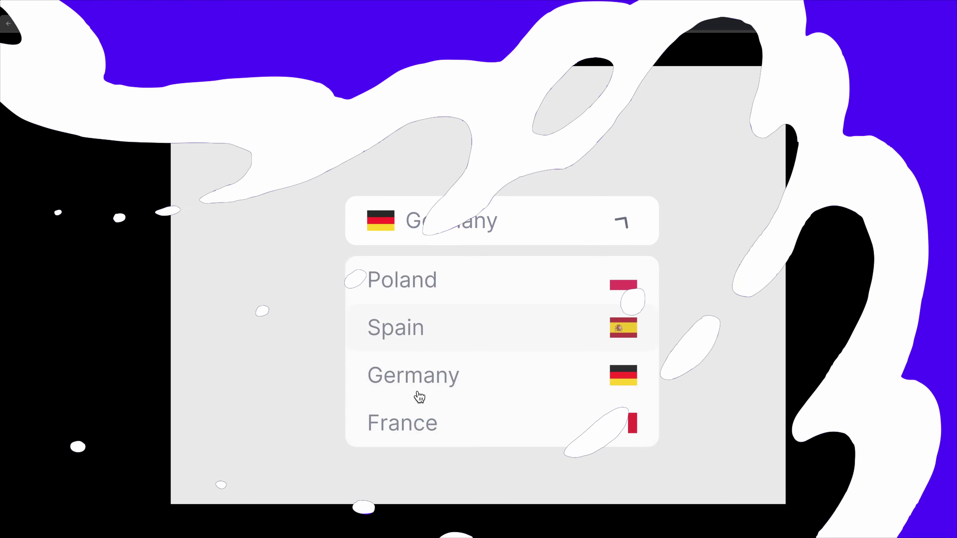